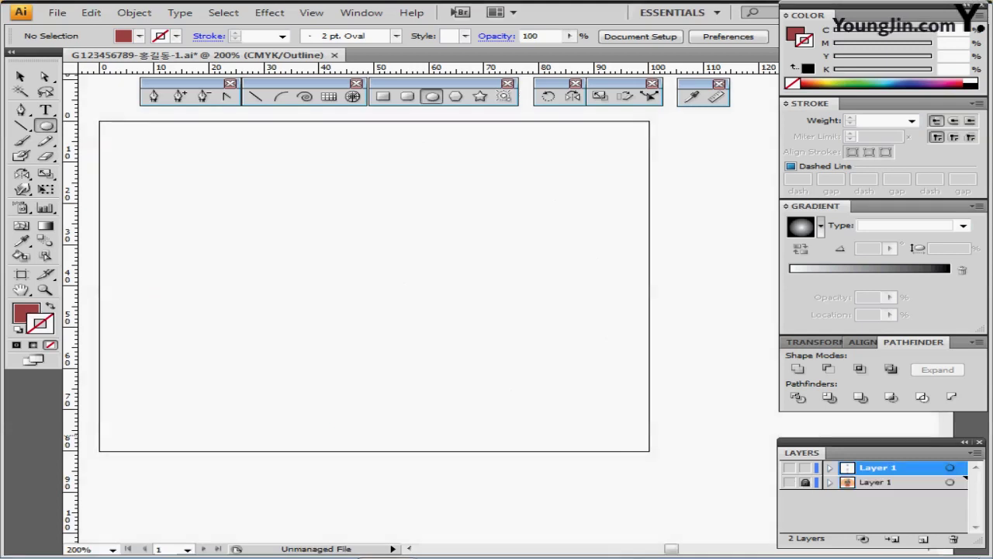
Show the upper Layer 1 in full-colour preview with the guides displayed.
left_click(806, 468)
left_click(805, 467)
left_click(788, 467)
key("ctrl+y")
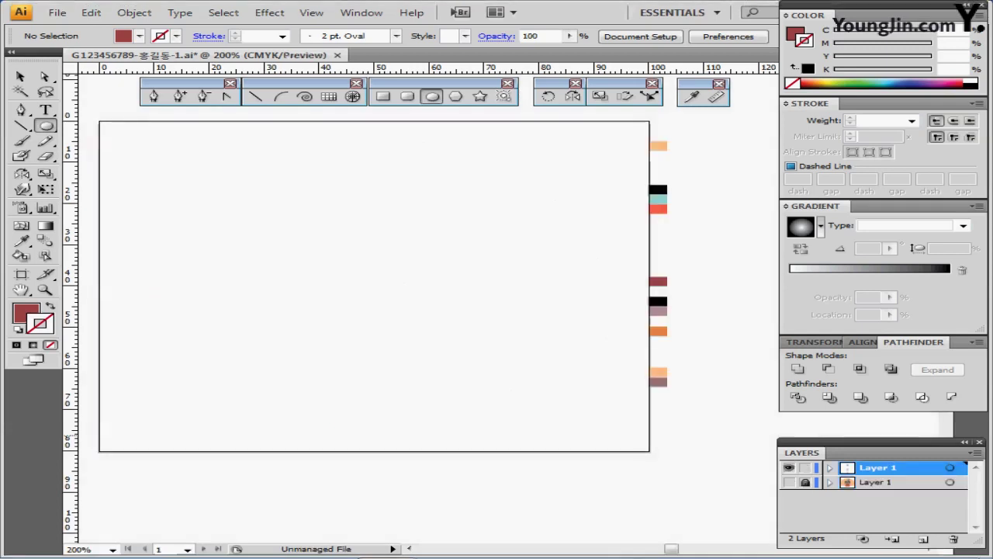
key("ctrl+;")
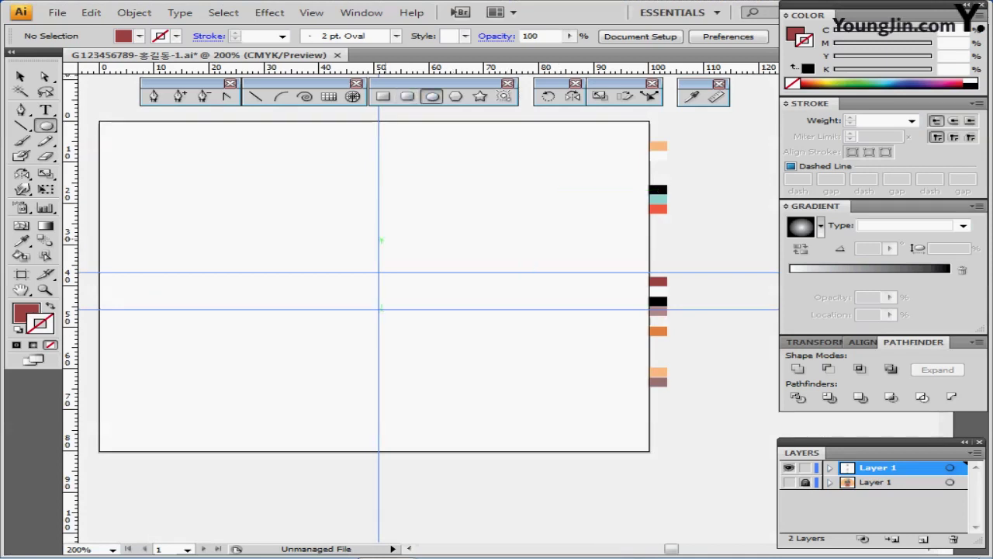
Create a 30 × 25 mm ellipse for the owl's head and centre it roughly on the vertical guide.
left_click(300, 245)
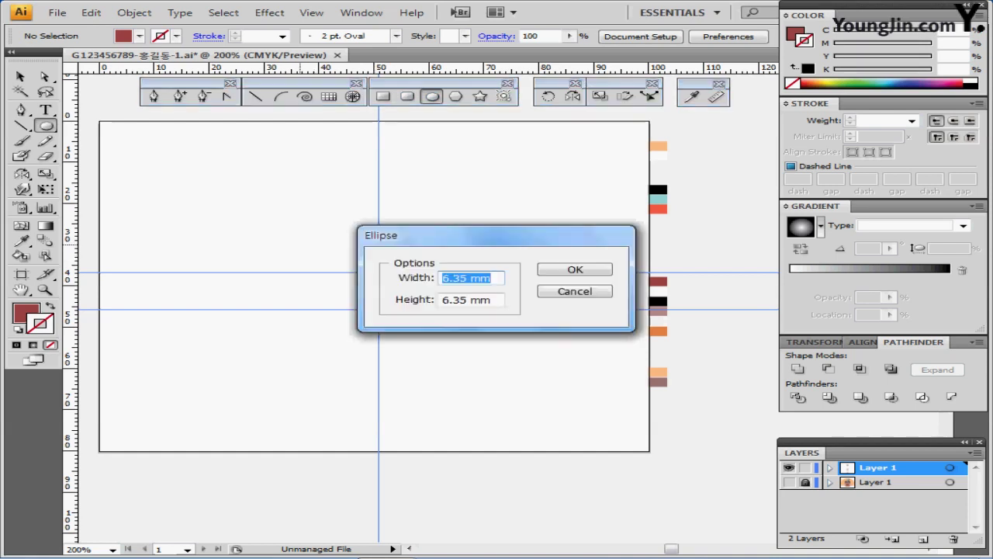
type("30")
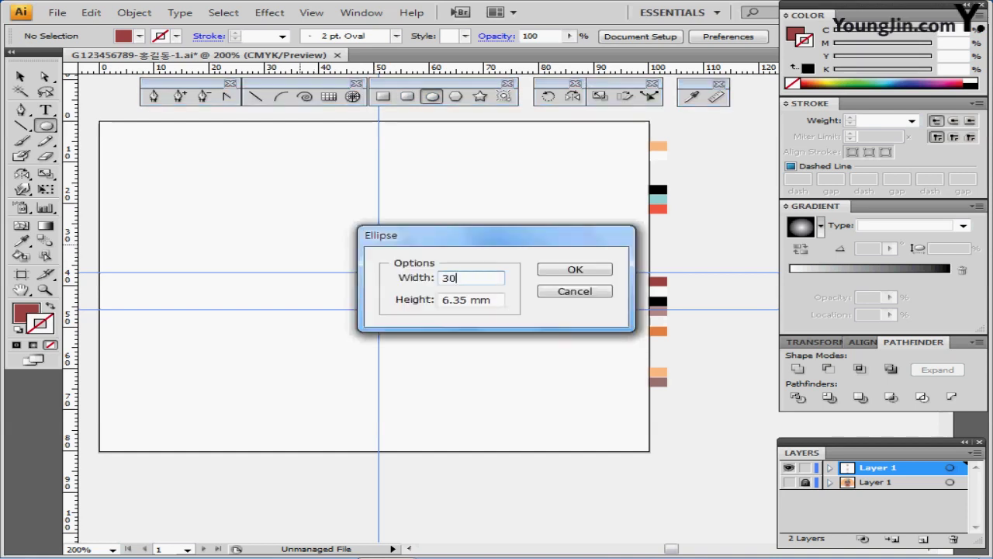
key("Tab")
type("20")
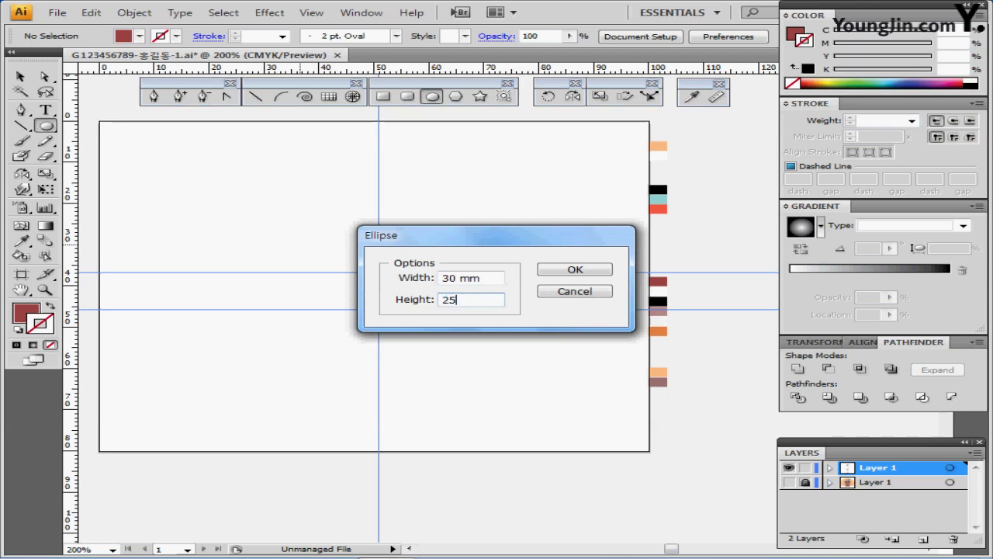
key("Return")
left_click_drag(417, 298, 404, 281)
Create a 35 × 30 mm ellipse for the body and place it overlapping the lower part of the head ellipse.
left_click(309, 354)
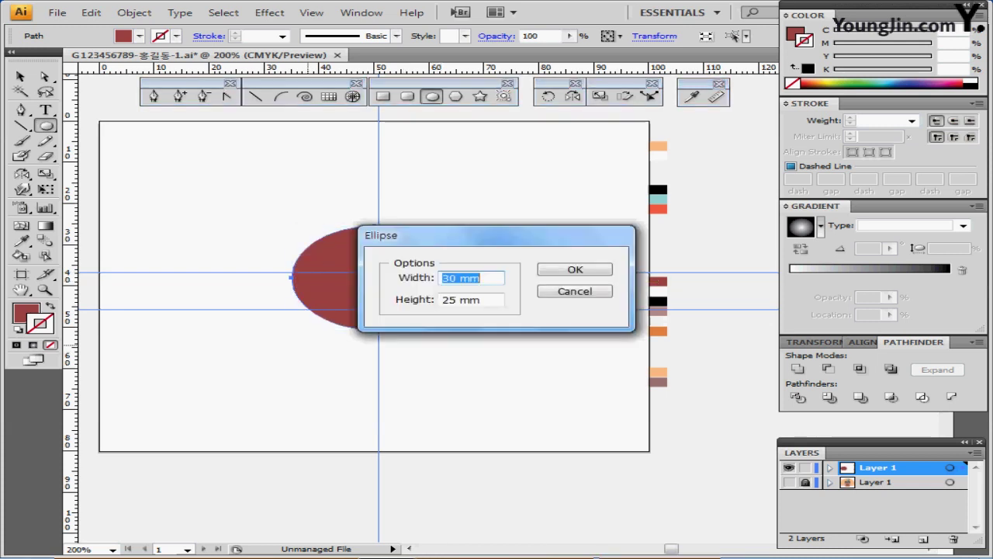
type("35")
key("Tab")
type("22")
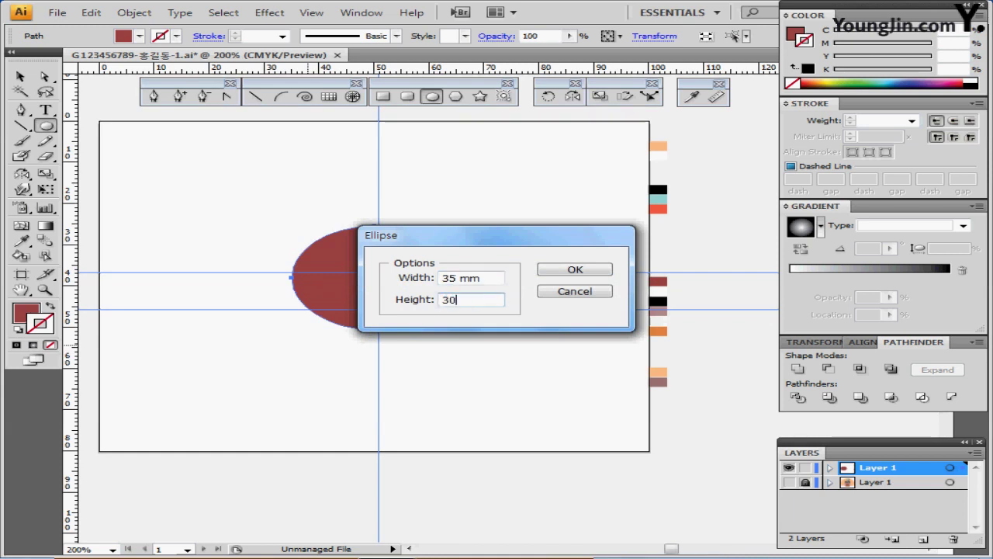
key("Return")
left_click_drag(405, 434, 377, 384)
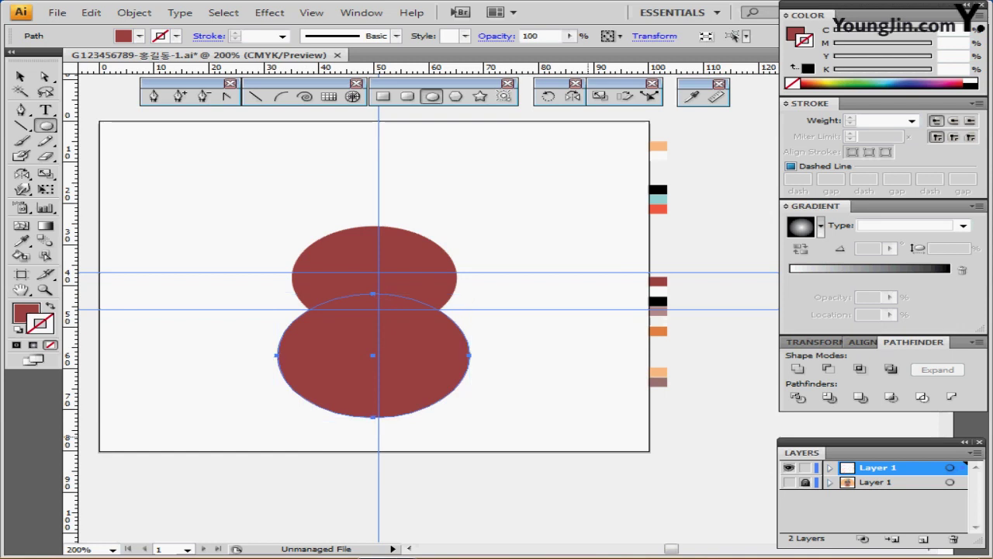
Show the reference artwork layer in outline view and nudge both ellipses down and right to match the owl's outline.
left_click(789, 482)
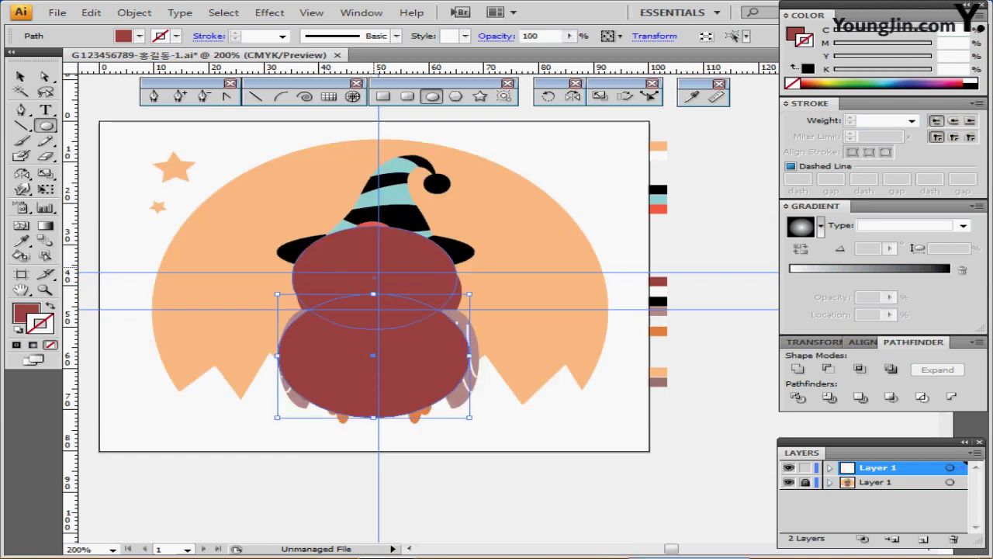
key("ctrl+y")
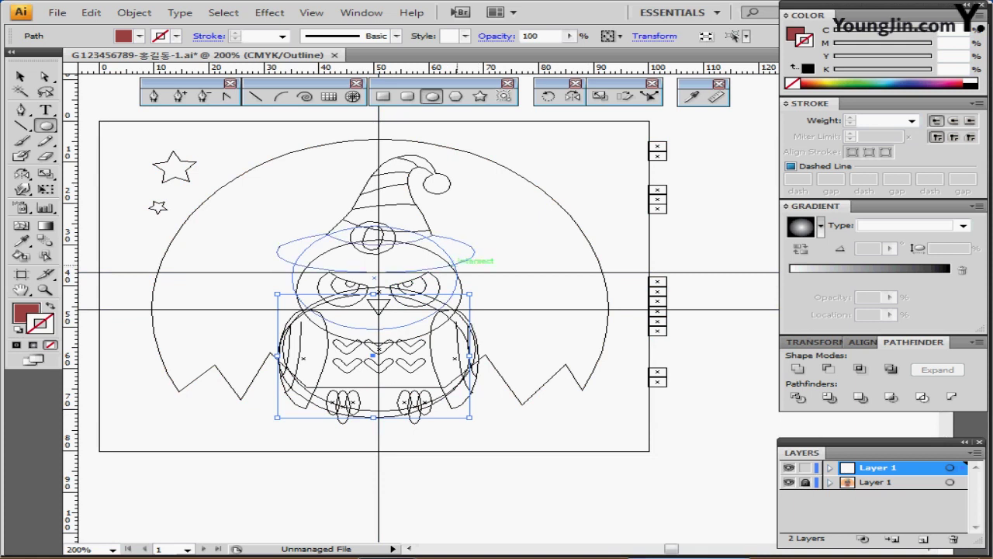
left_click(458, 271, "shift")
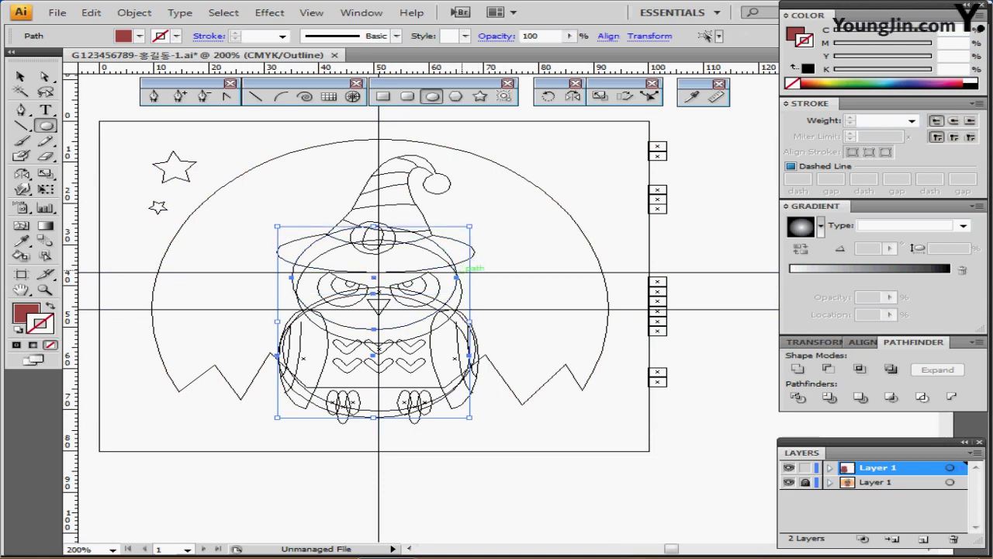
key("Down")
key("Down")
key("Down")
key("Down")
key("Down")
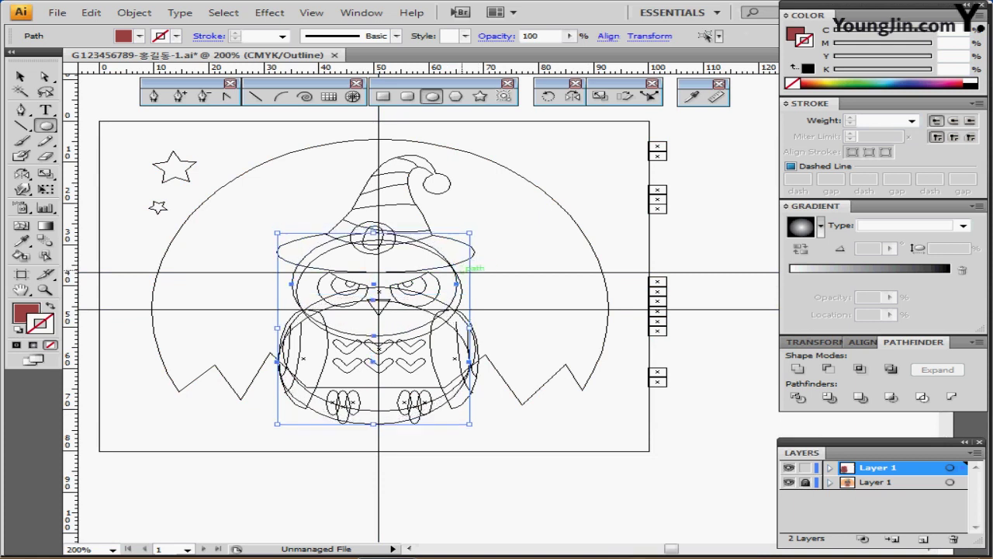
key("Right")
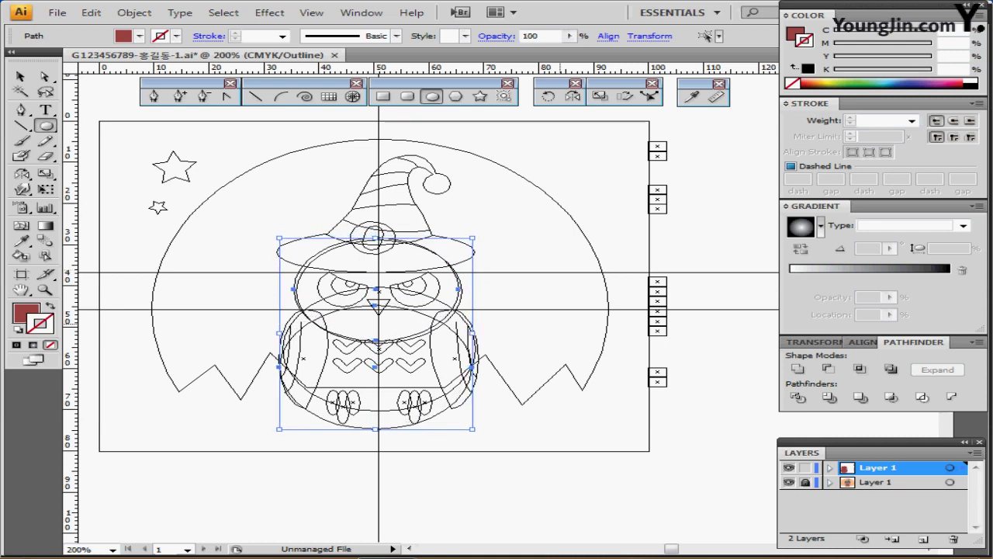
Move the body ellipse up to match the reference, then hide the reference layer and return to colour preview without the bounding box.
left_click(560, 324, "ctrl")
left_click_drag(415, 425, 419, 399)
left_click(788, 482)
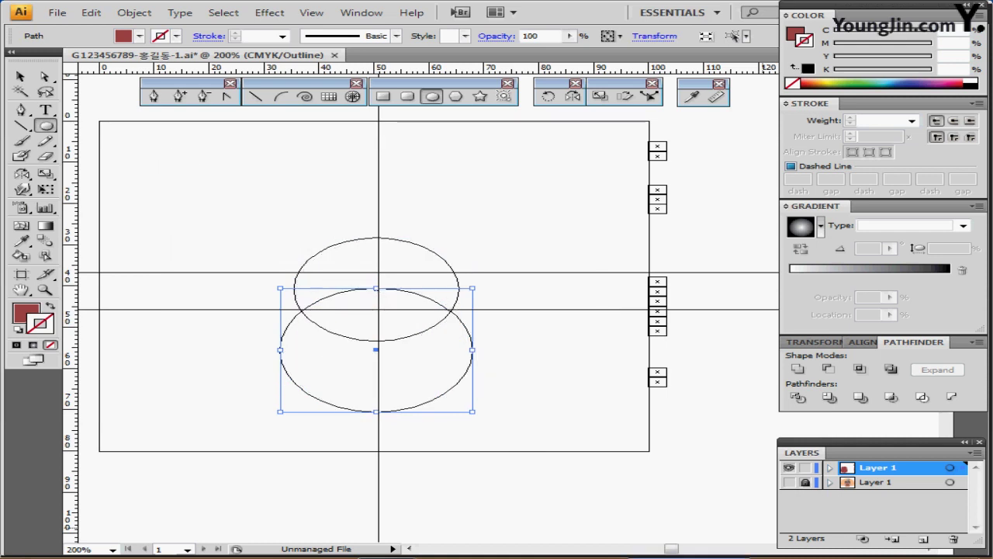
key("ctrl+y")
key("ctrl+shift+b")
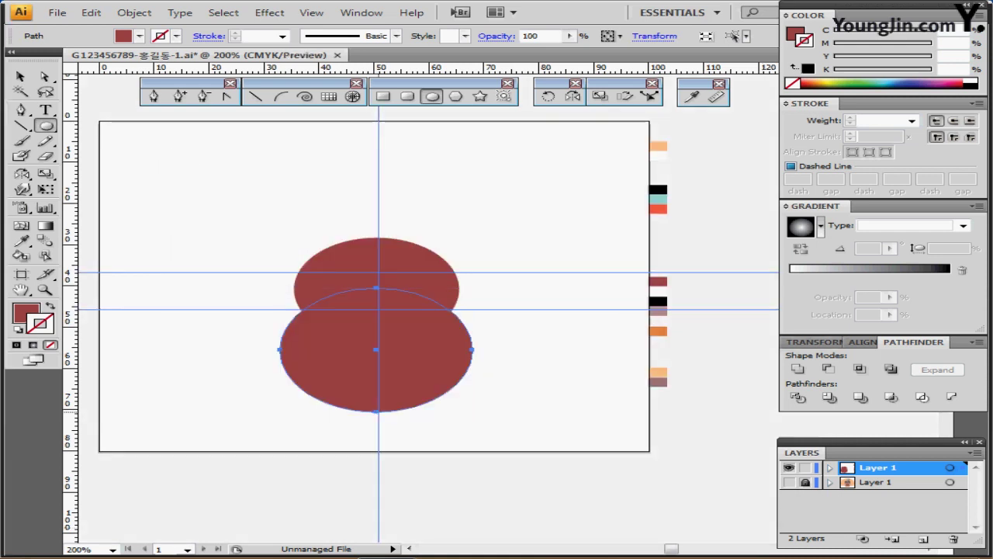
Draw a small circle for the eye beside the head and give it the default white fill and 1 pt black stroke.
left_click(315, 313, "ctrl")
left_click(414, 290, "ctrl")
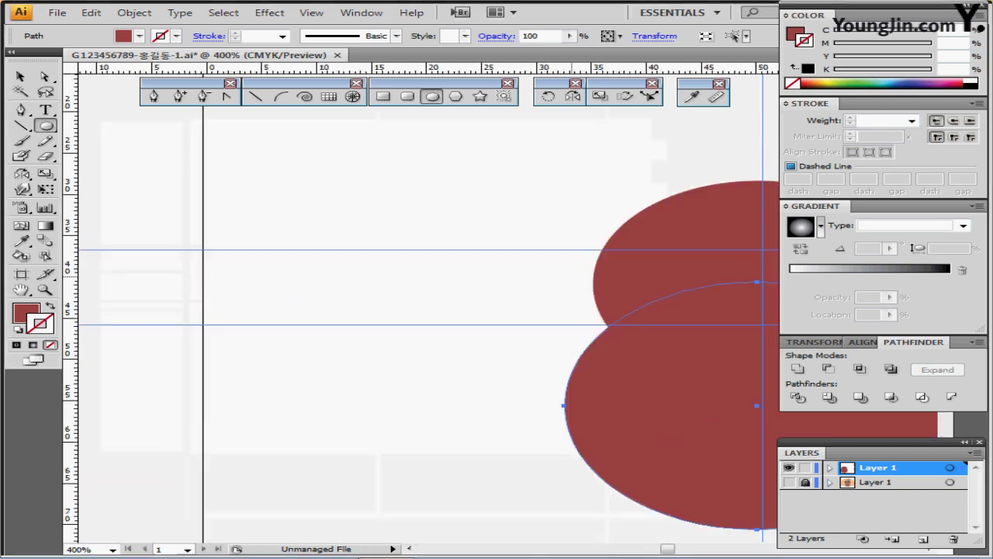
left_click_drag(580, 277, 349, 262)
left_click(260, 272, "ctrl")
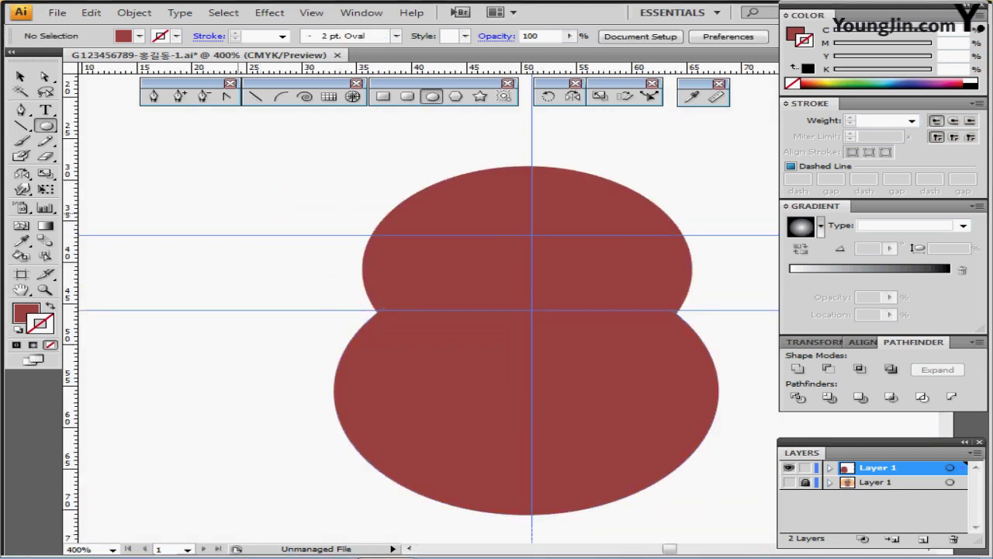
left_click_drag(233, 211, 338, 303)
key("ctrl+z")
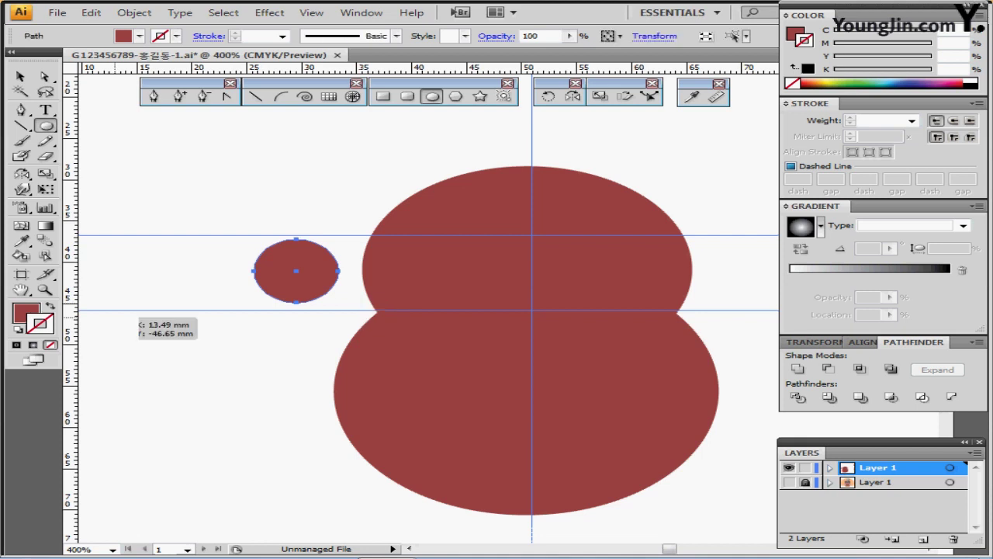
key("d")
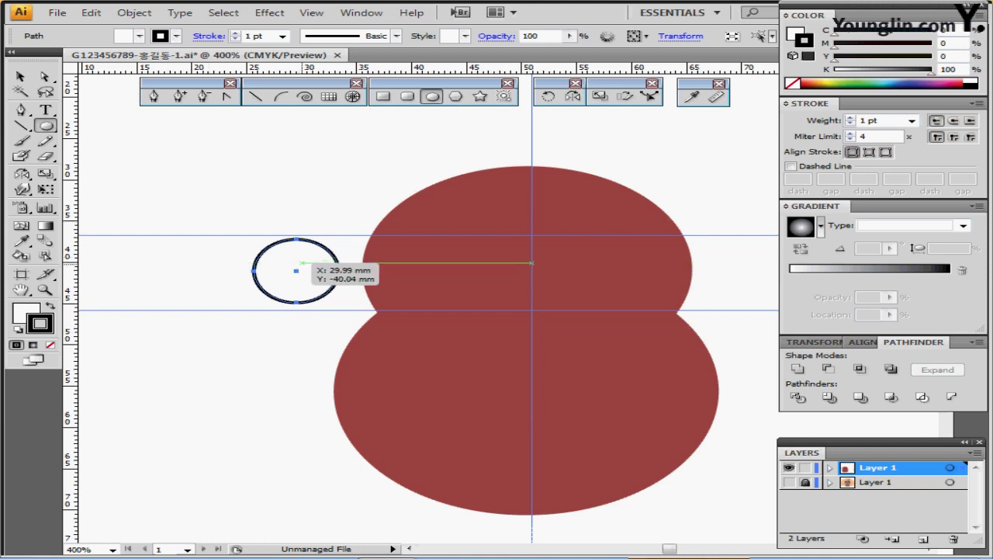
Draw a smaller circle inside the eye as the pupil, filled black with no stroke.
mouse_move(304, 262)
left_mouse_down()
mouse_move(328, 287)
mouse_move(306, 268)
left_mouse_up()
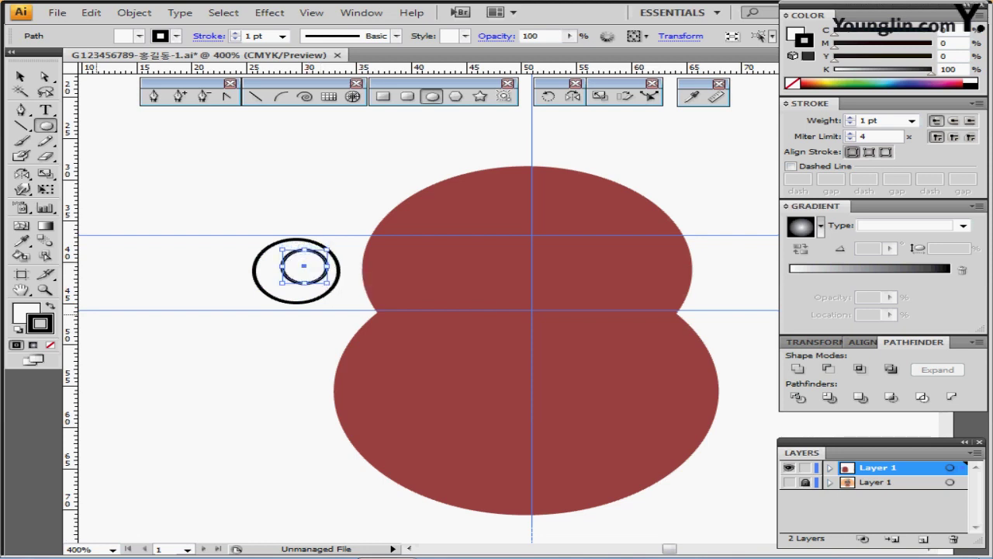
key("shift+x")
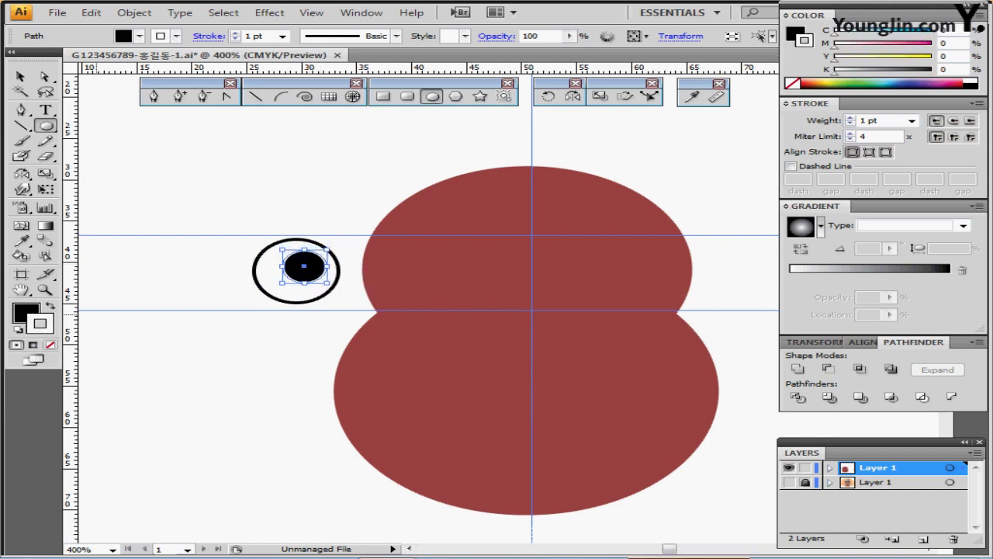
left_click(51, 345)
left_click(24, 312)
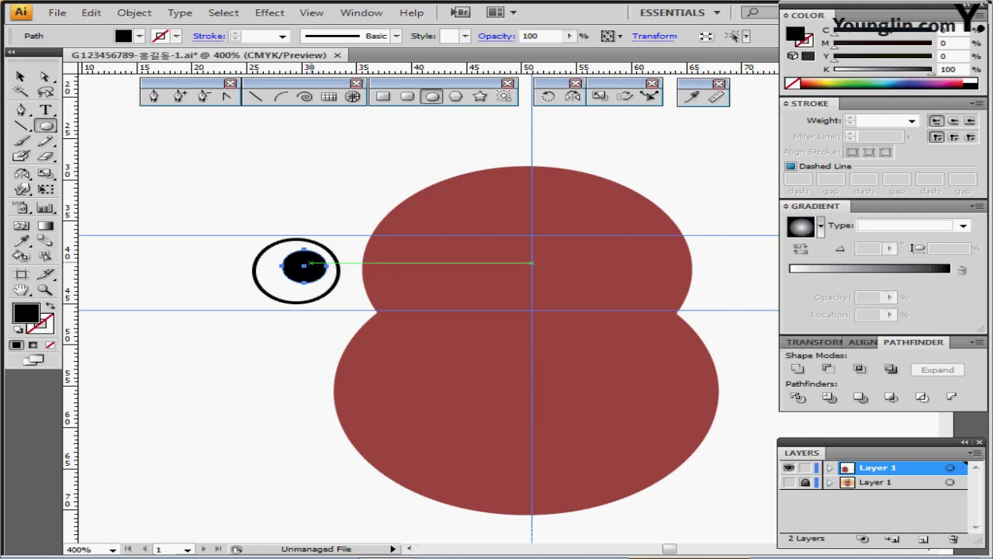
Add a tiny white highlight circle without stroke inside the black pupil.
left_click_drag(306, 263, 310, 263)
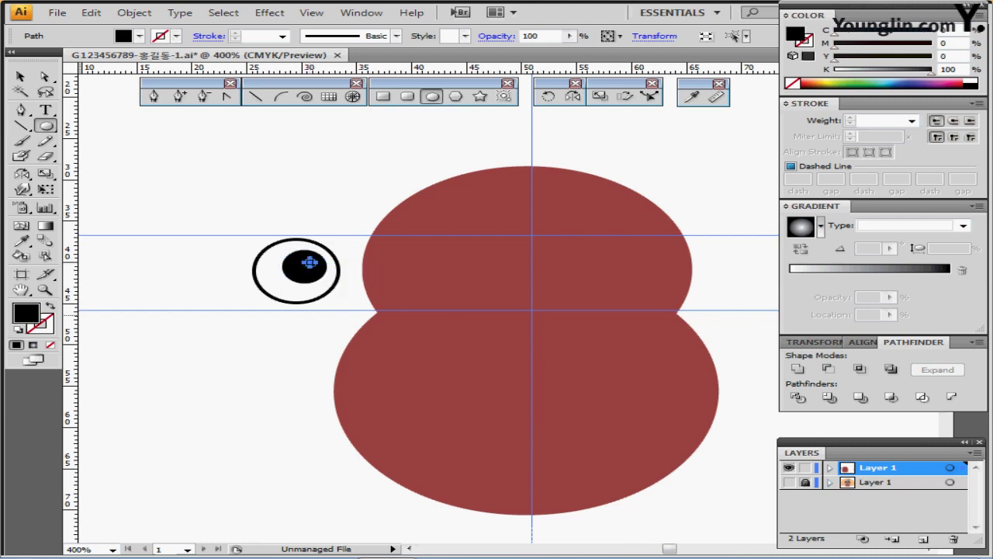
key("slash")
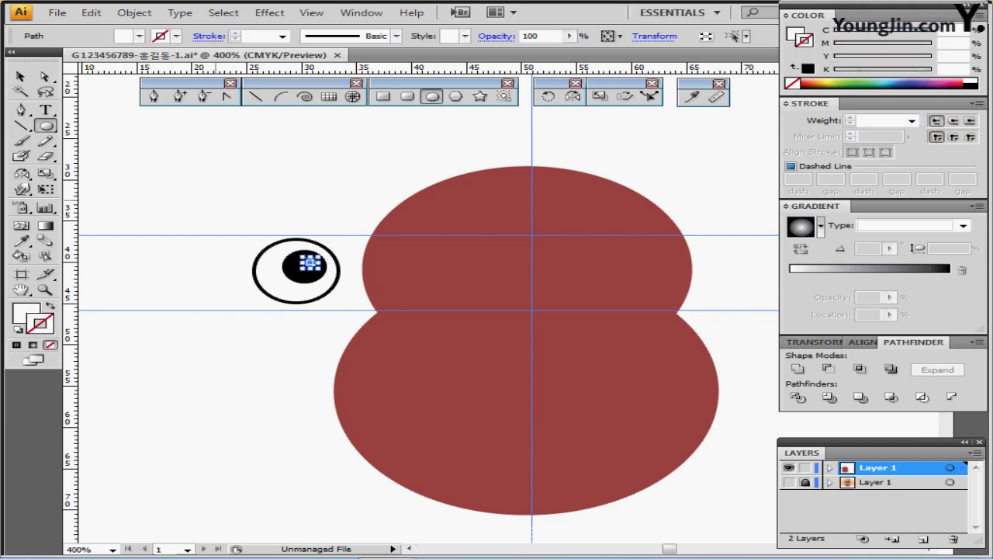
key("ctrl+shift+a")
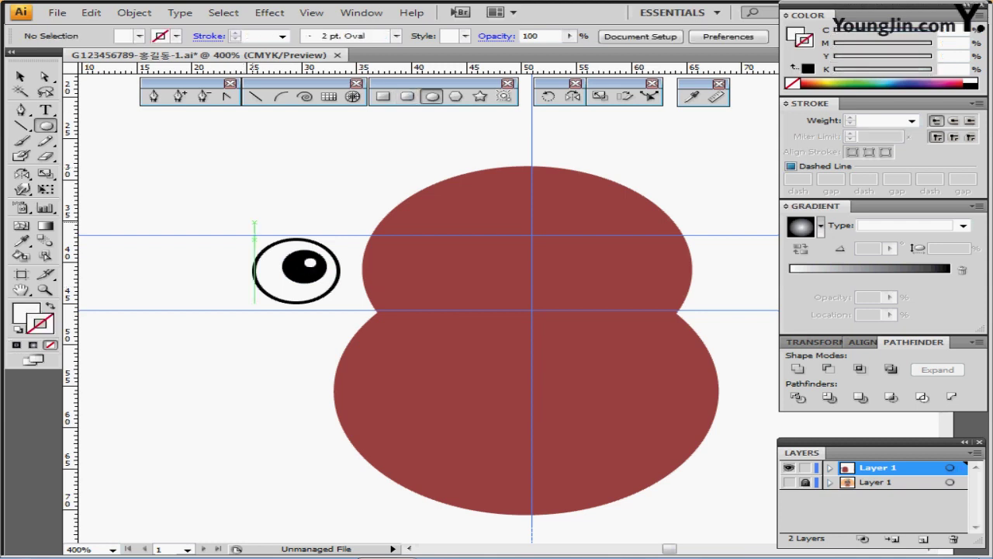
Draw a wide ellipse over the top of the eye and give it the default white fill and 1 pt black stroke.
left_click_drag(261, 190, 437, 263)
left_click_drag(376, 234, 362, 231)
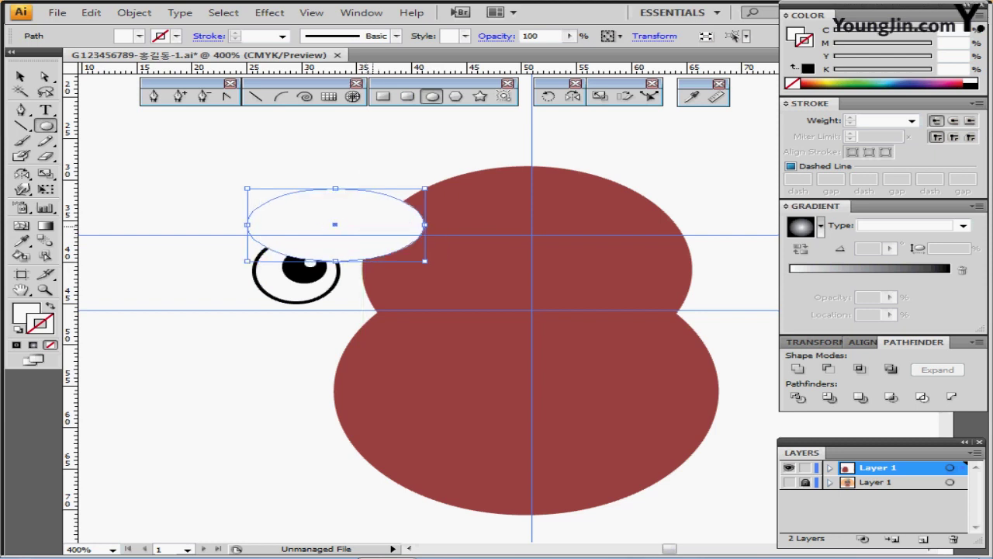
key("a")
key("d")
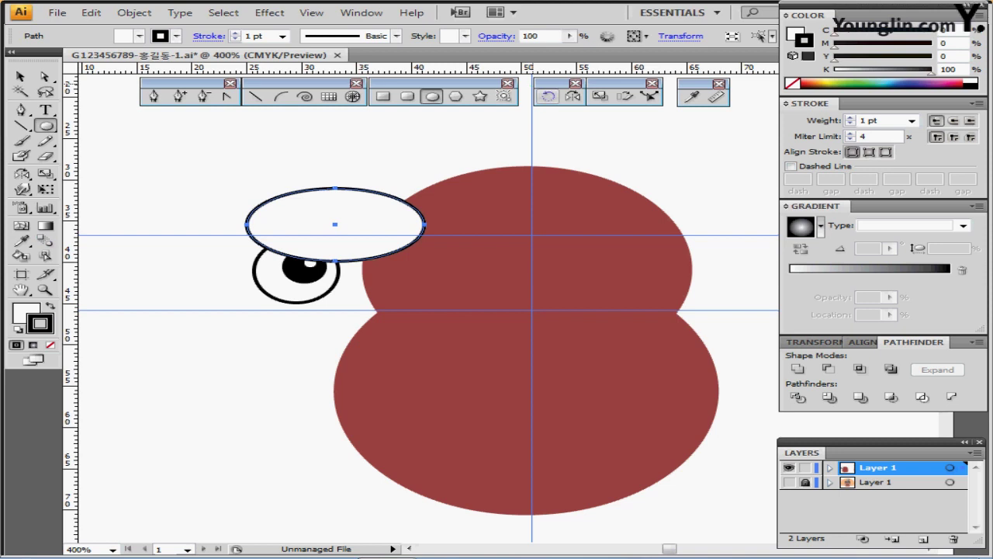
Rotate the wide ellipse by -15° and nudge it down slightly over the pupil.
double_click(548, 97)
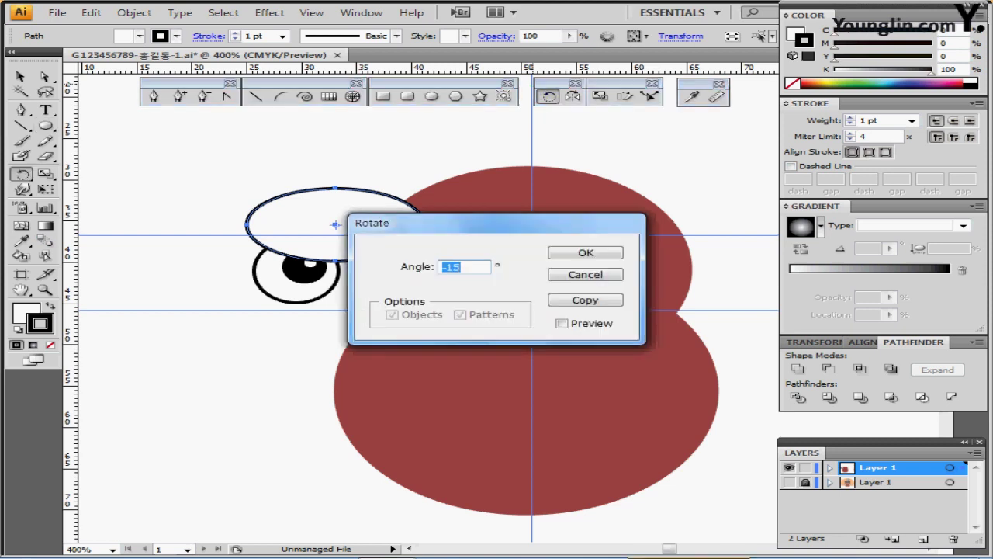
left_click(562, 323)
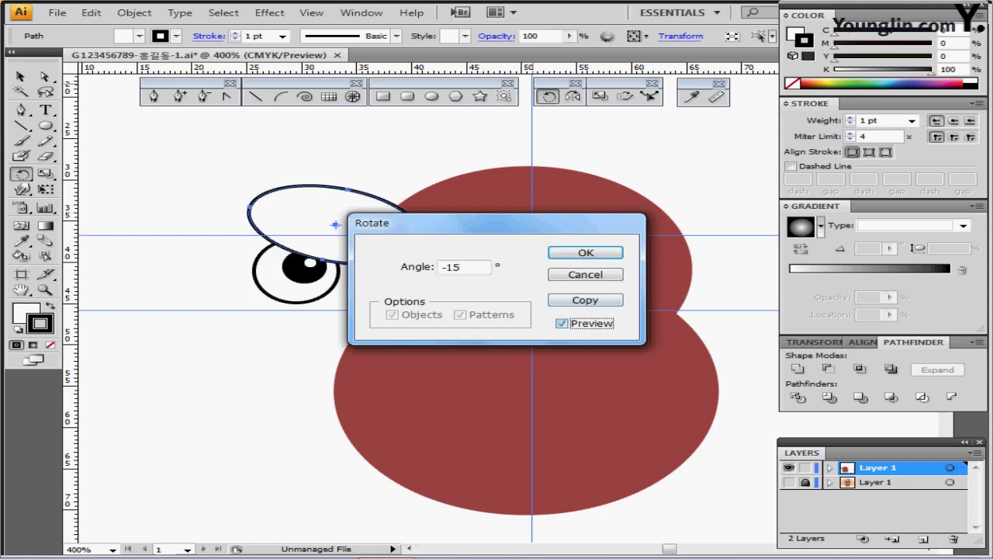
left_click_drag(465, 223, 488, 194)
left_click(607, 222)
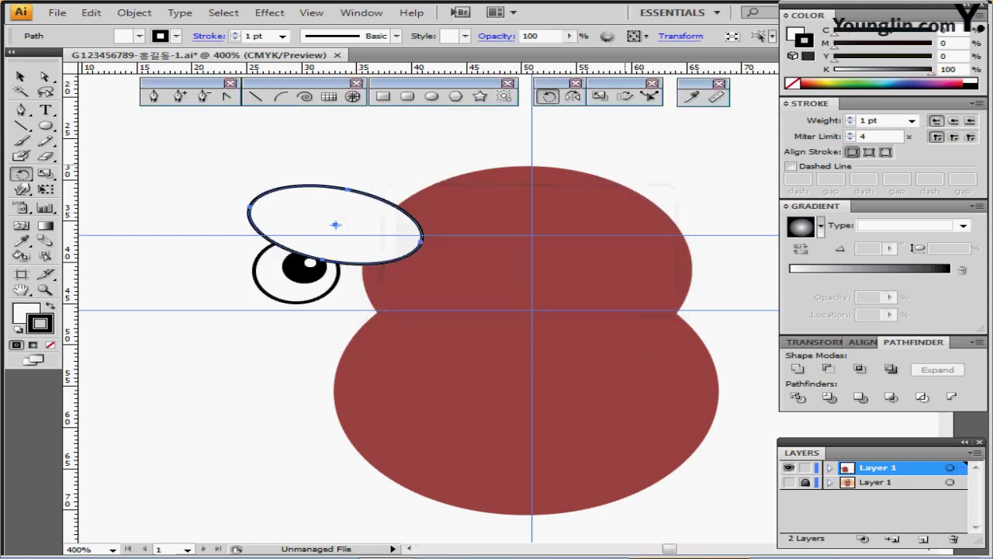
key("Down")
key("Down")
key("Down")
key("Down")
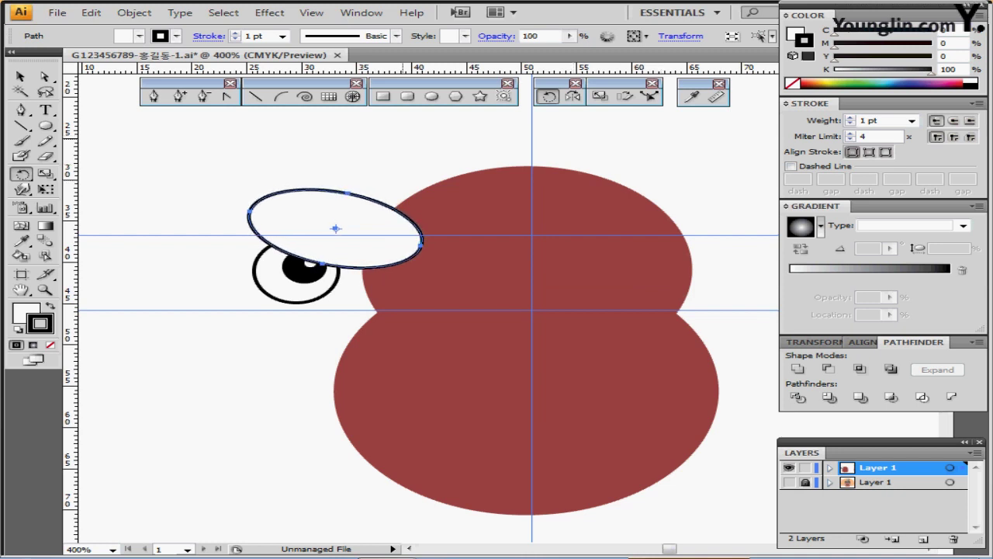
Apply the Pathfinder Trim operation to all the eye shapes and the wide ellipse, and move the resulting group onto the head.
key("ctrl+shift+b")
key("ctrl+shift+a")
left_click_drag(210, 173, 337, 322)
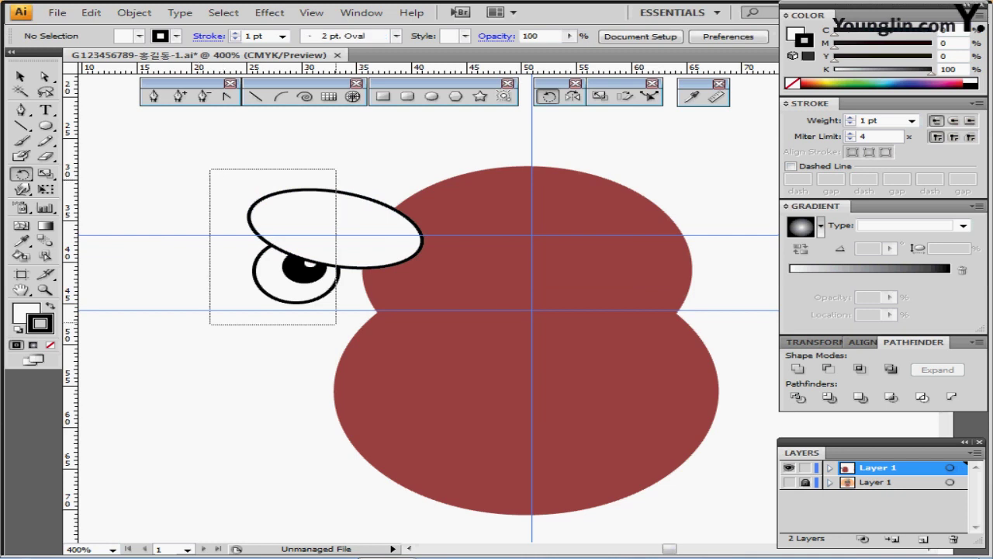
key("ctrl+shift+b")
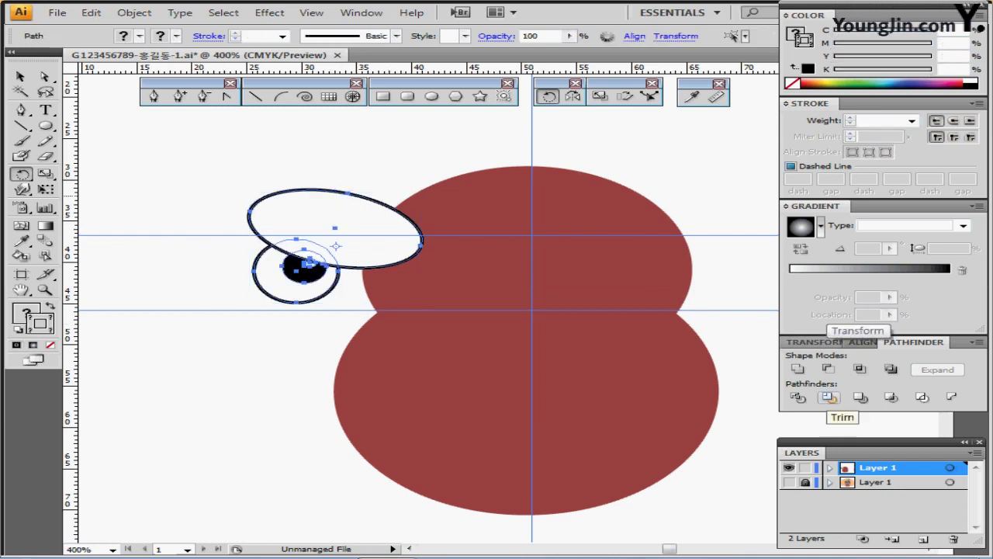
left_click(828, 396)
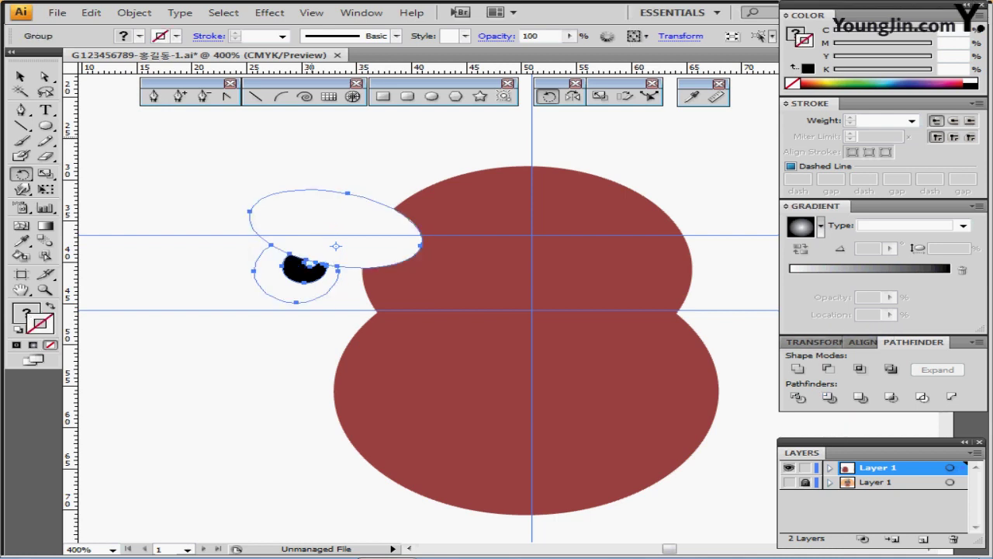
left_click_drag(340, 224, 481, 246)
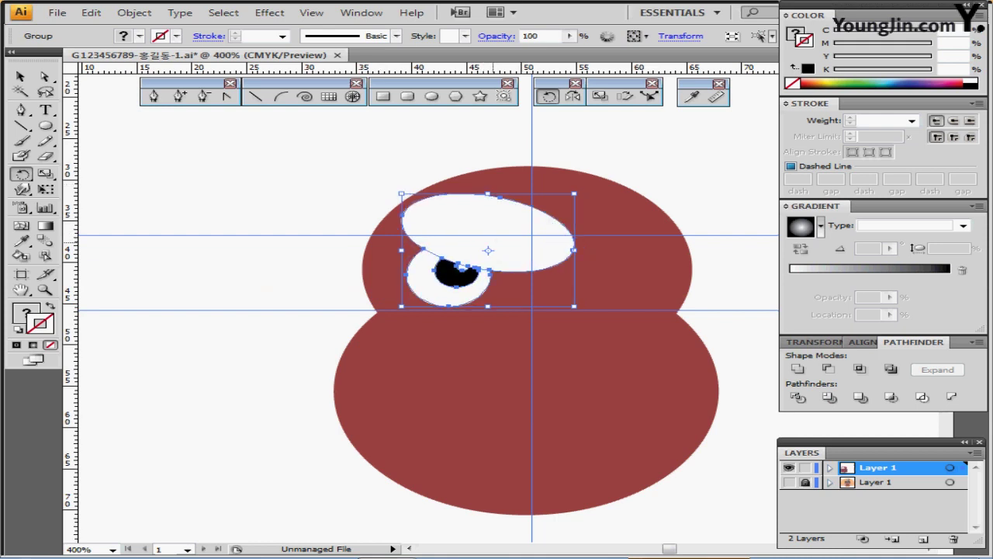
Delete the wide trimmed ellipse from inside the eye group, leaving the cut eye, and leave the group's isolation.
double_click(481, 246)
left_click(481, 246)
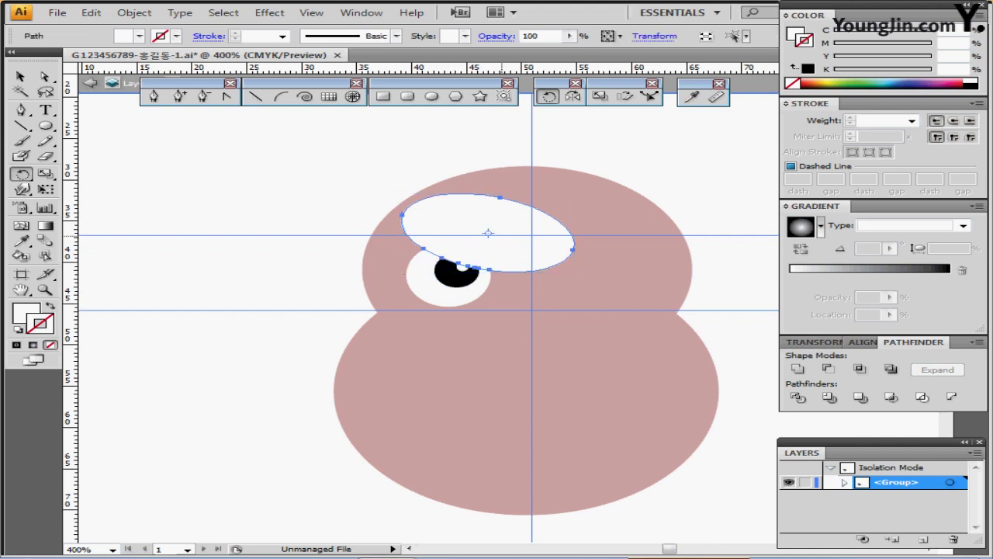
key("Delete")
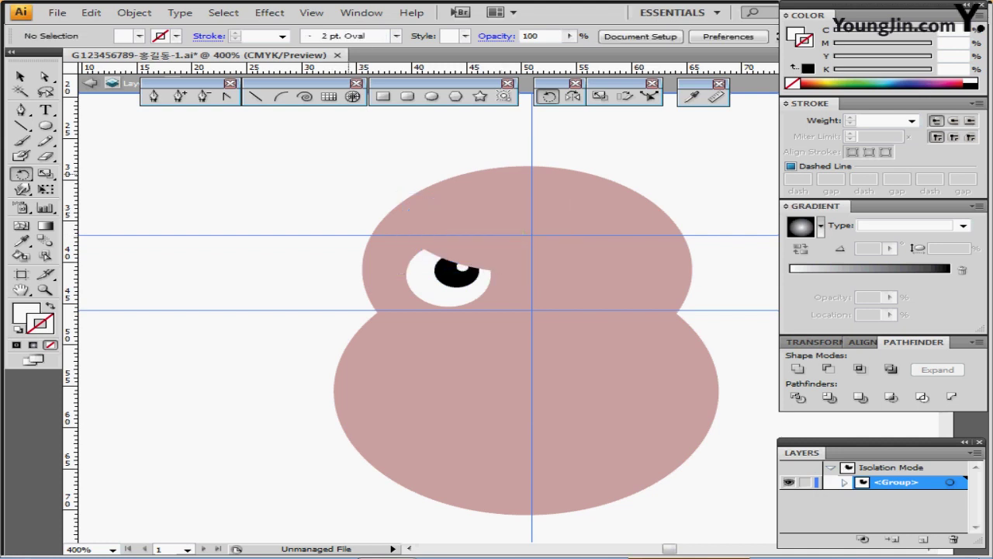
double_click(357, 173)
Enlarge the trimmed eye group slightly, place it a little higher on the head, and exit isolation mode.
left_click(454, 285, "ctrl")
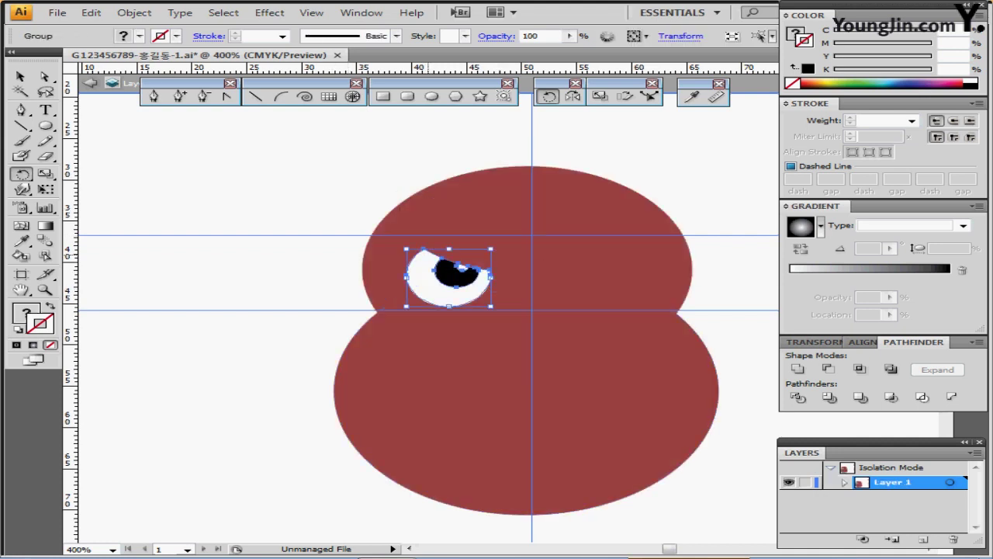
left_click_drag(406, 249, 397, 243)
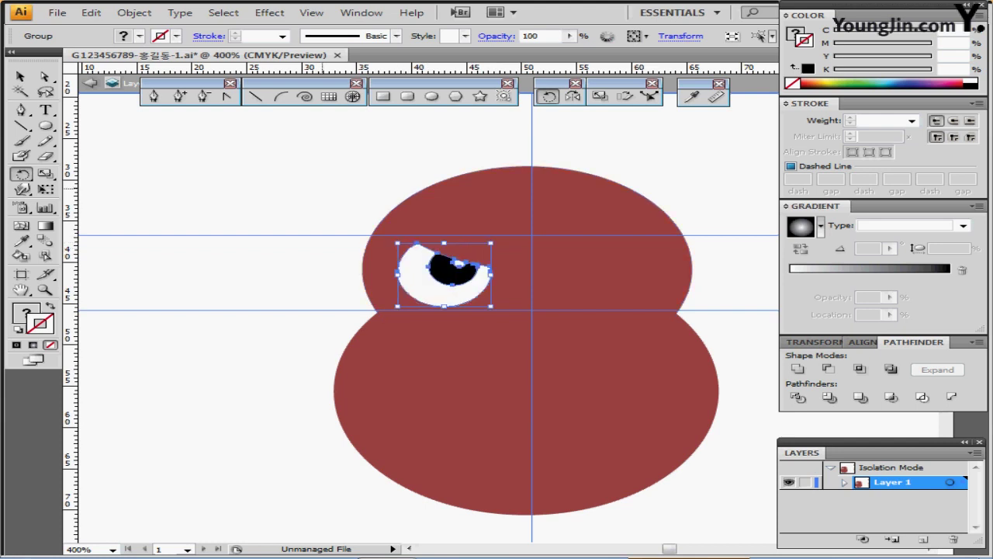
key("ctrl+shift+a")
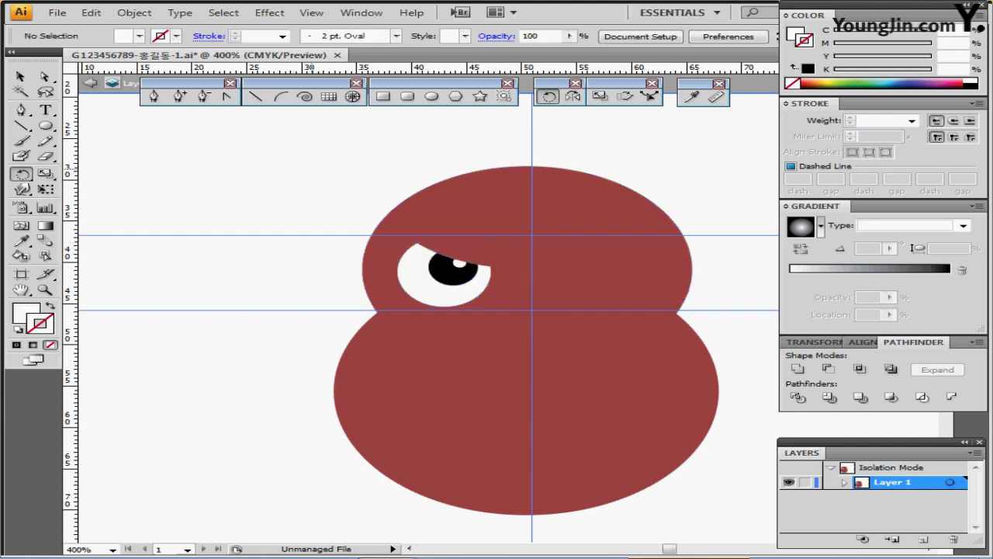
left_click(454, 269)
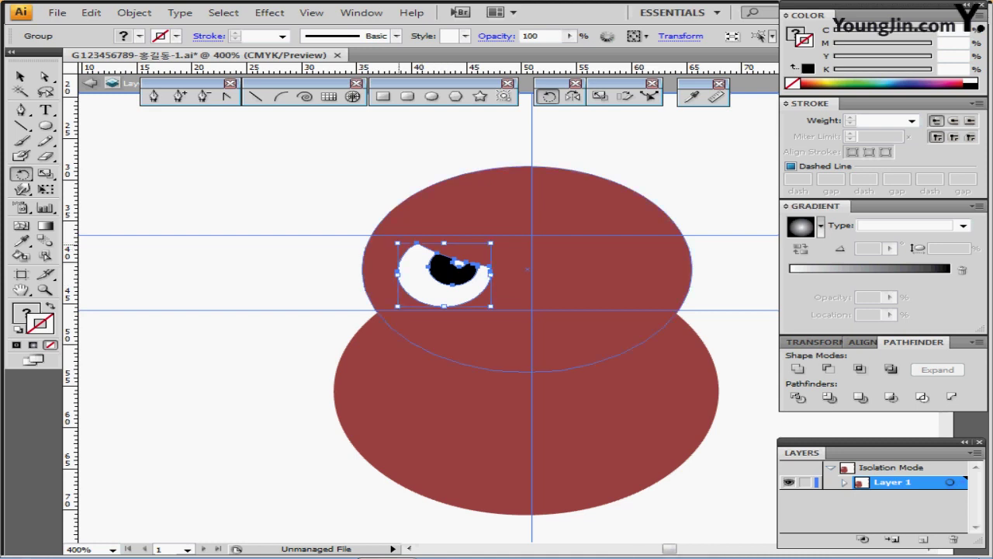
left_click_drag(398, 243, 396, 242)
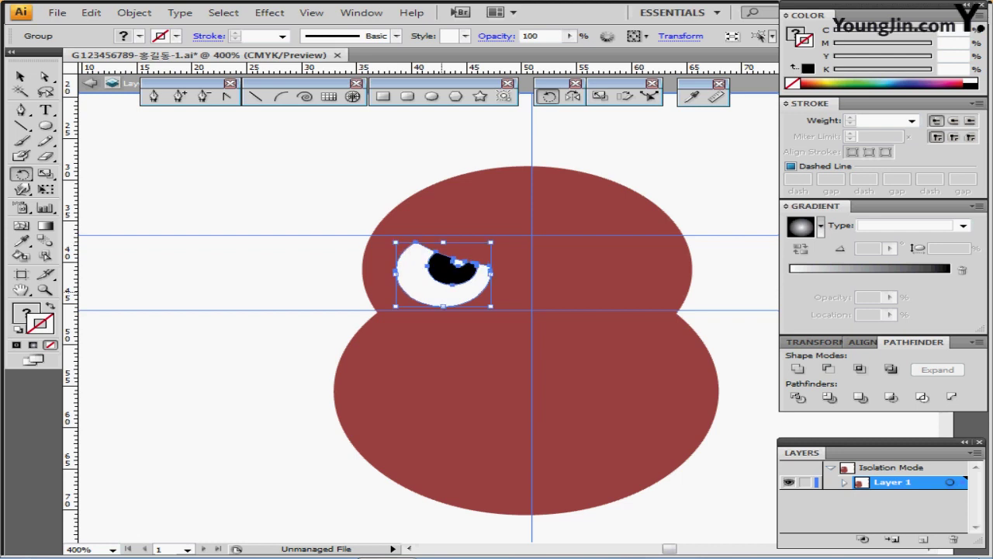
left_click_drag(443, 276, 446, 286)
left_click_drag(397, 236, 393, 233)
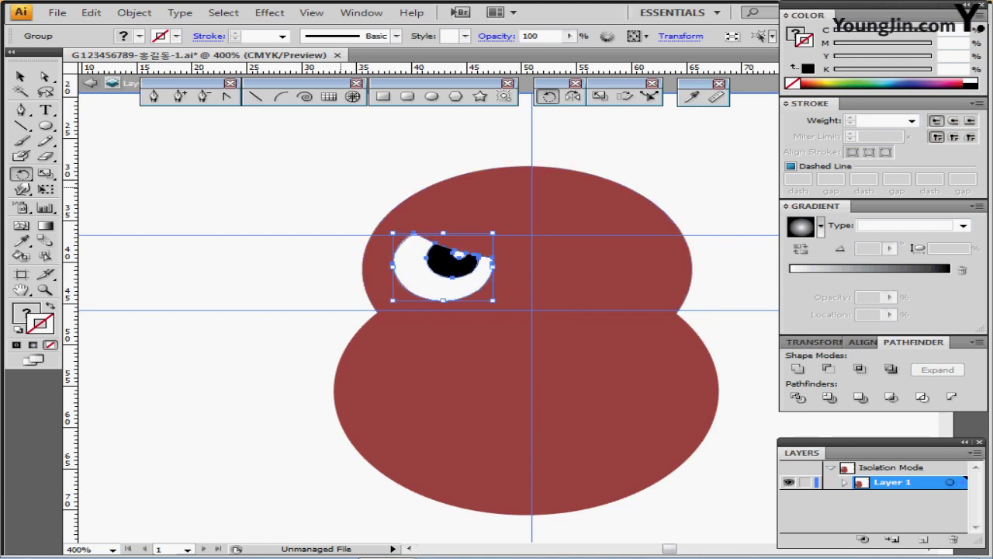
left_click(340, 185, "ctrl")
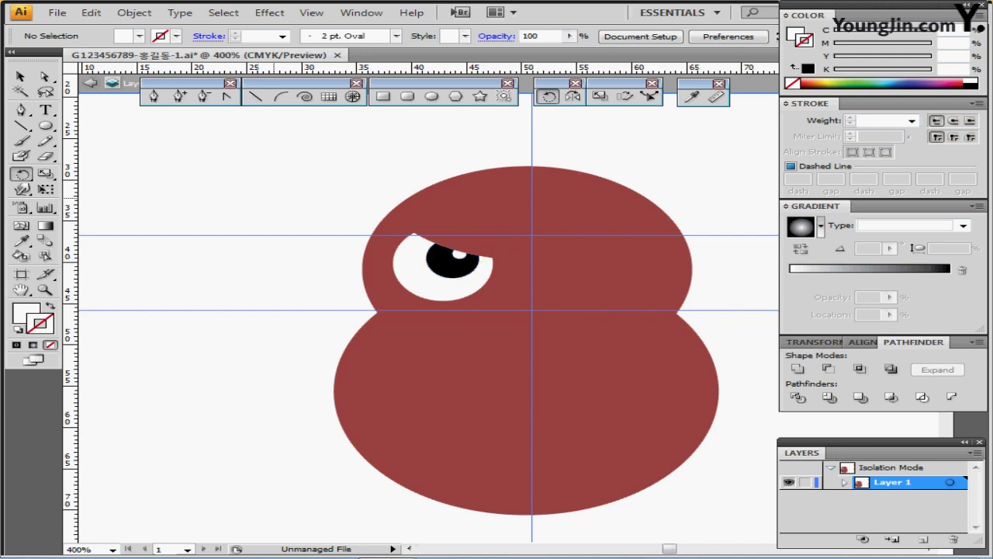
key("Escape")
Create a 10 mm wide, 18 mm high ellipse for the wing over the body's left side.
left_click_drag(508, 385, 479, 330)
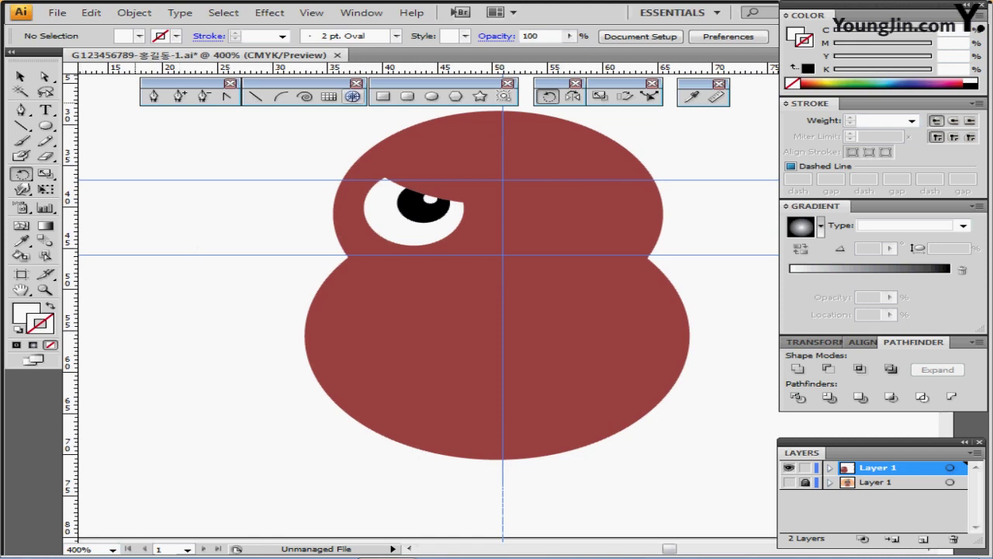
left_click(431, 96)
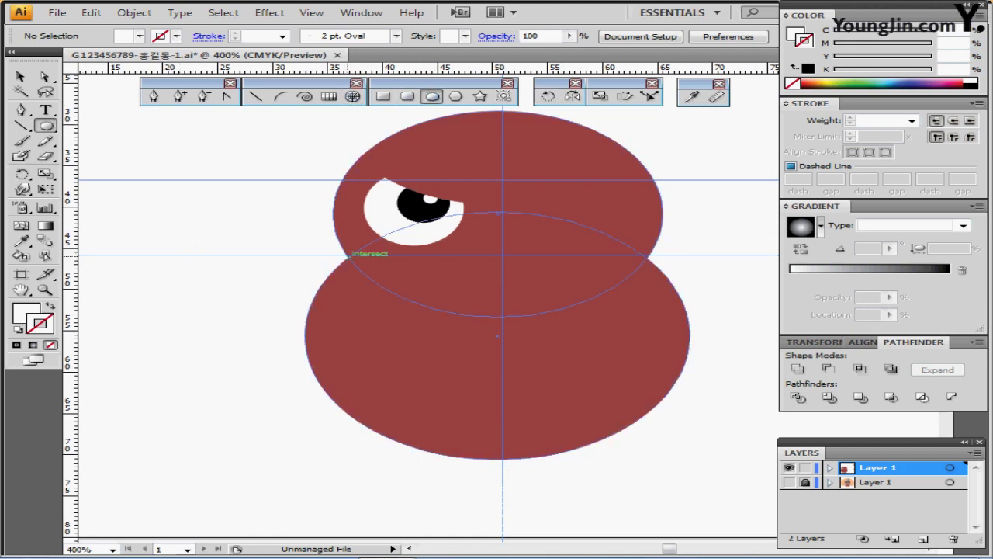
left_click(294, 261)
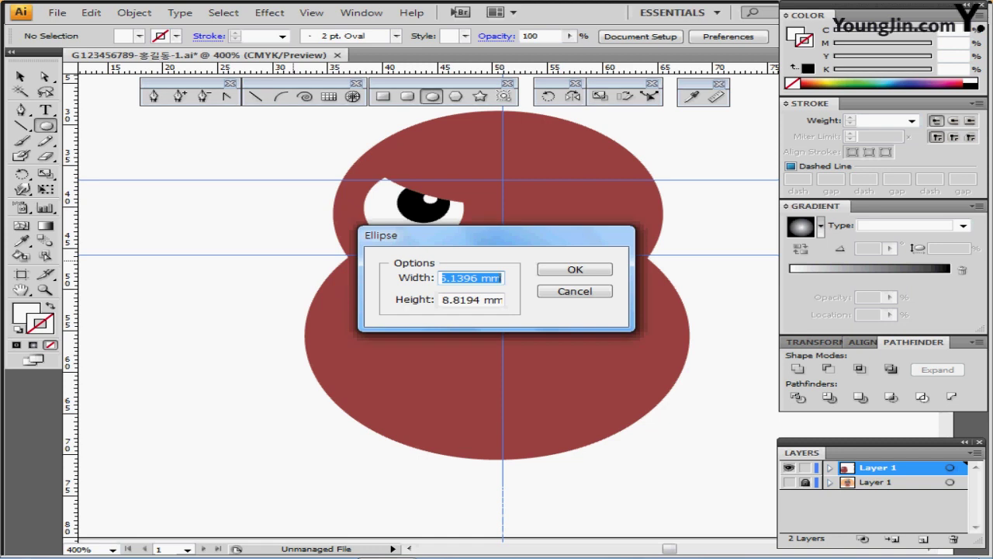
type("110")
key("Tab")
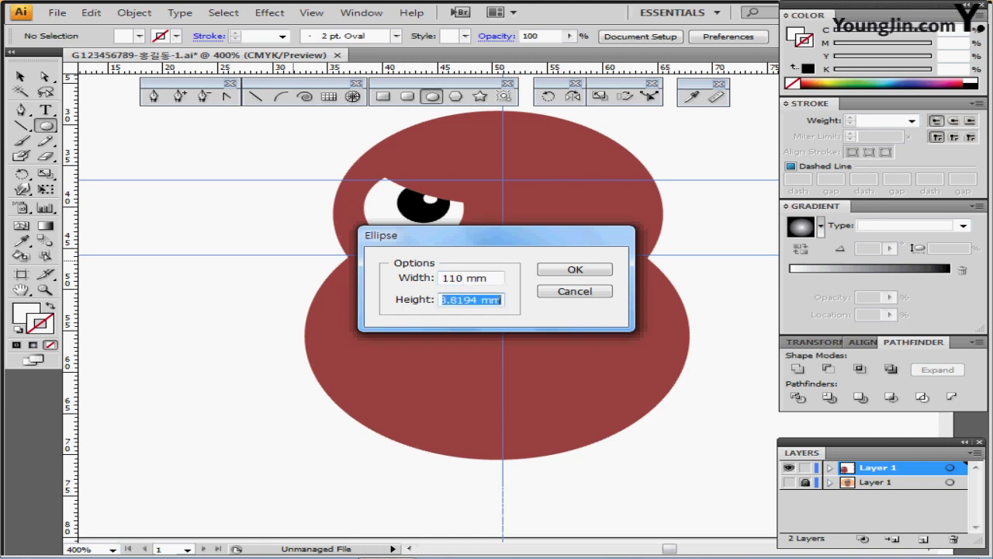
key("shift+Tab")
type("10")
key("Tab")
type("18")
key("Return")
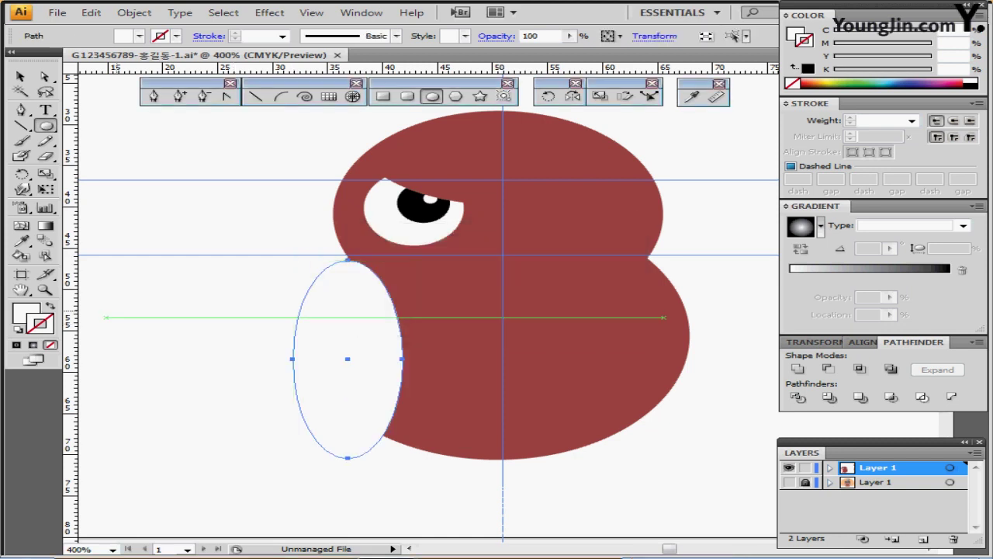
Fill the wing ellipse with the dusty pink colour sampled from the swatches beside the artboard.
key("ctrl+minus")
key("ctrl+minus")
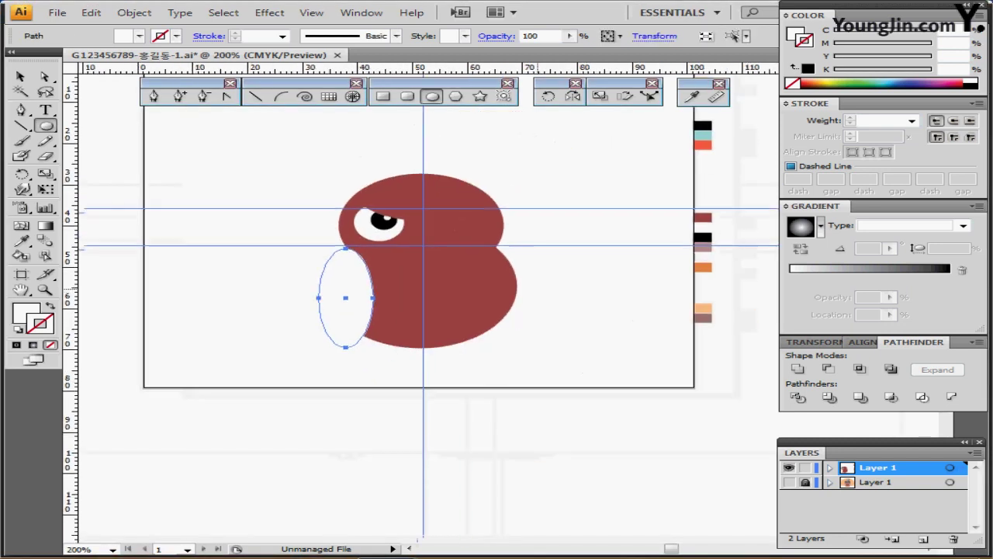
key("i")
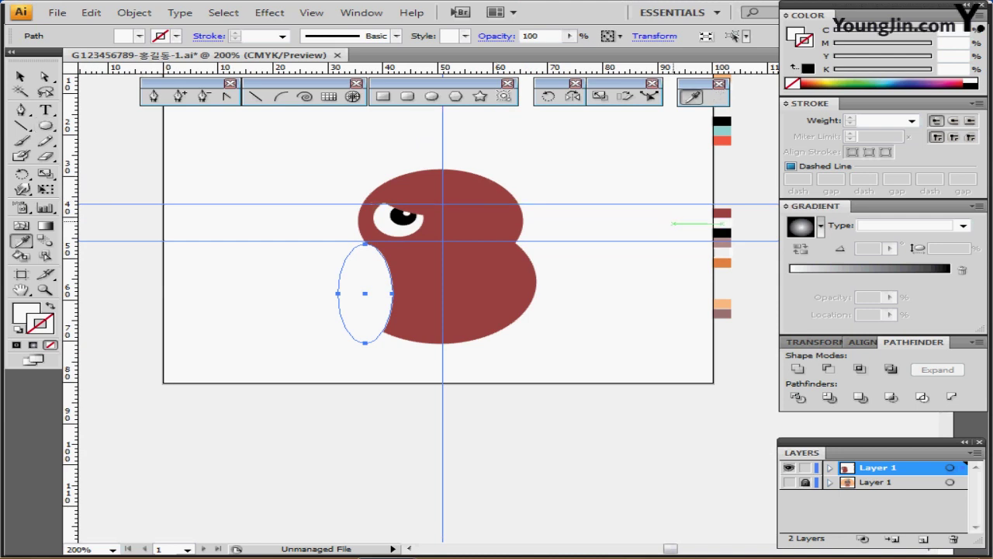
left_click(722, 244)
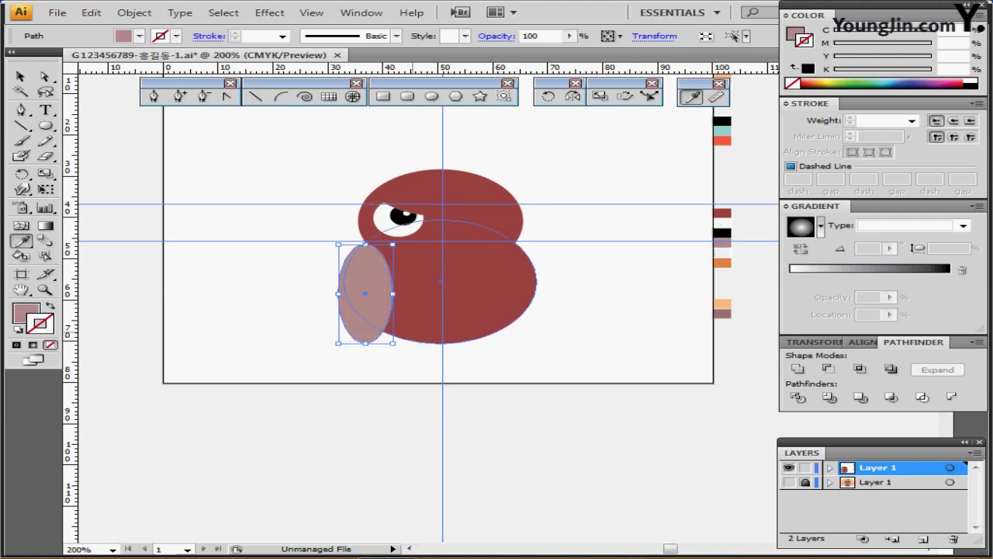
left_click(415, 331, "ctrl")
key("ctrl+plus")
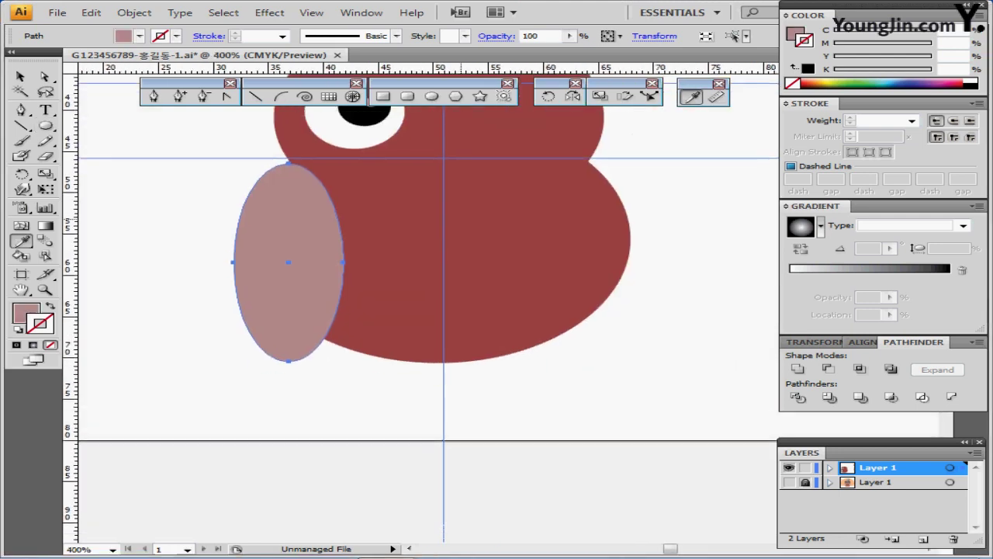
key("x")
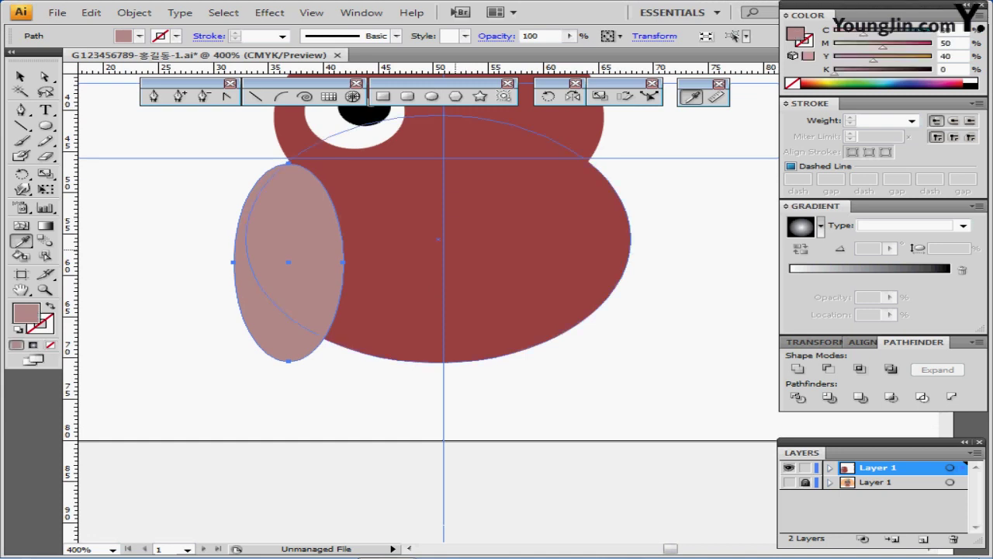
Move the wing ellipse's right anchor point straight up about 3.5 mm.
left_click_drag(487, 250, 470, 293)
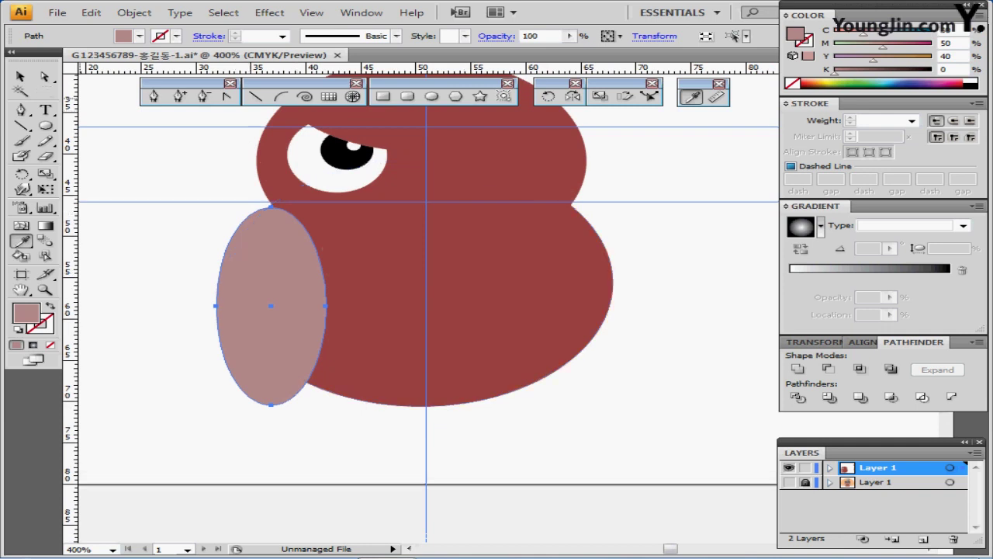
left_click(44, 76)
left_click_drag(347, 168, 322, 149)
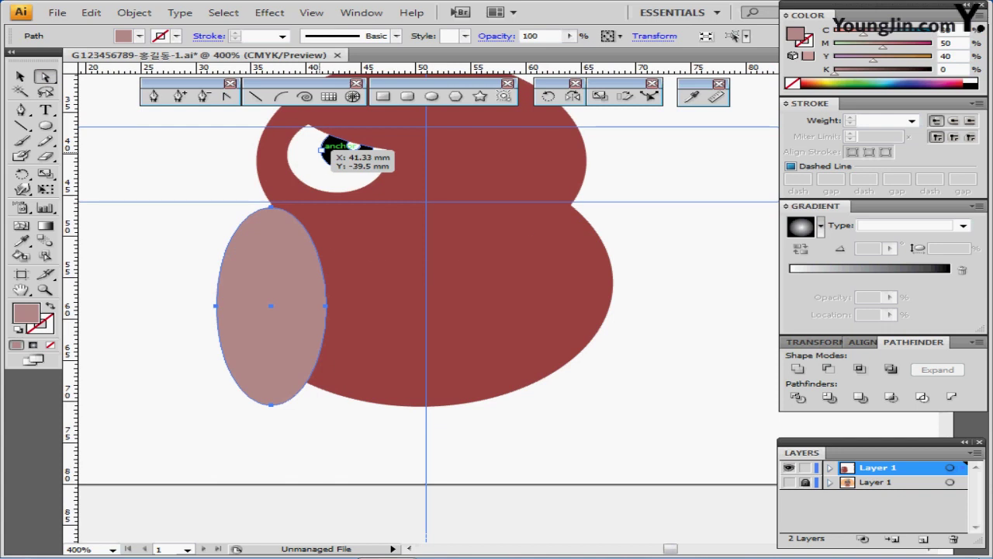
left_click(326, 307)
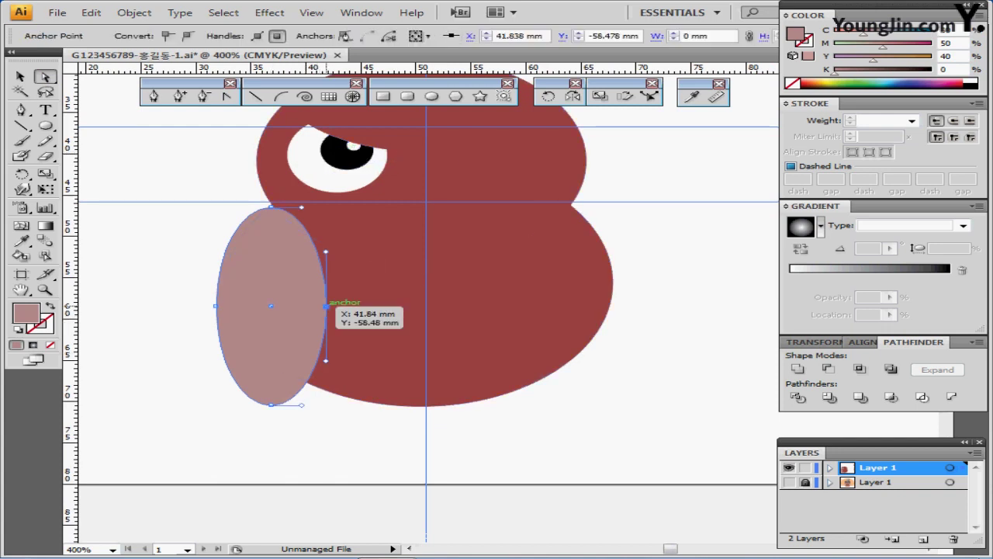
left_click_drag(326, 307, 326, 281)
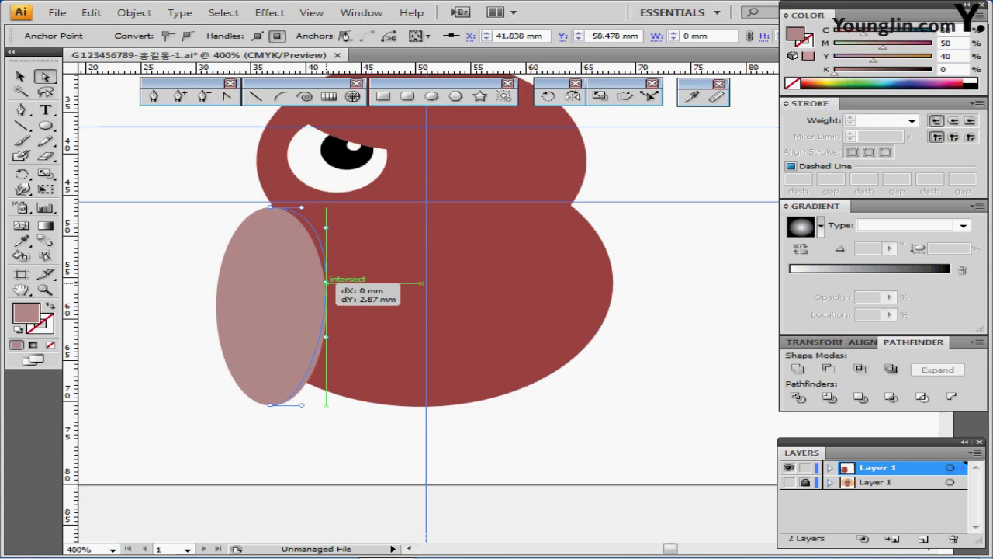
left_click_drag(325, 282, 326, 276)
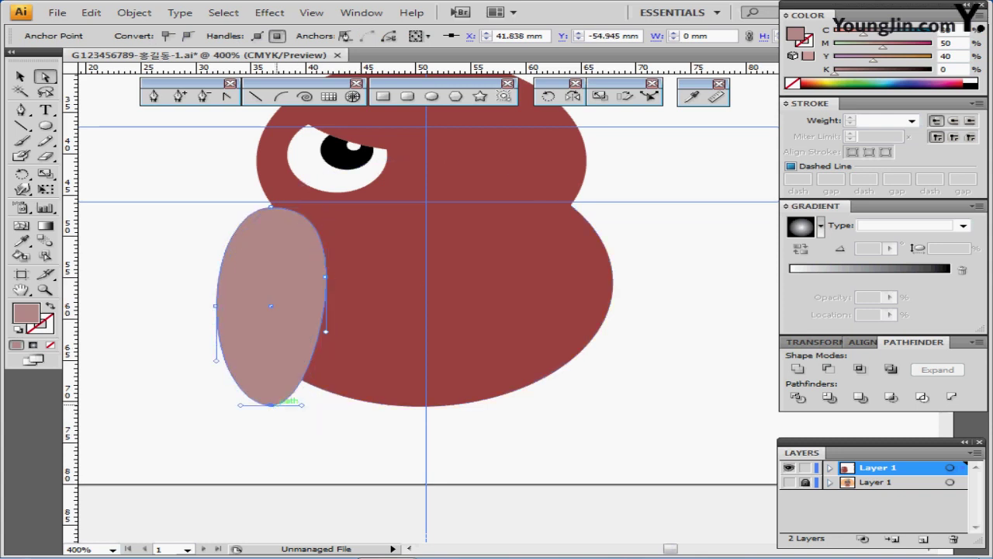
Shorten the right handle of the wing's bottom anchor to taper its tip, and move the whole wing slightly up and left.
left_click(272, 403)
left_click_drag(301, 404, 284, 405)
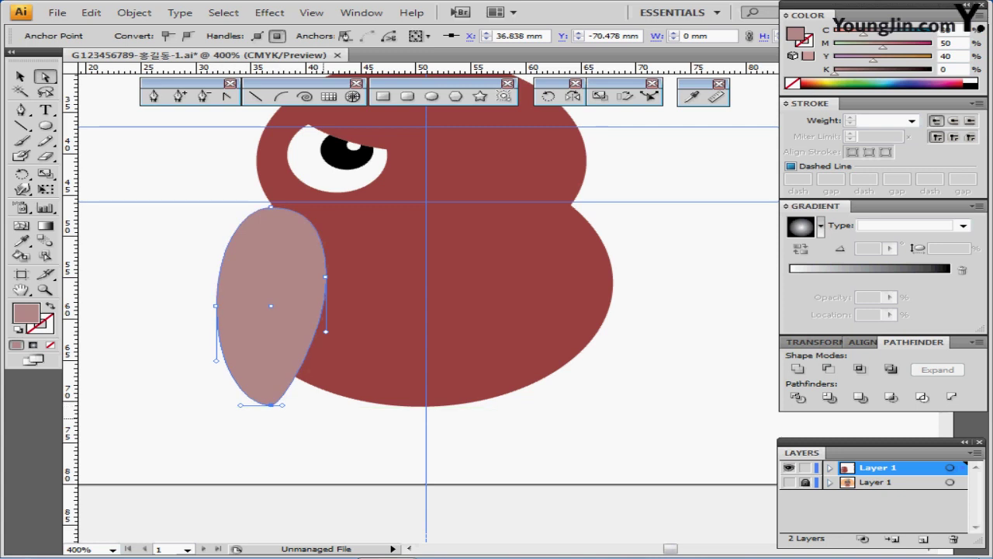
left_click(289, 415)
left_click(292, 299)
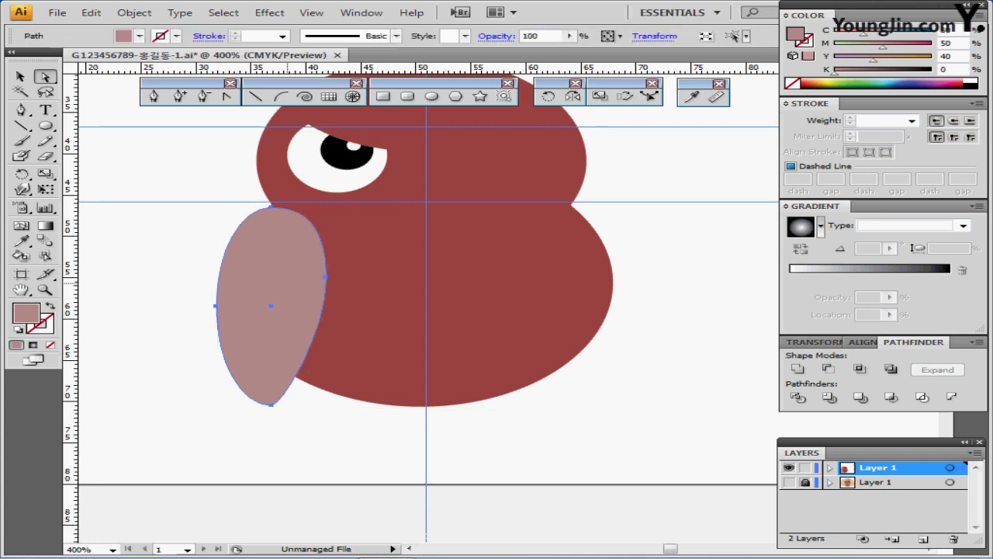
left_click_drag(286, 285, 266, 301)
key("ctrl+shift+a")
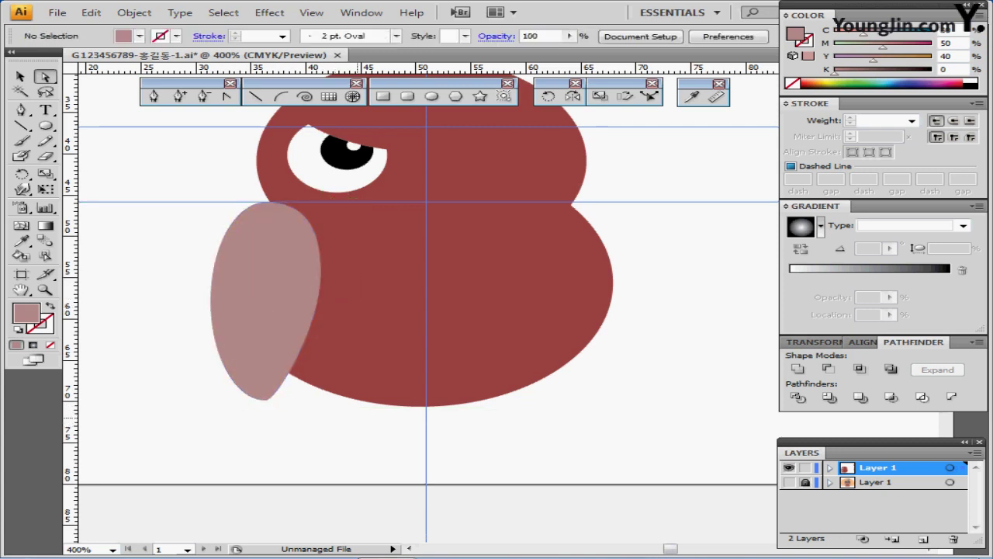
Draw two curved feather lines down the wing with the Arc tool, using no fill and a 1 pt white stroke.
scroll(377, 328, "down", 1)
left_click_drag(572, 294, 489, 302)
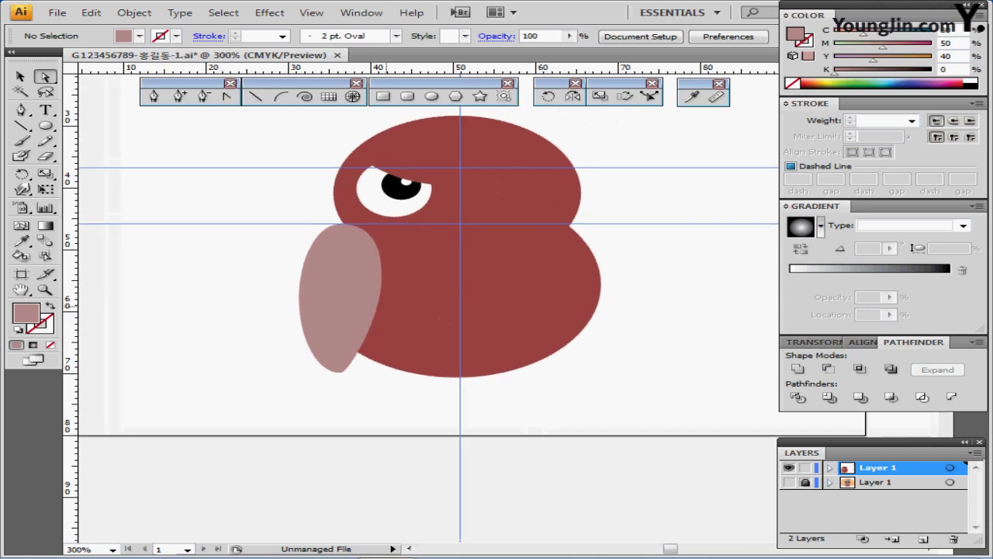
scroll(489, 302, "up", 1)
scroll(426, 303, "right", 2)
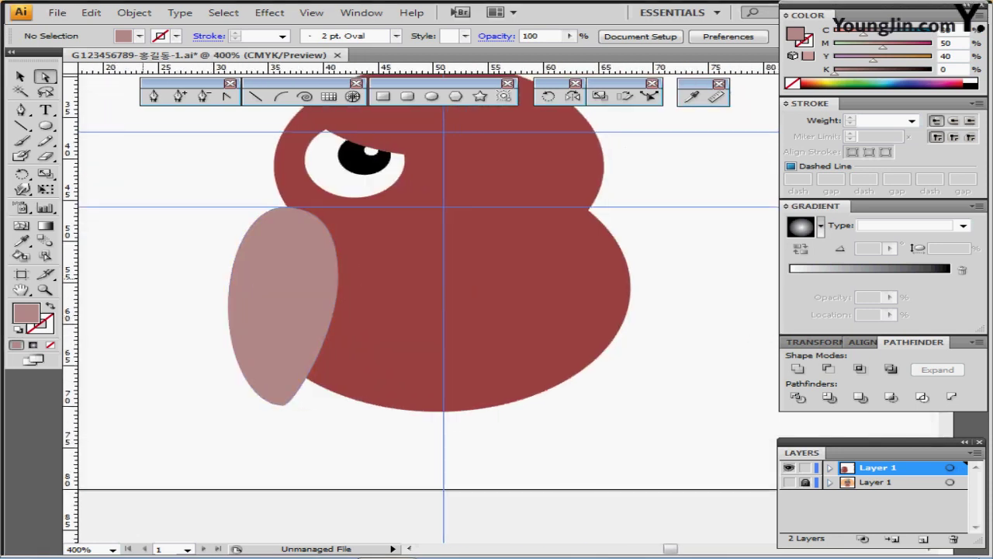
left_click(280, 96)
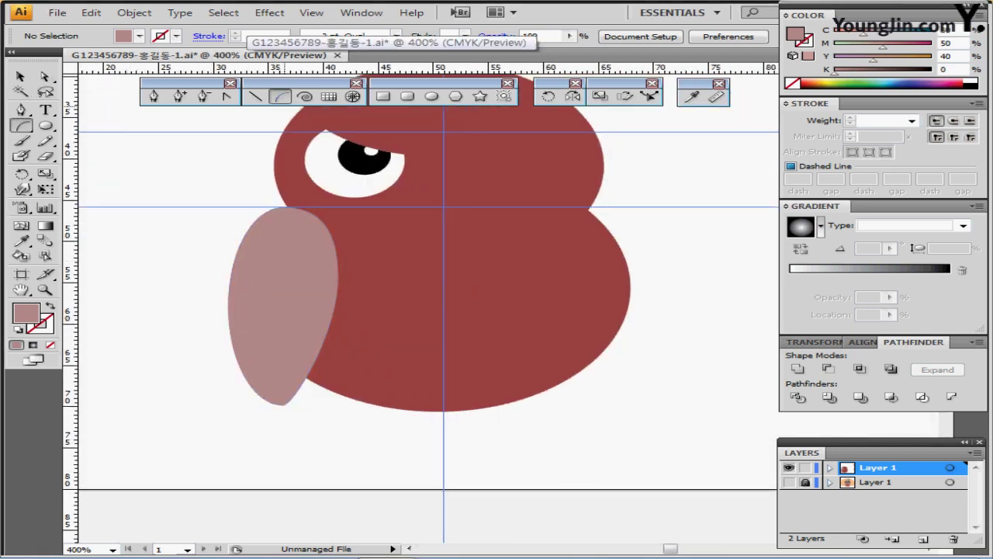
key("d")
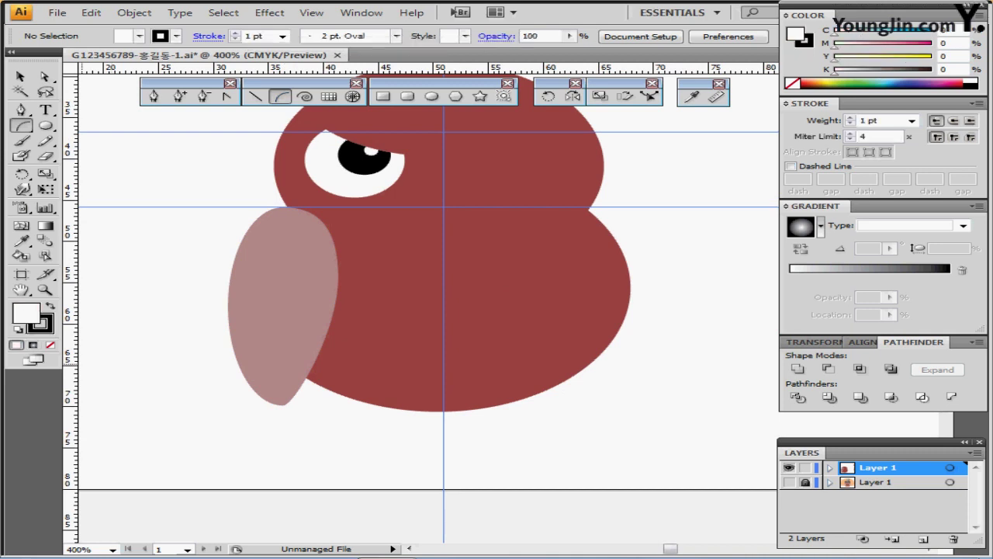
left_click(50, 345)
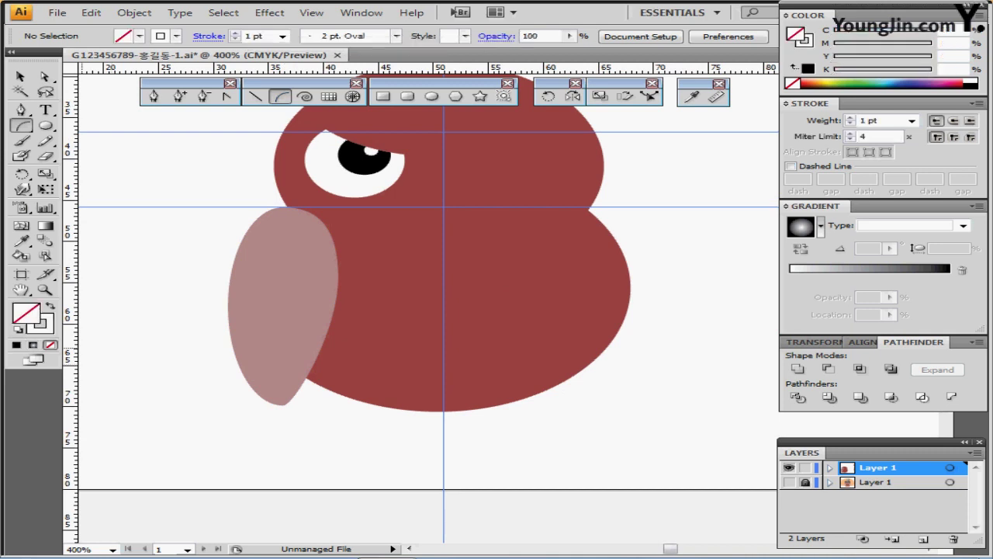
left_click(45, 328)
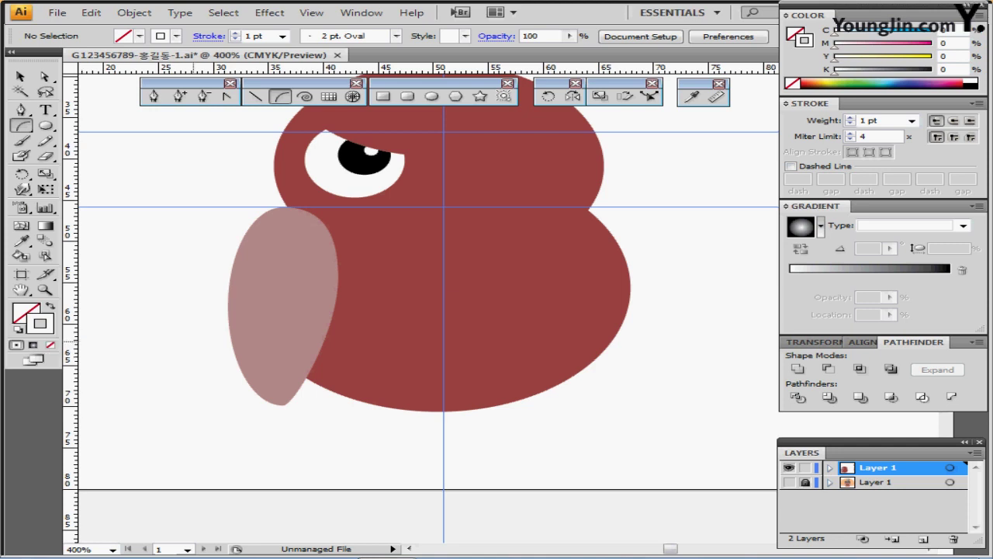
left_click(237, 269, "ctrl")
left_click_drag(261, 250, 239, 362)
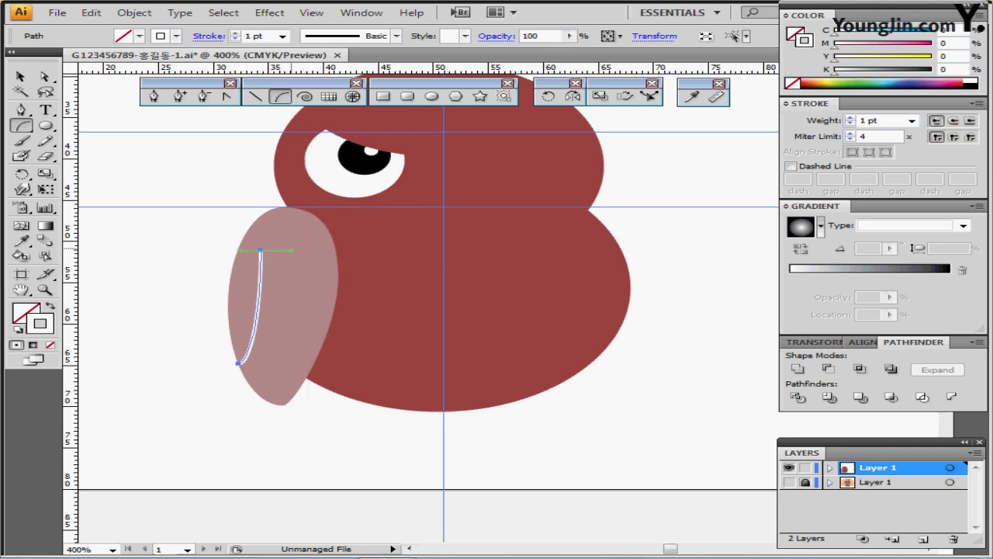
left_click_drag(291, 246, 244, 379)
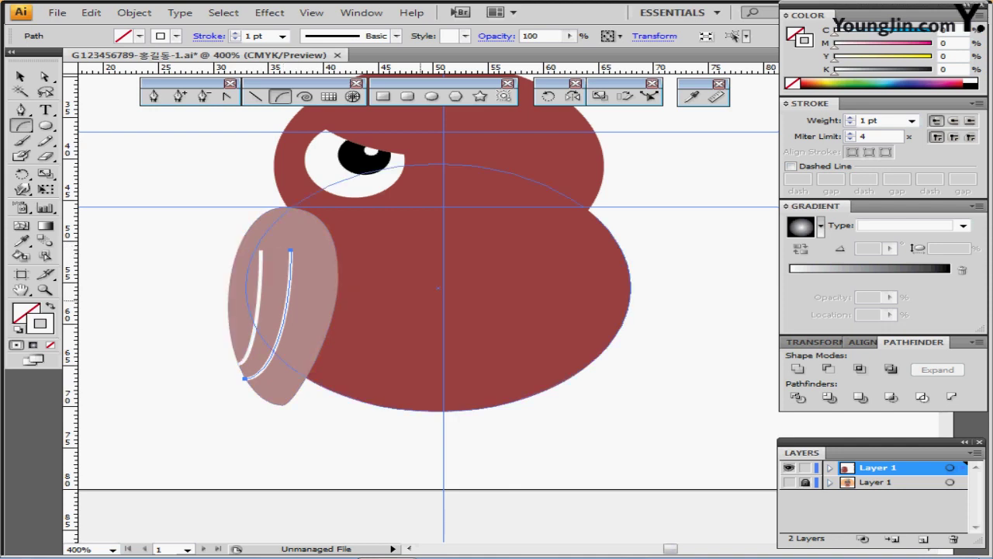
Deselect the feather line and pick up the orange fill with no stroke from the orange swatch beside the artboard.
key("ctrl+minus")
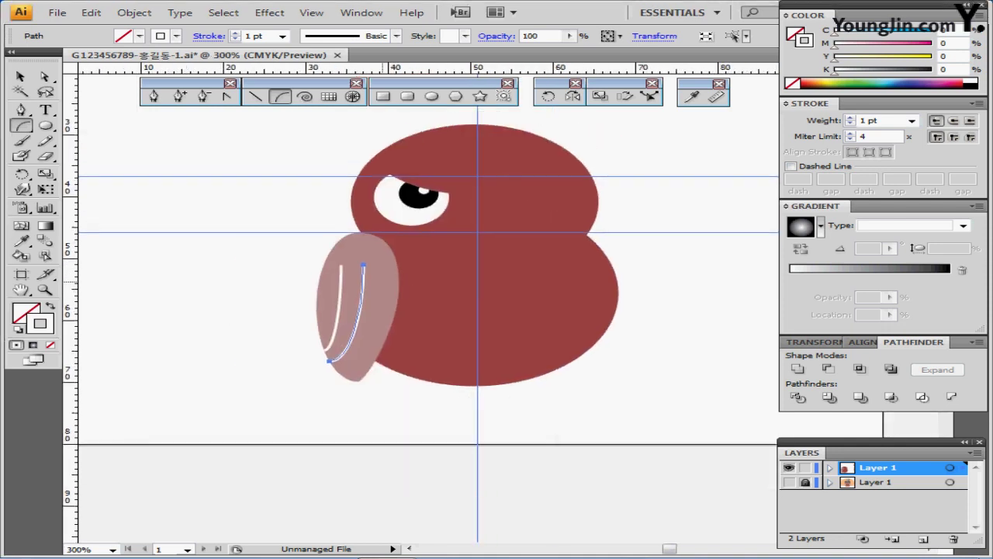
key("ctrl+plus")
left_click_drag(409, 338, 327, 346)
key("l")
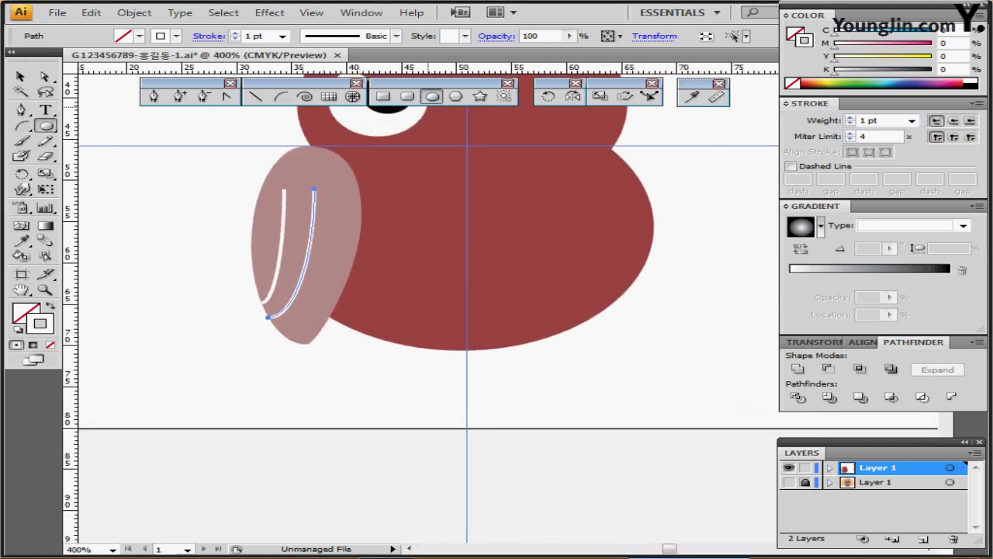
left_click_drag(470, 246, 361, 284)
key("ctrl+minus")
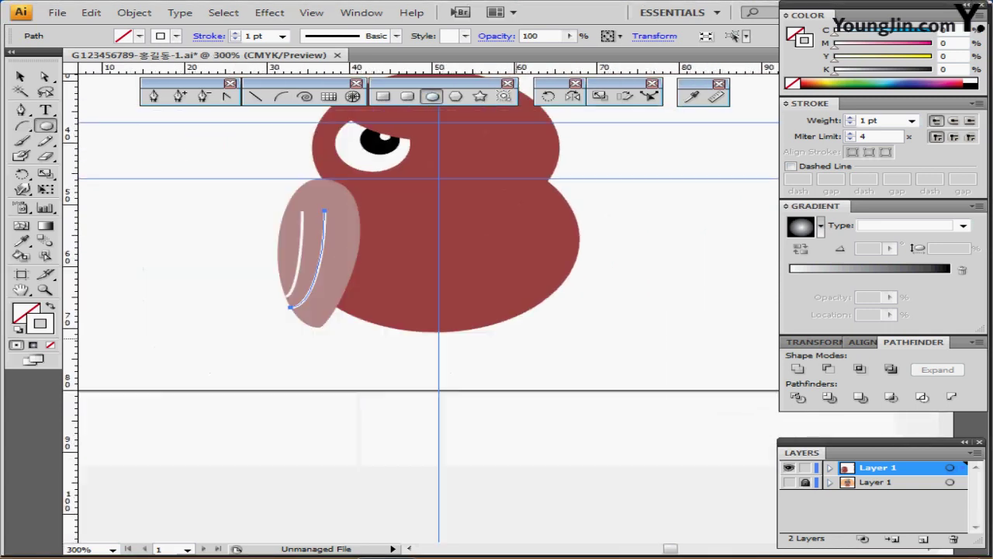
left_click_drag(554, 339, 392, 379)
key("ctrl+shift+a")
left_click(707, 249, "ctrl")
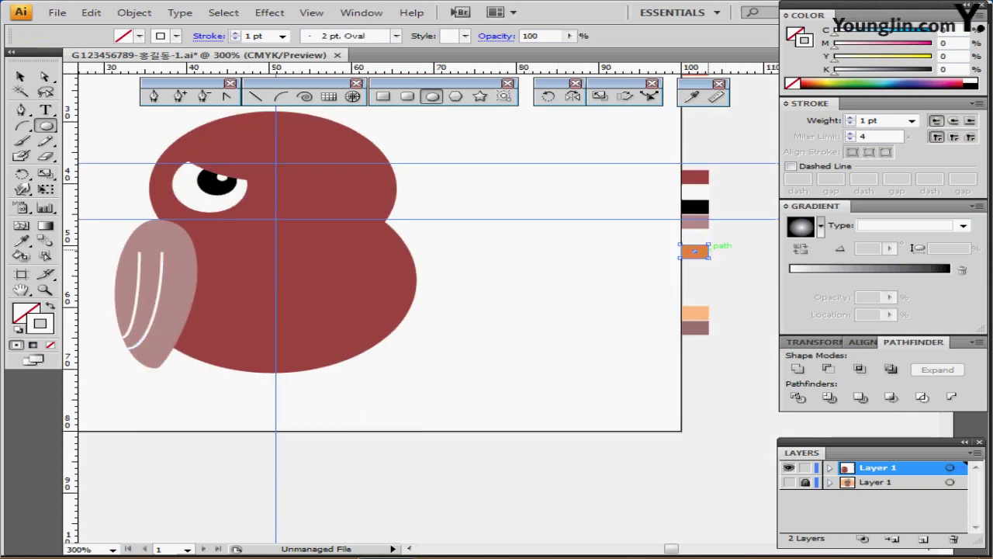
Draw a narrow upright orange ellipse about 2 mm wide and 4 mm tall across the body's lower-left edge as a toe.
key("ctrl+plus")
scroll(419, 310, "left", 2)
scroll(419, 310, "up", 1)
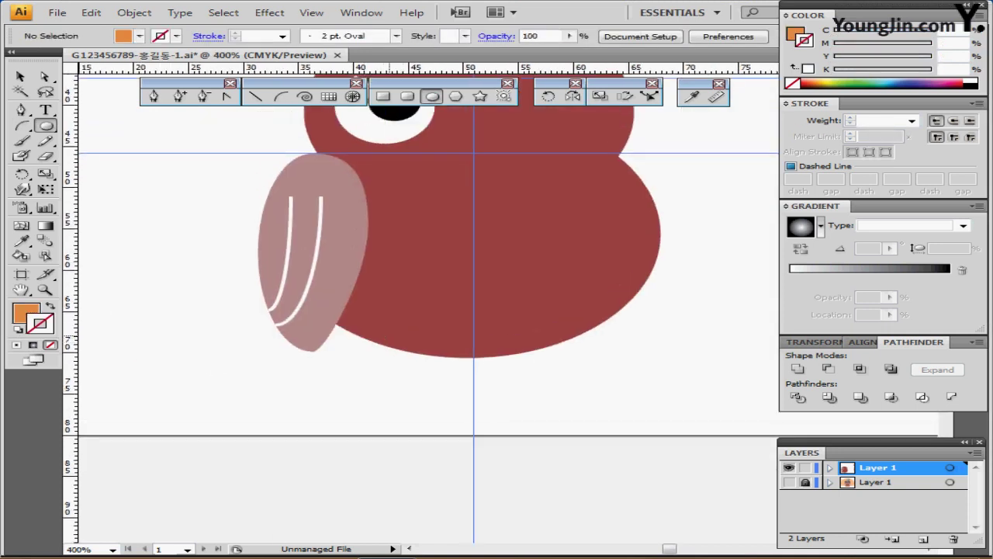
left_click_drag(385, 332, 401, 370)
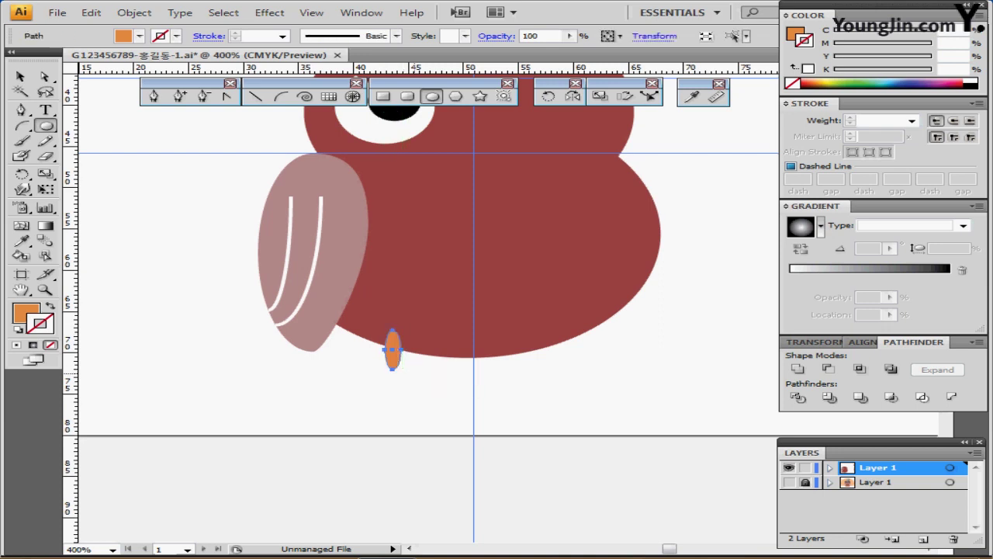
Duplicate the toe ellipse about 1.8 mm to the right and repeat the copy for a row of three toes.
key("ctrl+plus")
left_click_drag(489, 272, 378, 357)
key("Delete")
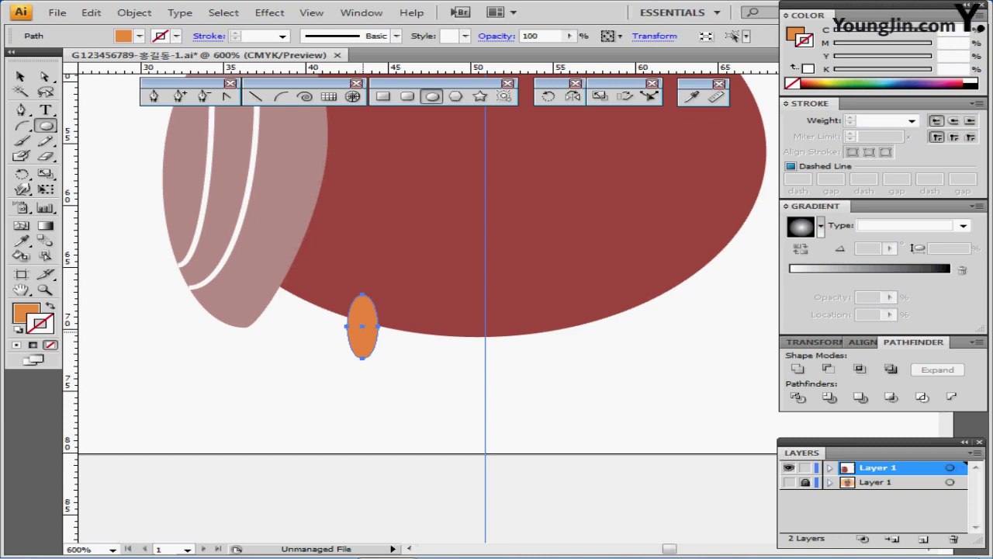
left_click_drag(362, 332, 391, 337)
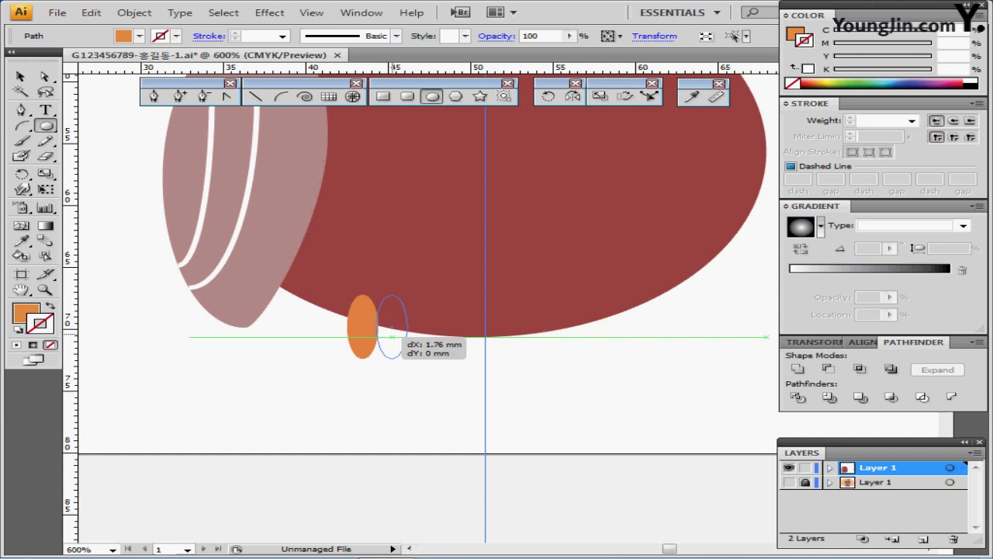
left_click_drag(391, 337, 391, 336)
key("ctrl+d")
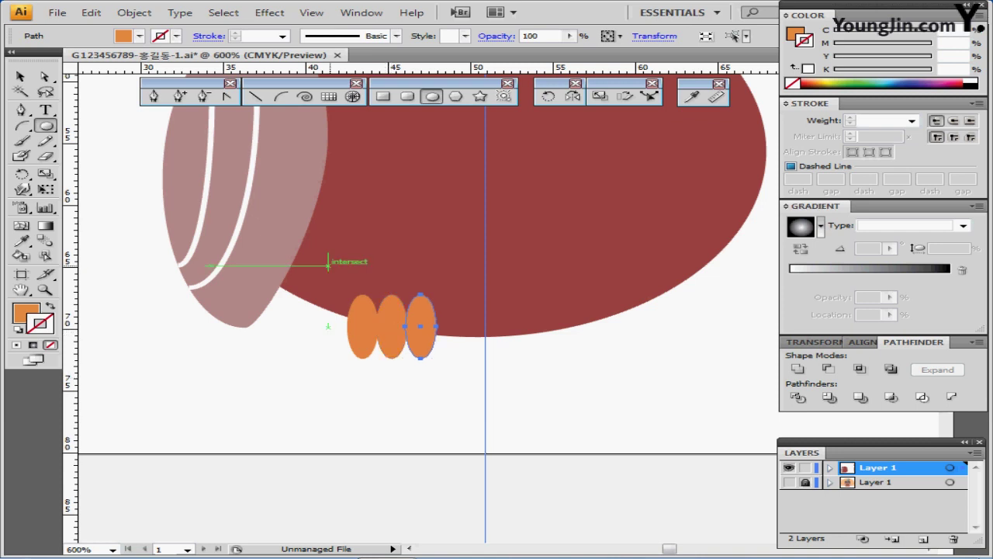
Stretch the middle toe's lower end downward by about 1.6 mm, keeping its top in place, and deselect it.
key("v")
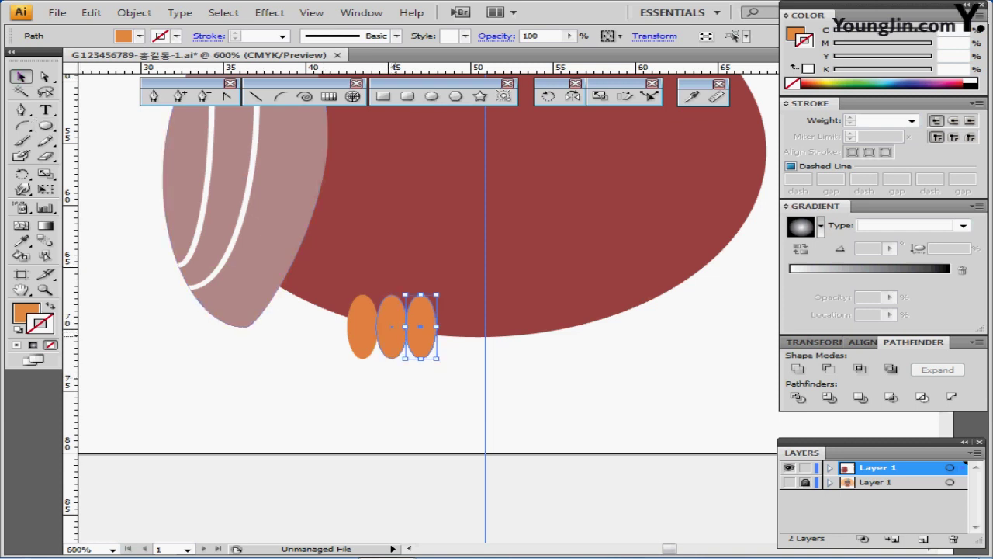
left_click(392, 353)
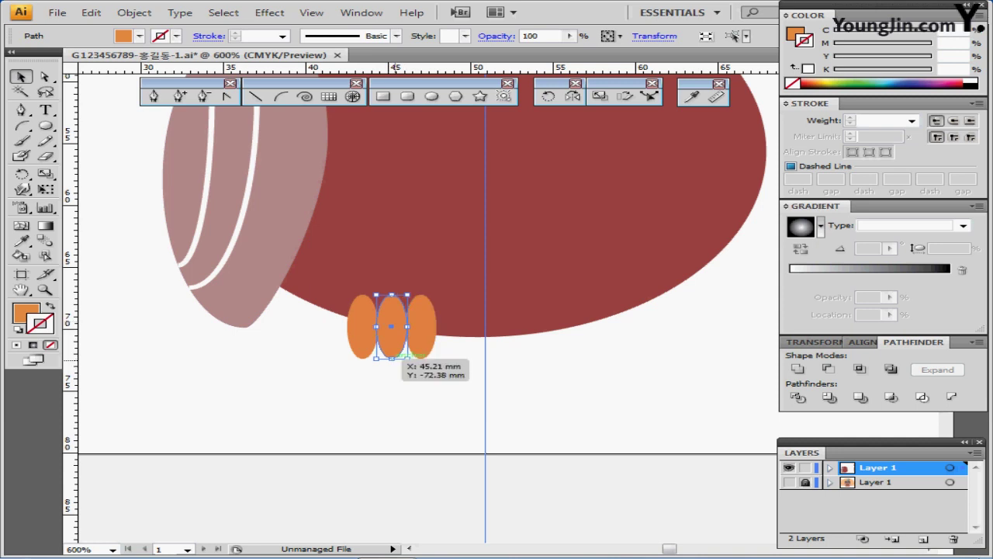
left_click_drag(392, 357, 392, 384)
left_click(445, 394)
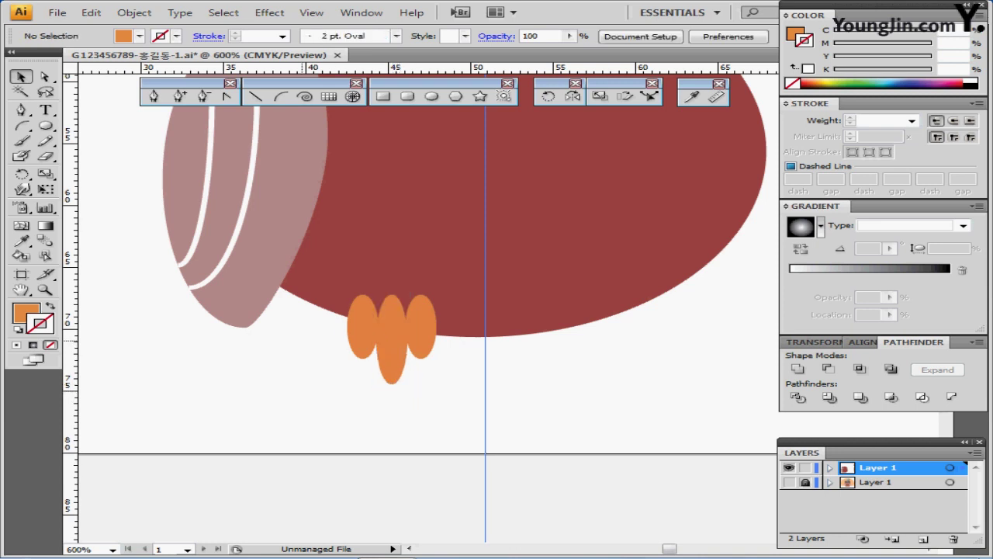
Reflect a copy of the left eye, wing, feather lines and foot across the vertical centre guide, leaving out the head and body ellipses.
scroll(433, 341, "down", 1)
left_click_drag(433, 341, 382, 426)
mouse_move(316, 306)
left_mouse_down()
mouse_move(313, 297)
mouse_move(316, 308)
left_mouse_up()
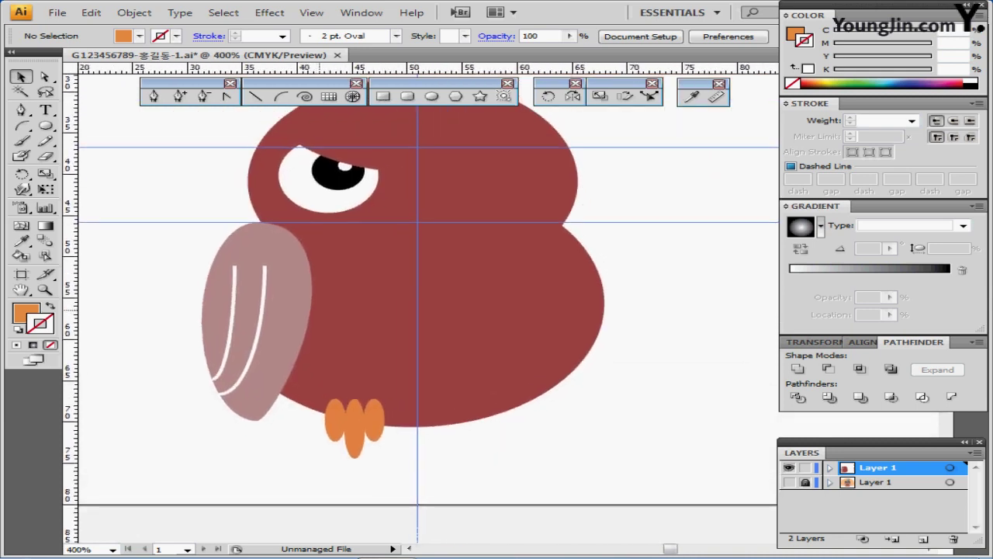
left_click_drag(169, 131, 312, 264)
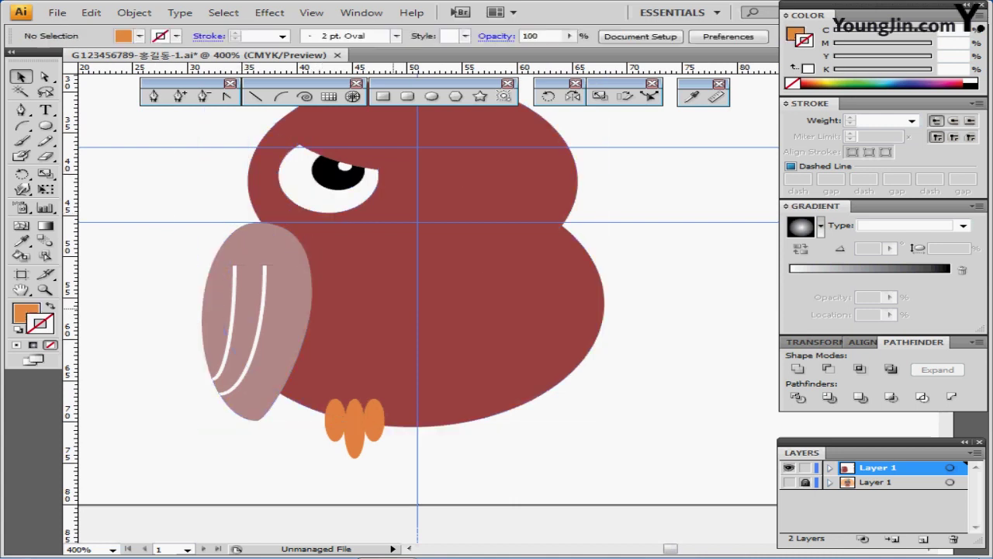
left_click_drag(163, 129, 492, 425)
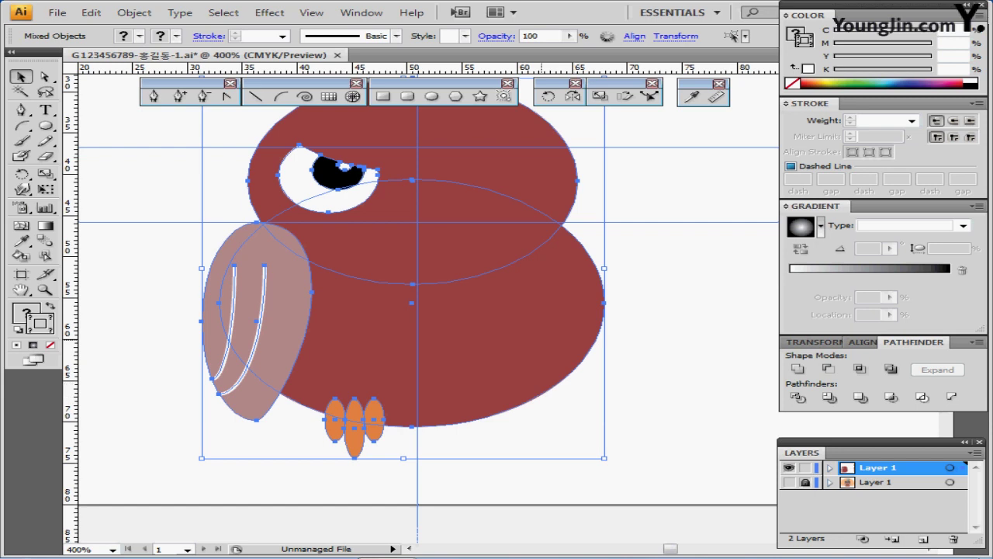
scroll(541, 329, "up", 2)
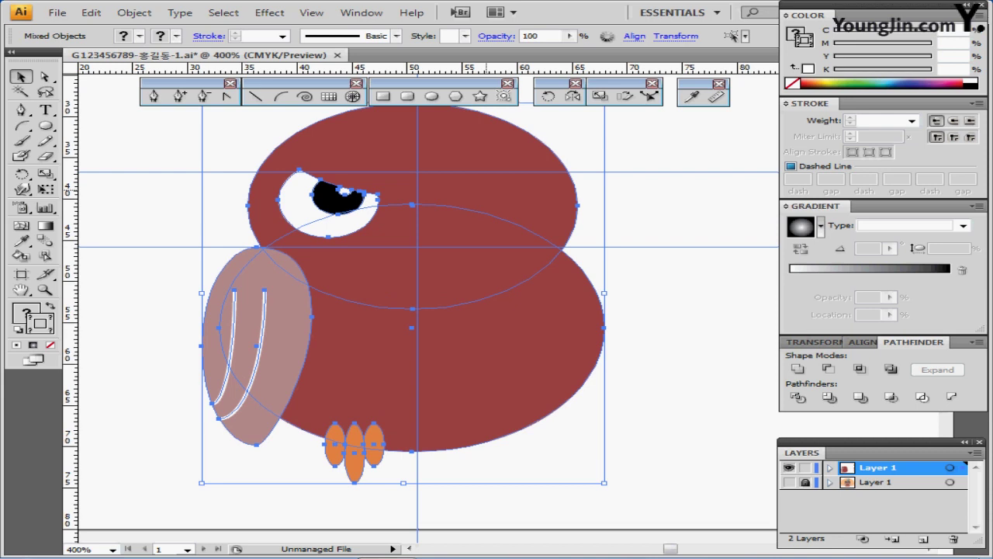
left_click(487, 190, "shift")
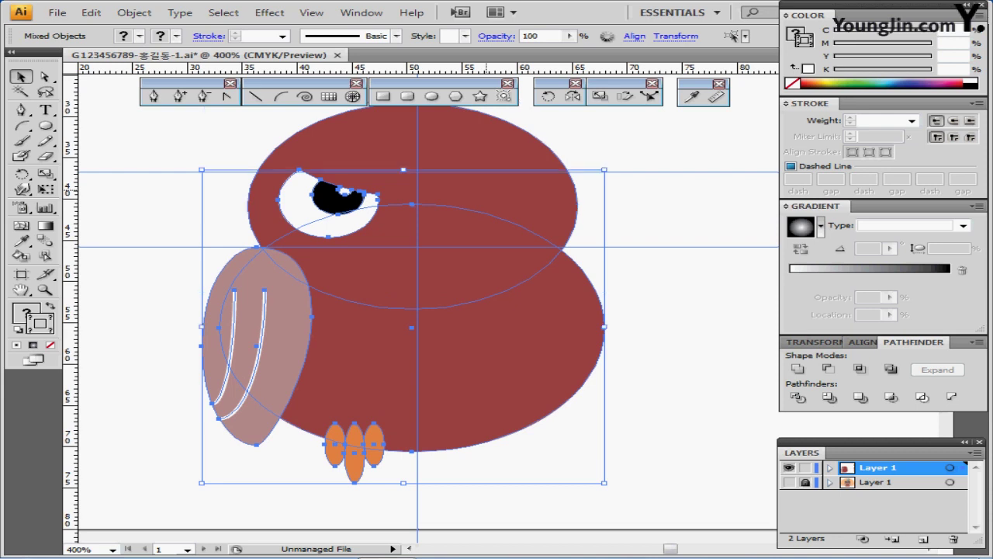
left_click(523, 340, "shift")
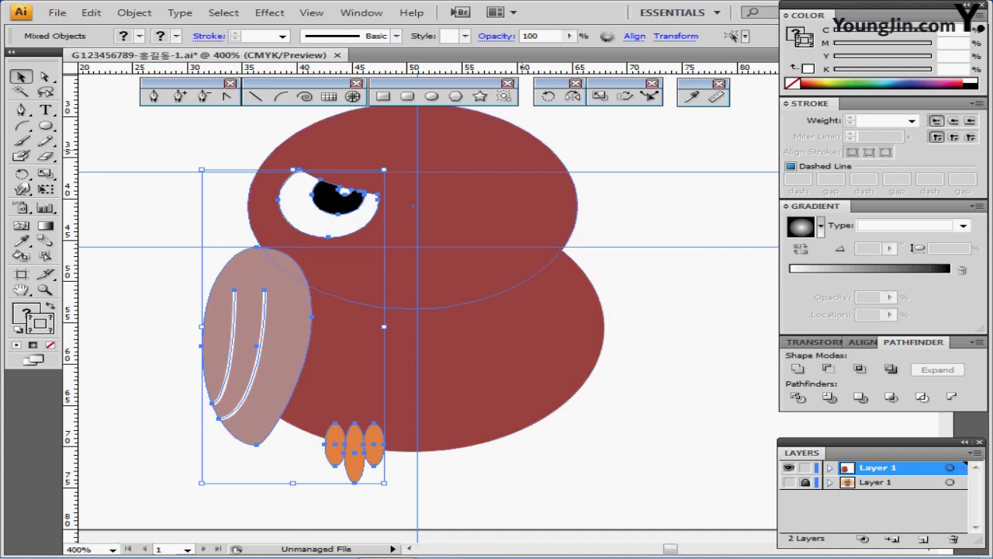
left_click(573, 95)
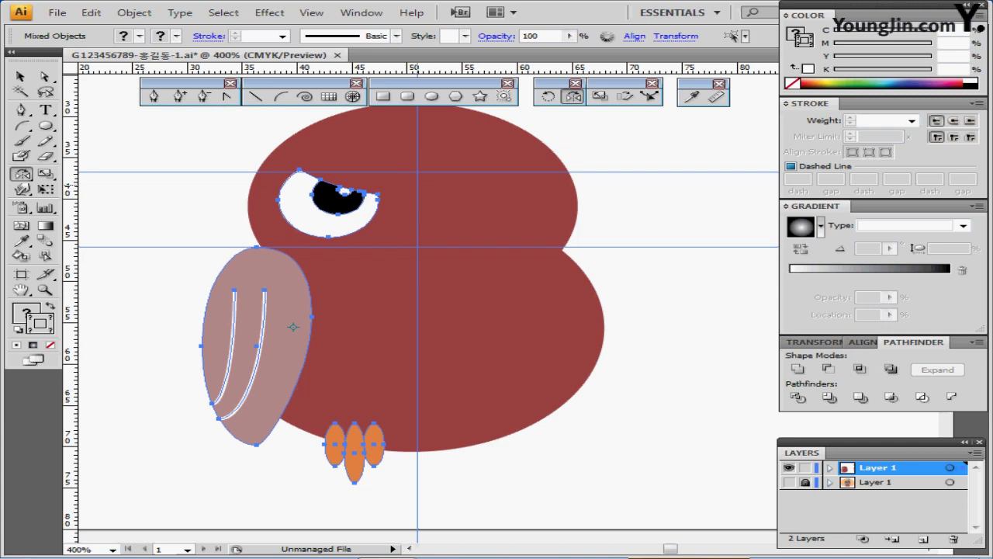
left_click(417, 185, "alt")
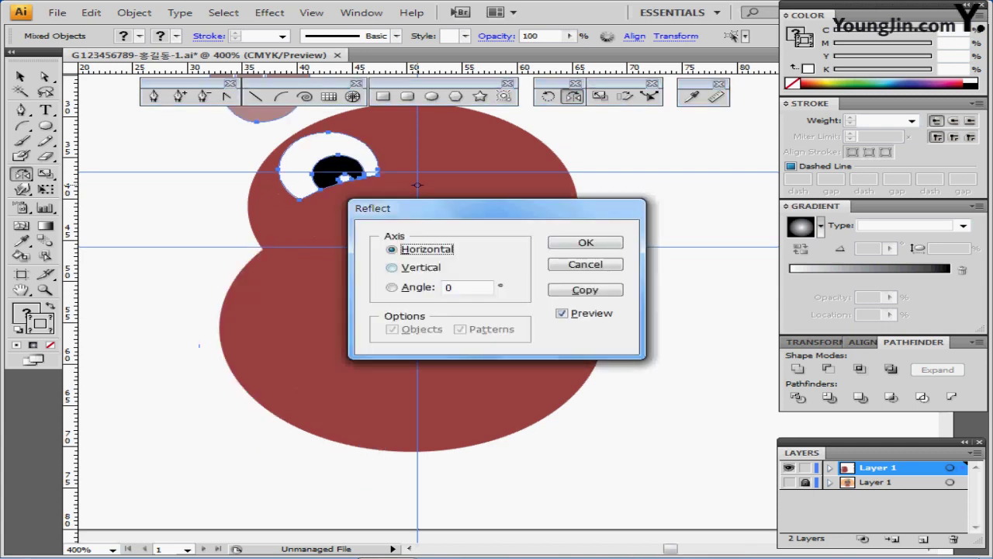
left_click(392, 267)
key("alt+c")
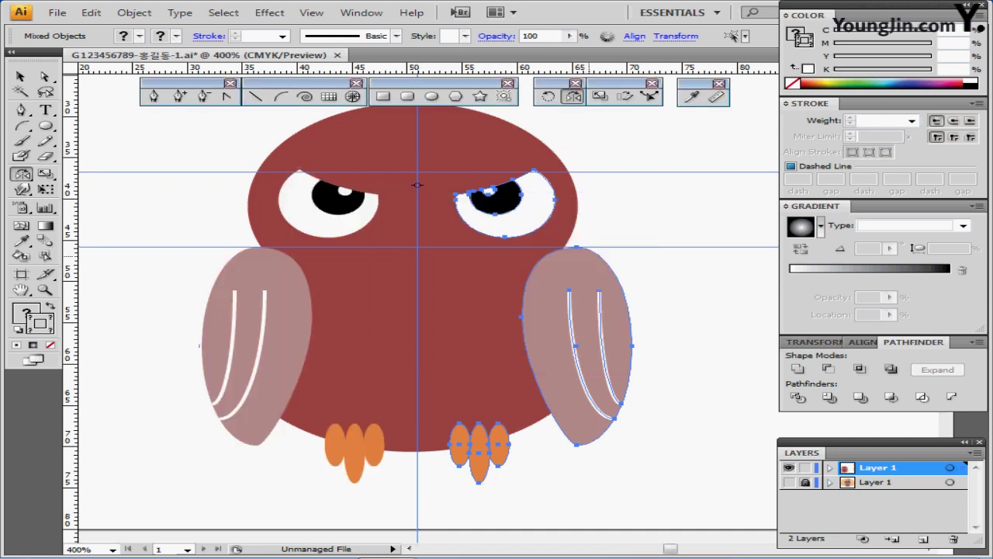
key("ctrl+shift+a")
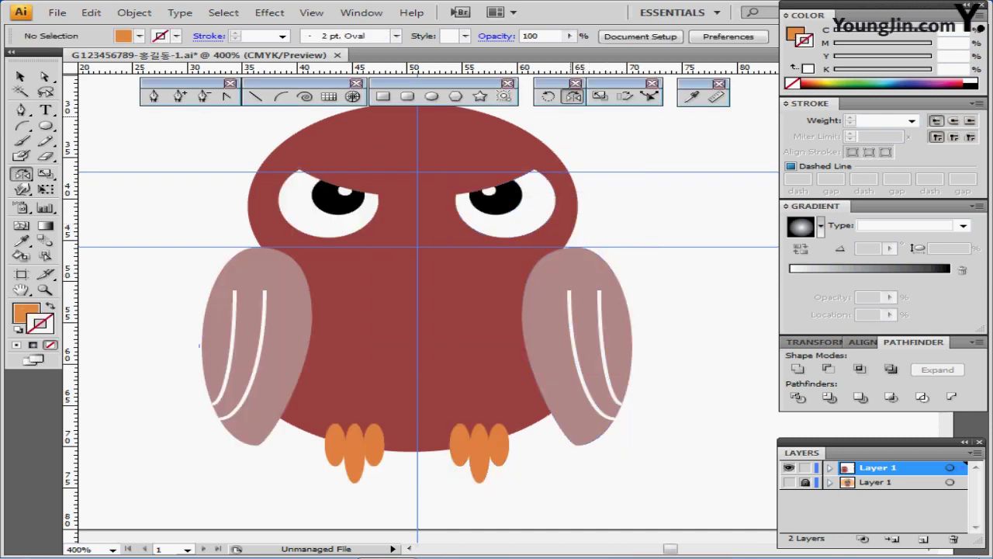
Create a 3-sided polygon with a 2.5 mm radius for the beak and move it onto the centre guide between the eyes.
left_click(456, 96)
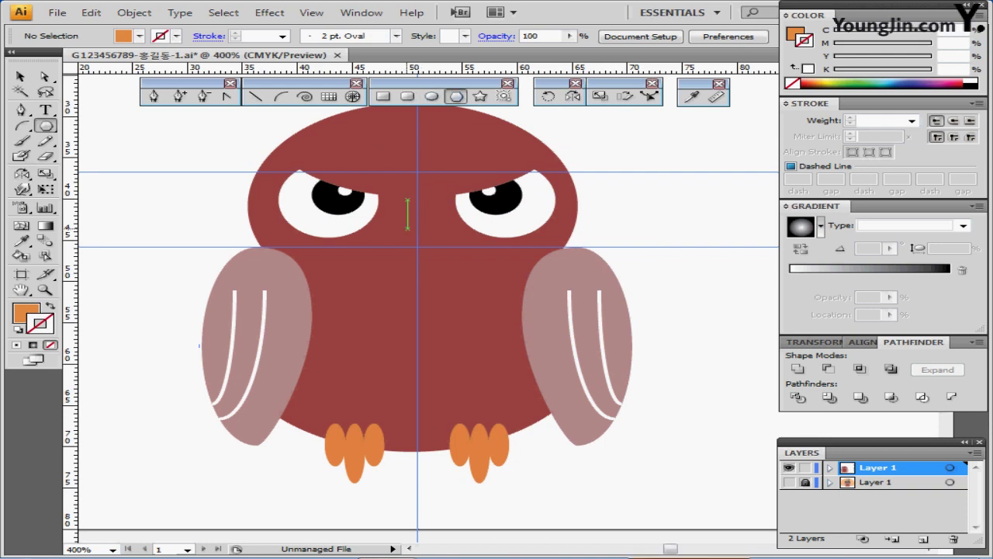
left_click(403, 215)
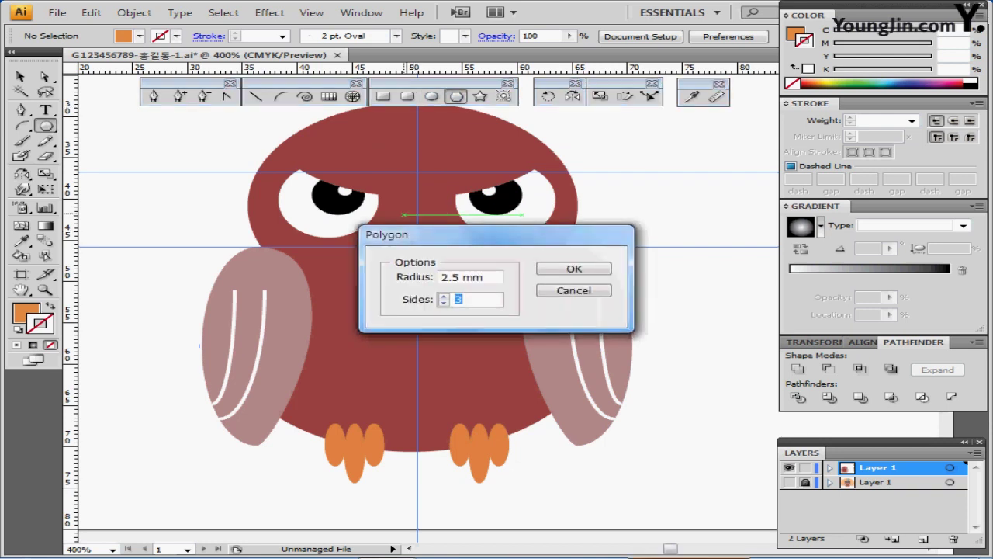
key("Tab")
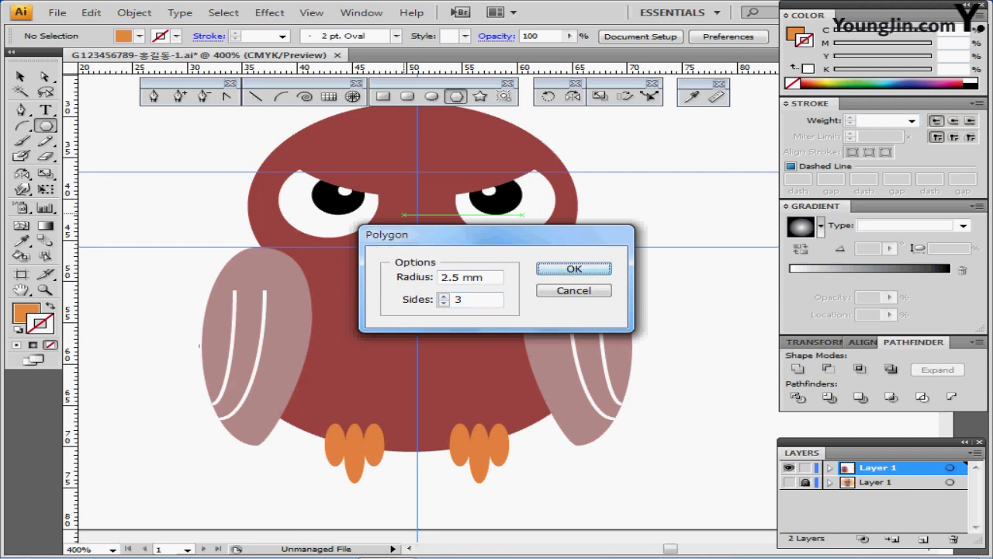
key("Return")
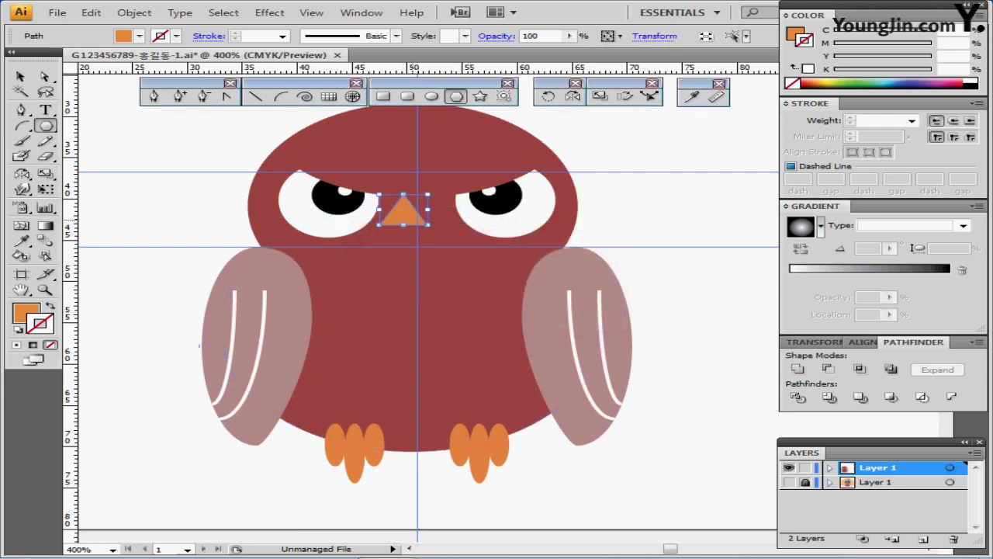
left_click_drag(417, 212, 428, 227)
Fill the beak triangle with the light orange sampled from the swatches beside the artboard.
scroll(438, 227, "right", 3)
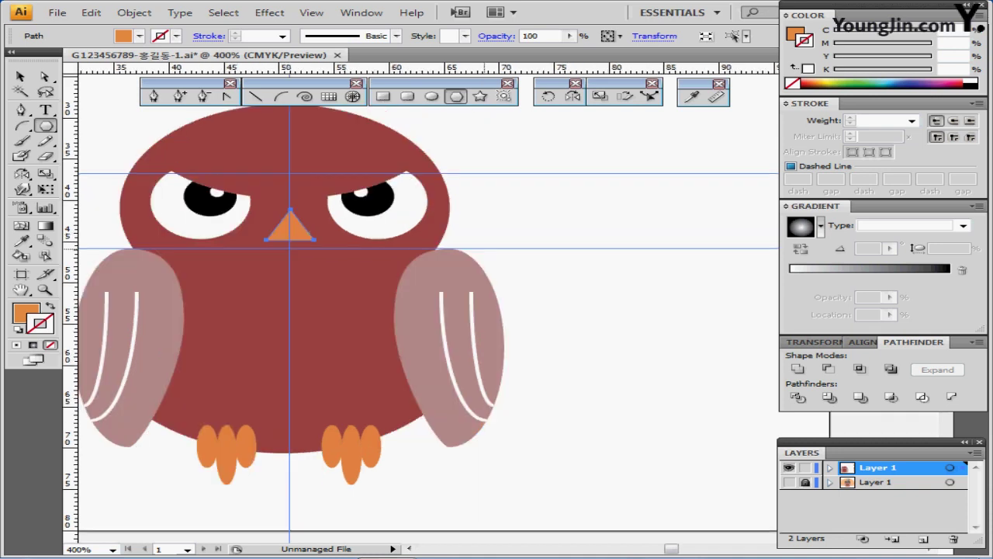
left_click(487, 251, "ctrl+alt")
left_click_drag(760, 328, 605, 272)
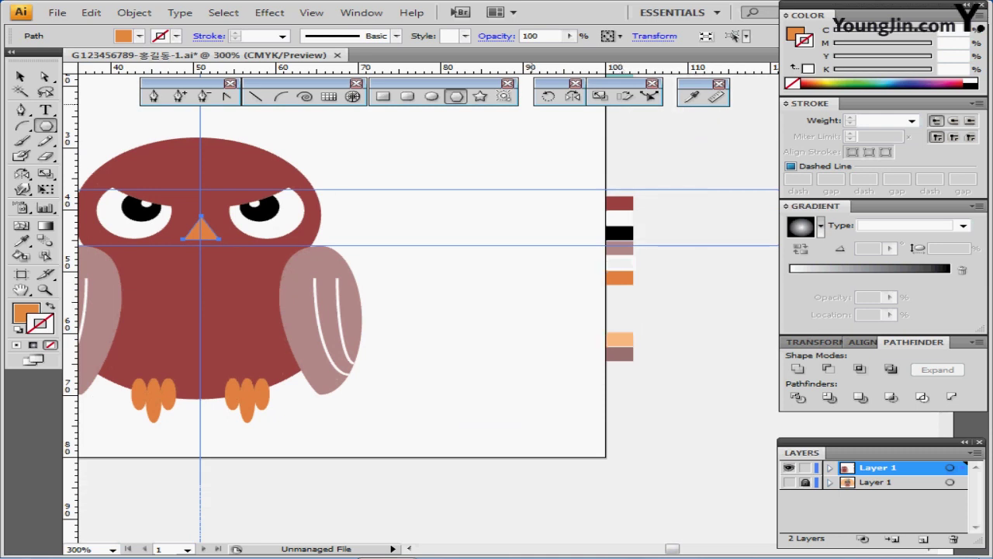
key("i")
left_click(619, 338)
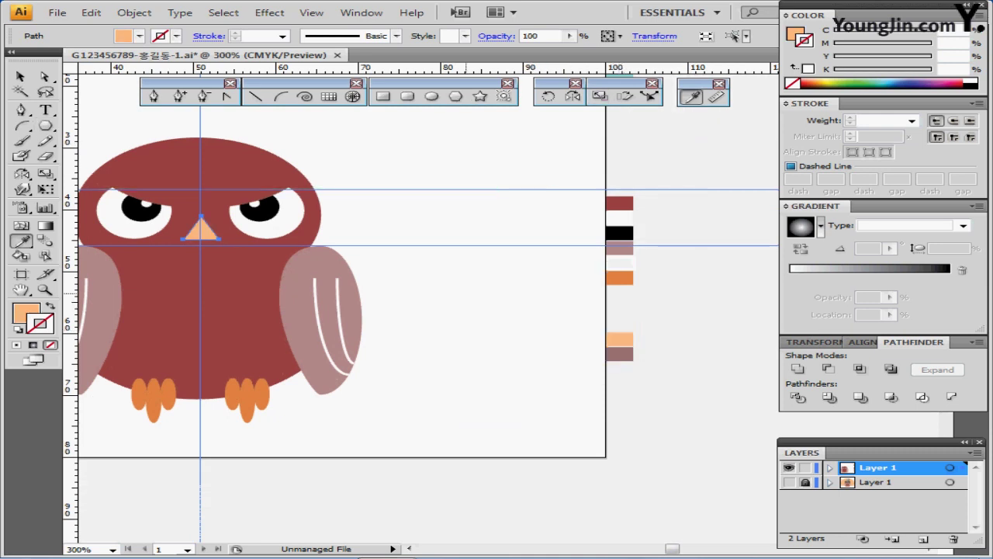
left_click(334, 280, "ctrl")
left_click_drag(431, 268, 487, 254)
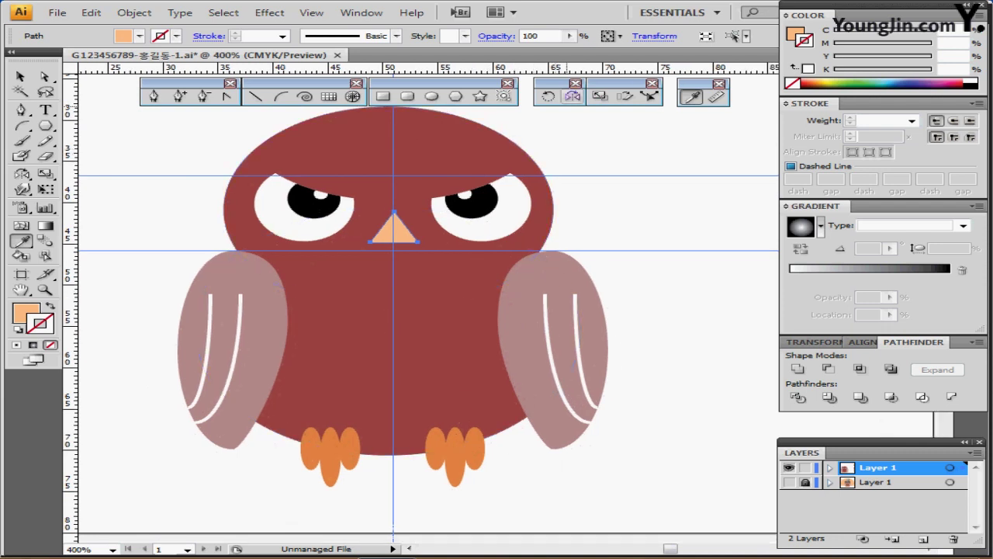
Reflect the beak triangle across the horizontal axis so it points down, and nudge it slightly lower, centred on the guide.
left_click(572, 96)
left_click(395, 226, "alt")
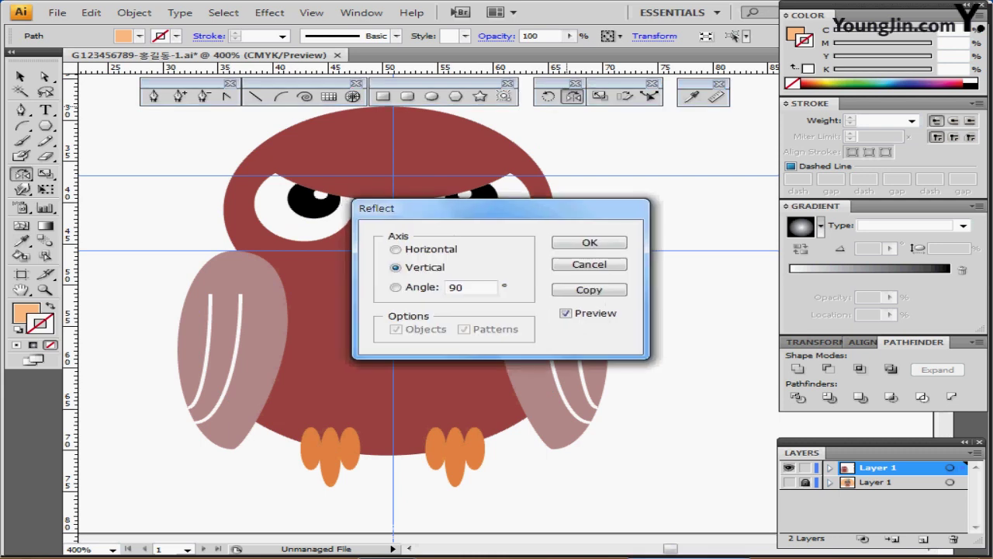
left_click(501, 178)
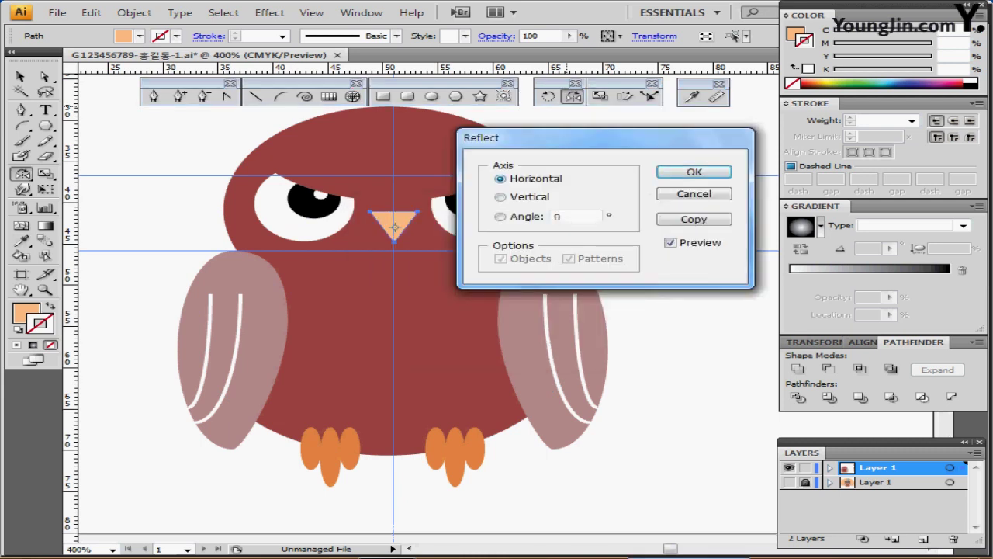
key("Return")
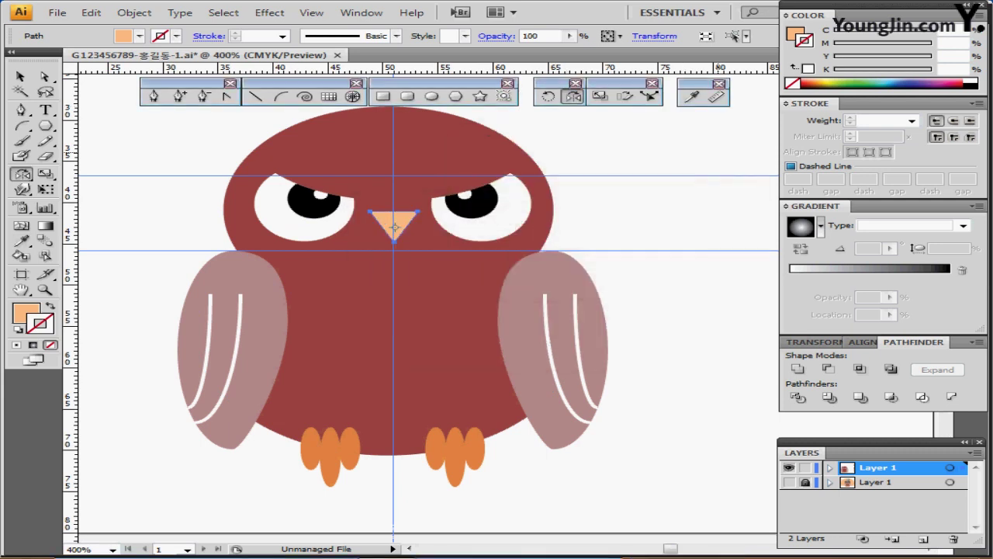
key("Down")
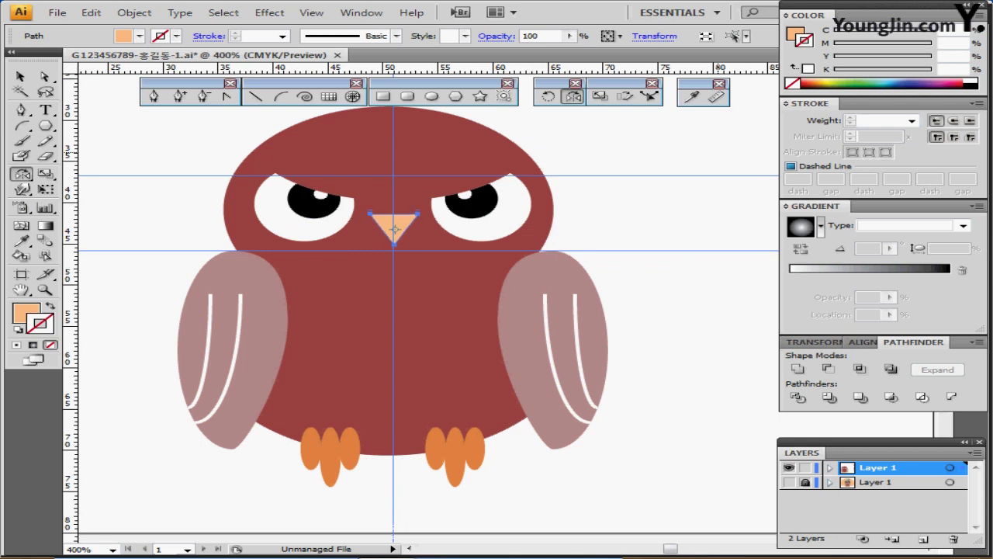
left_click_drag(394, 230, 394, 230)
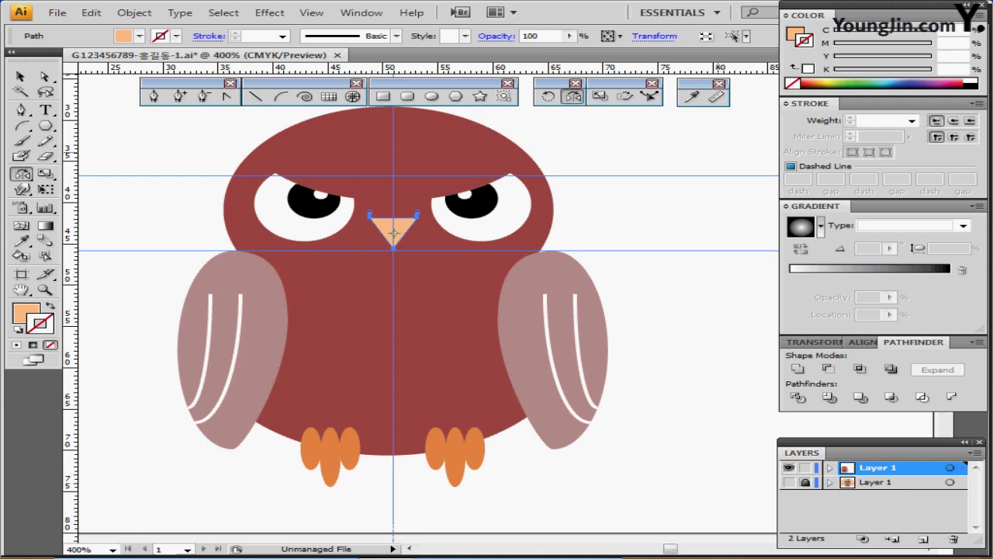
Draw an open three-point V-shaped path with the Pen tool on the owl's chest, below the left eye.
key("ctrl")
left_click(673, 156, "ctrl")
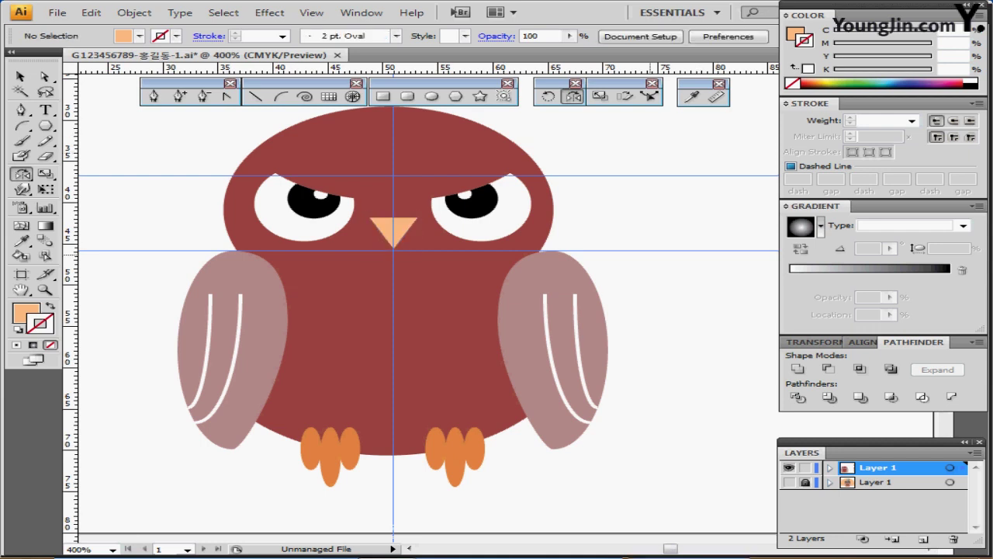
left_click_drag(651, 258, 628, 187)
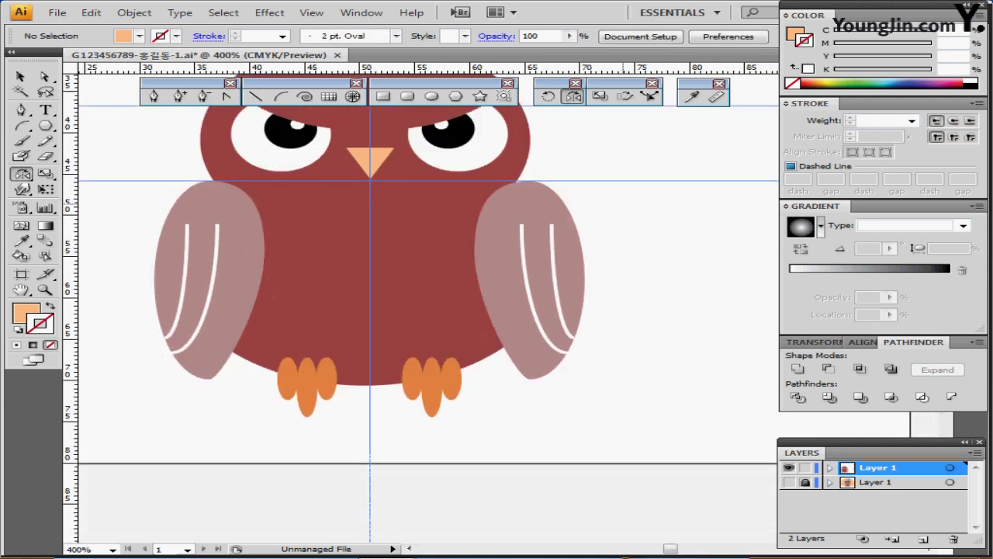
left_click(154, 96)
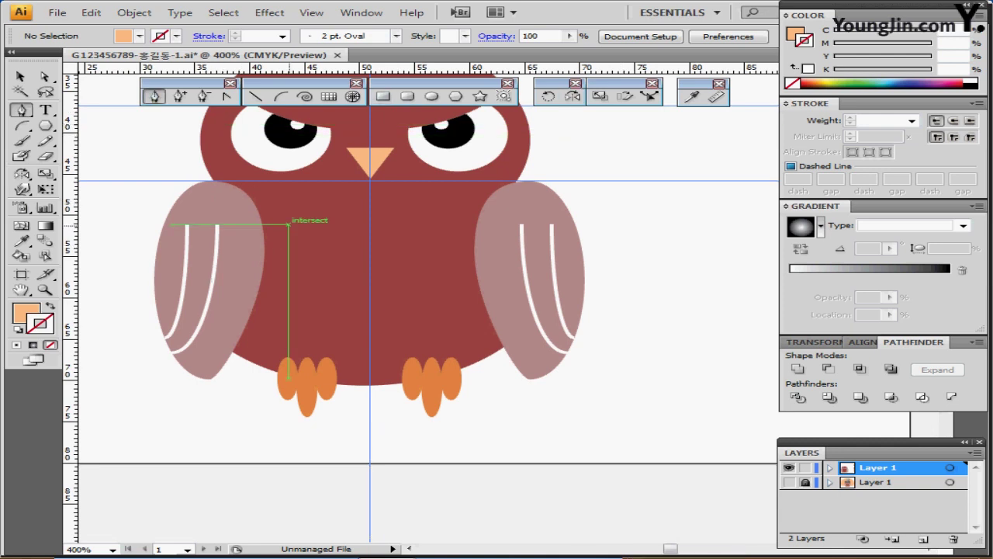
left_click(289, 225)
left_click_drag(307, 240, 315, 243)
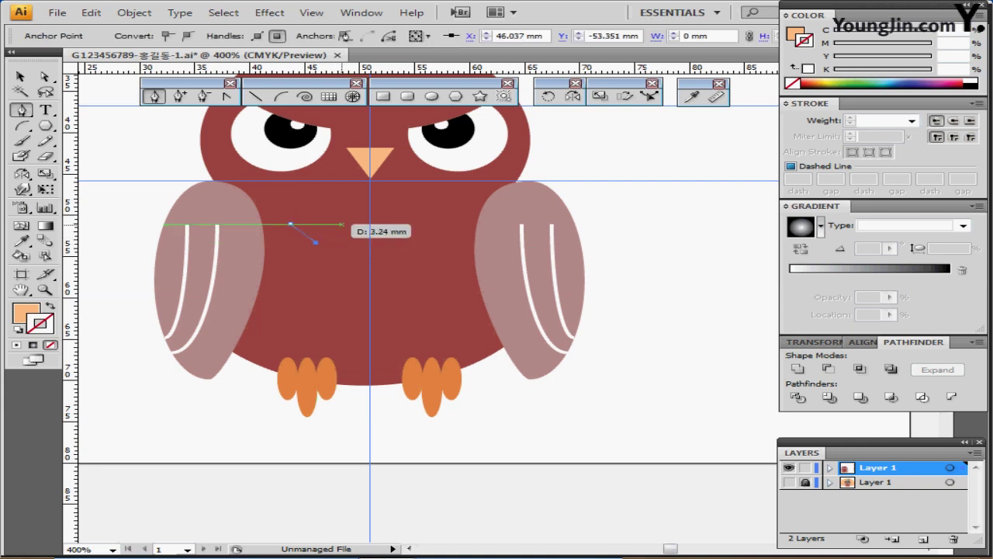
left_click(339, 225)
Swap the V path's fill and stroke, and set the stroke colour to C 30, M 50, Y 40, K 20.
left_click(50, 308)
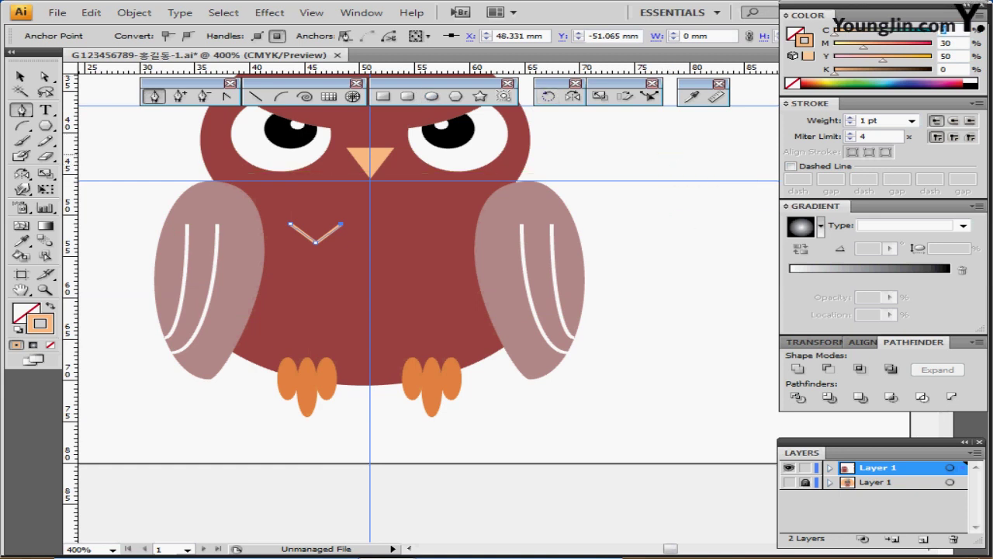
type("30")
key("Tab")
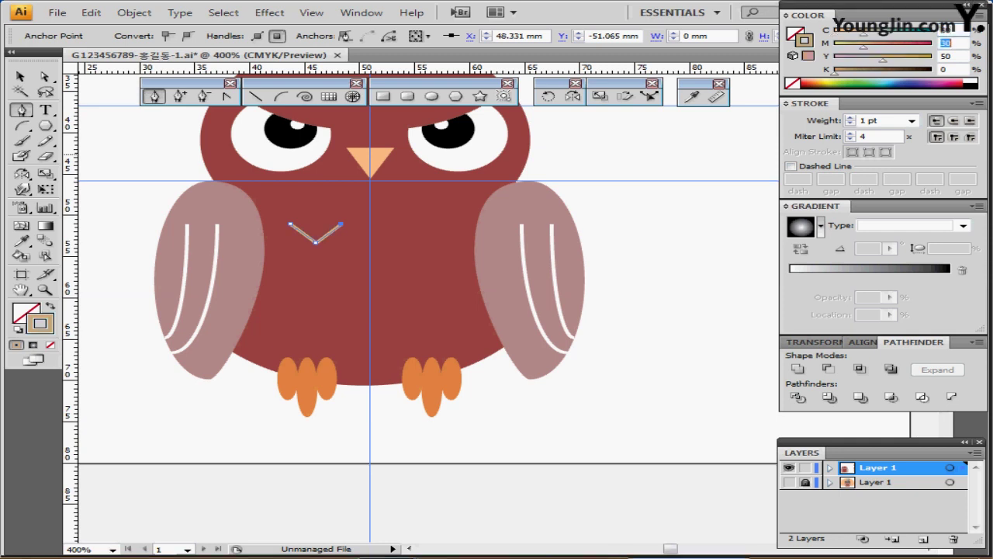
type("50")
key("Tab")
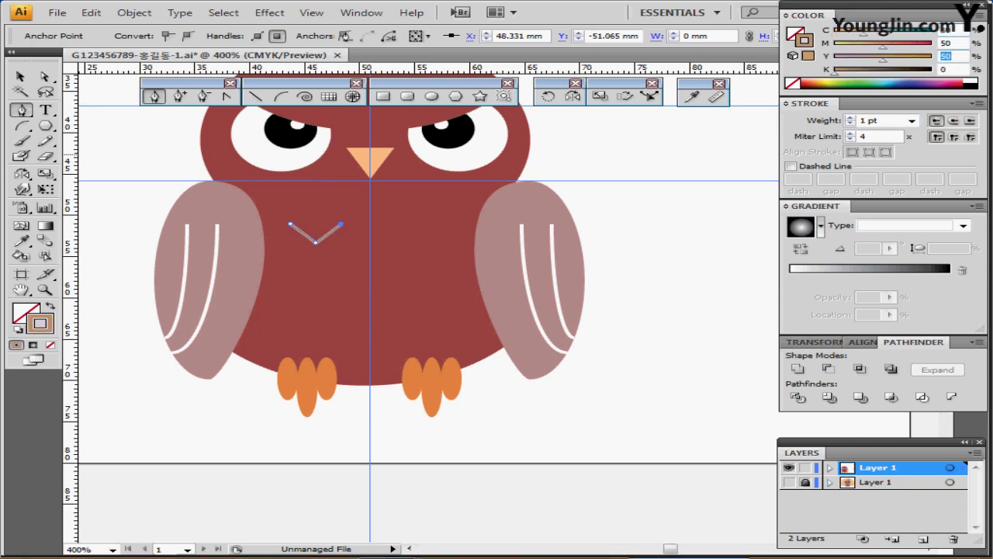
type("40")
key("Tab")
type("20")
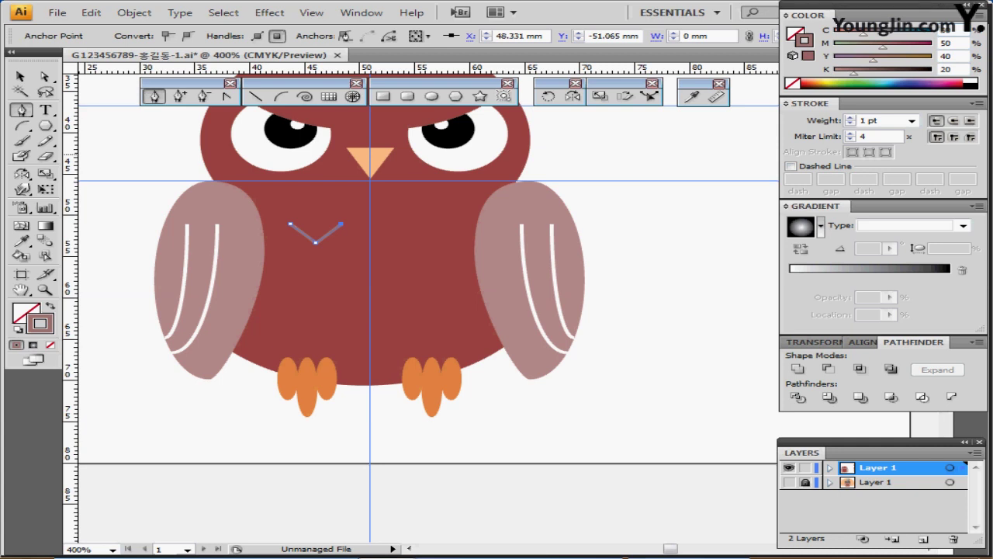
Set the V path's stroke weight to 4 pt with round caps and round joins.
left_click(849, 117)
left_click(850, 118)
left_click(849, 118)
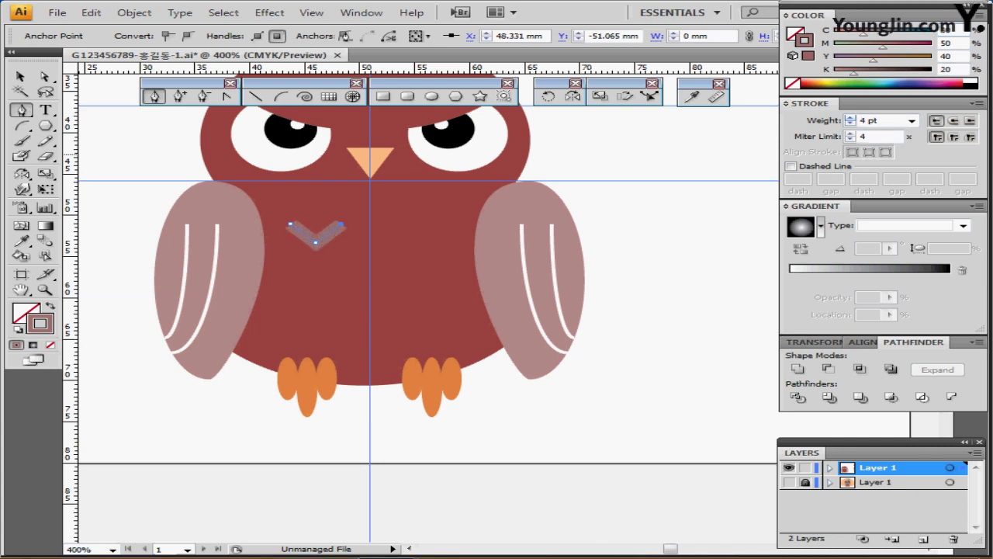
left_click(953, 120)
left_click(954, 138)
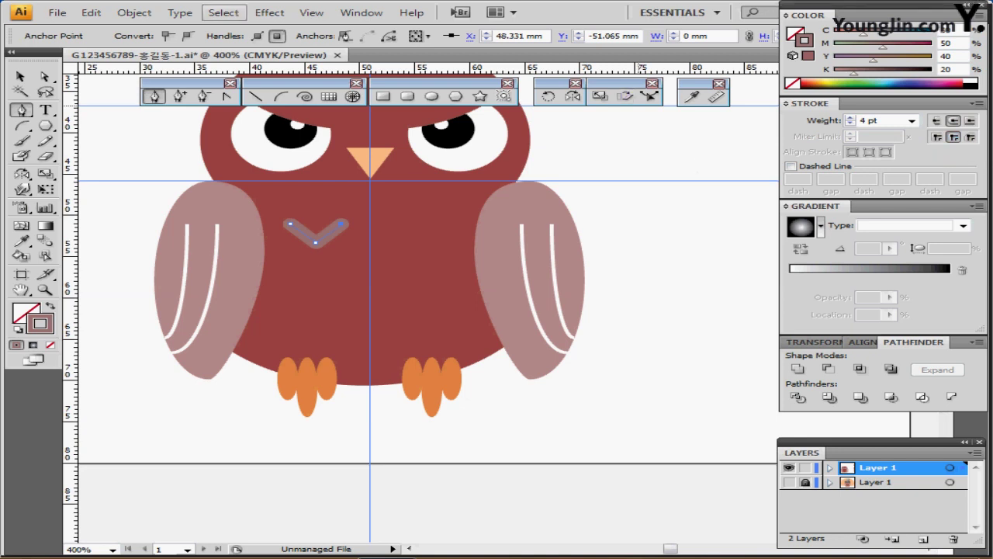
Convert the V path's stroke into a filled shape with Outline Stroke.
left_click(135, 13)
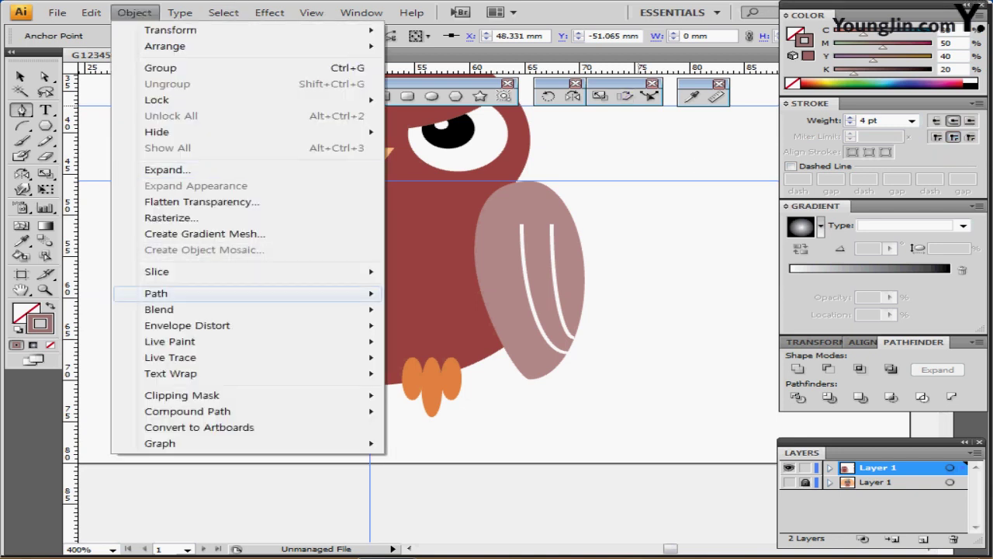
mouse_move(194, 293)
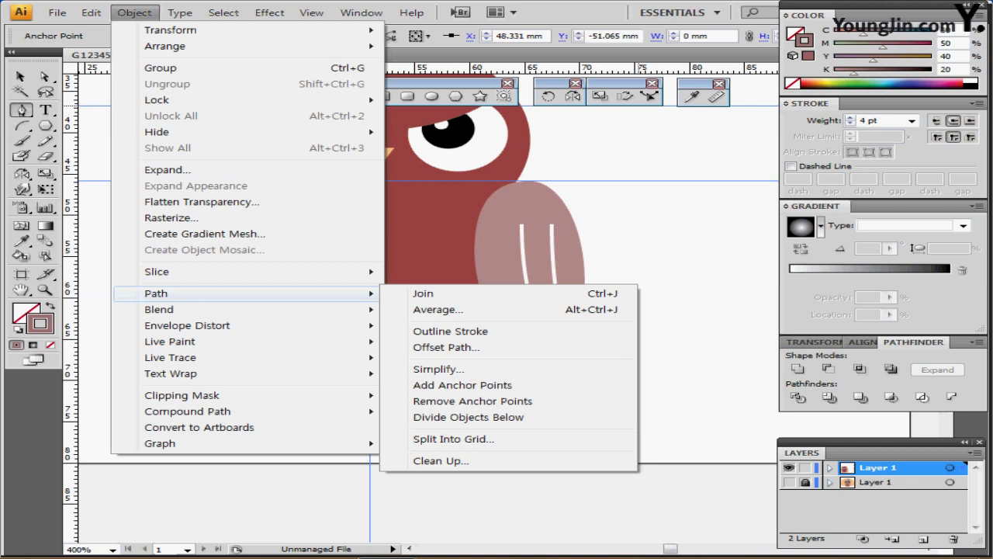
left_click(450, 330)
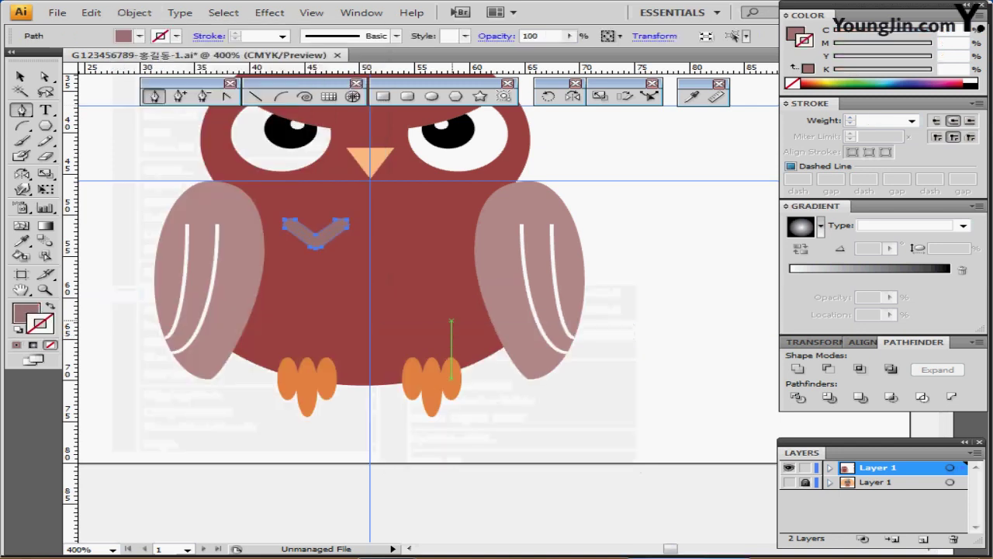
Duplicate the chevron twice to the right at equal spacing, and scale the row of three down slightly, centred on the vertical guide.
key("v")
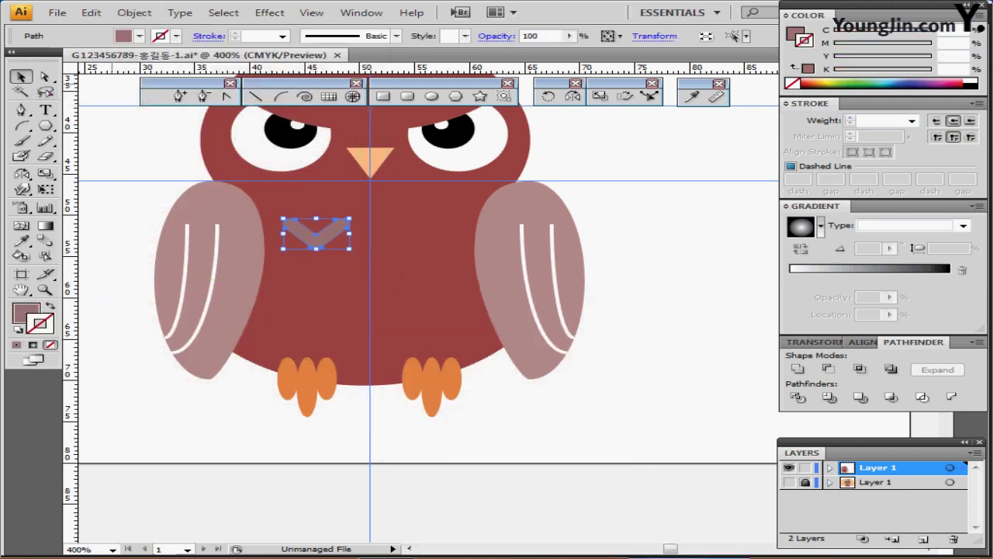
left_click_drag(318, 228, 390, 230)
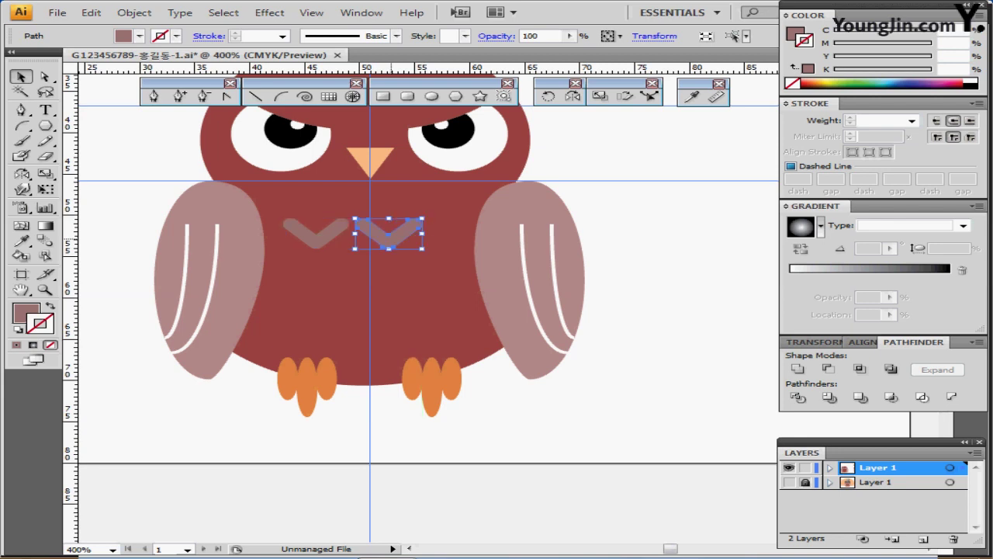
key("ctrl+d")
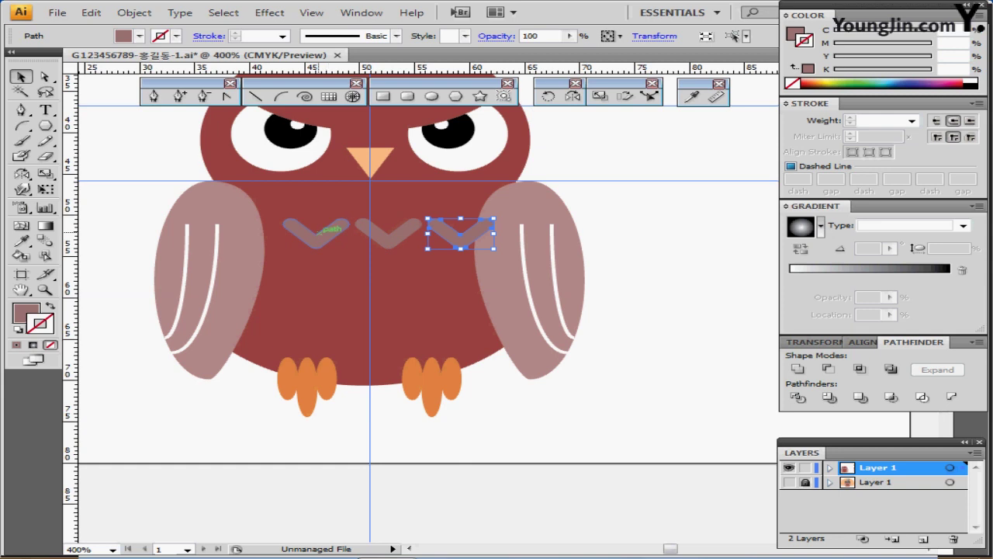
key("ctrl+a")
left_click_drag(470, 245, 443, 232)
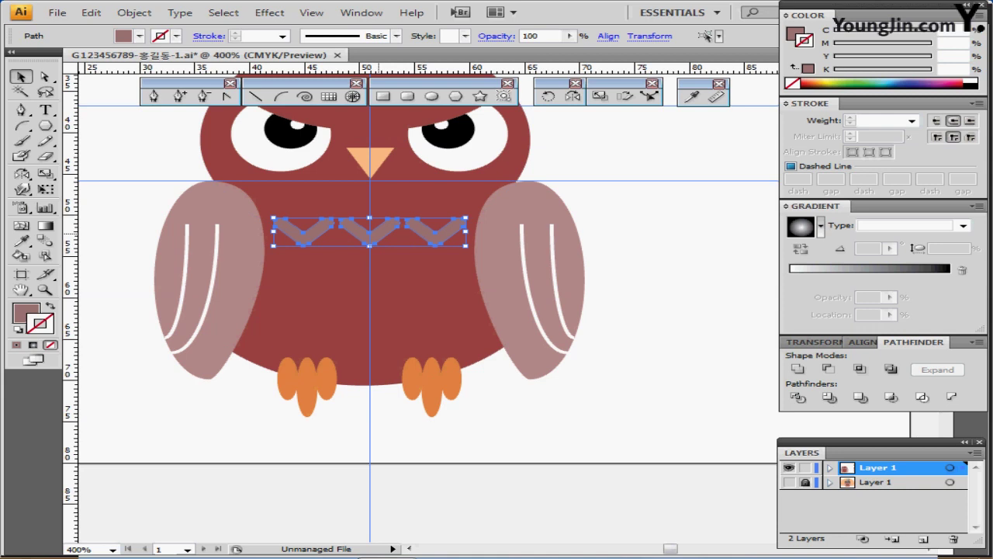
Copy the row of three chevrons straight down to form a second row on the chest.
left_click_drag(369, 233, 370, 277)
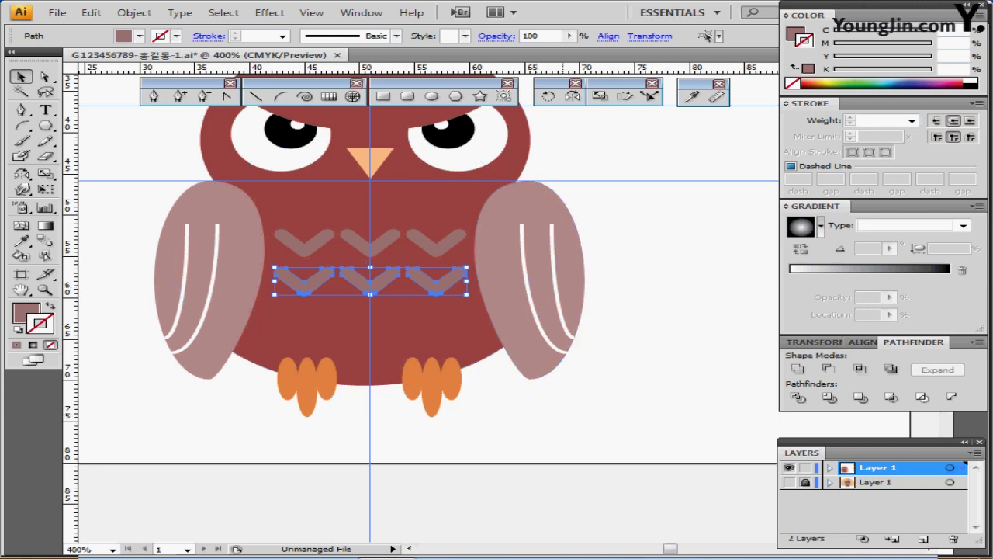
key("ctrl+shift+b")
key("ctrl+minus")
left_click_drag(483, 275, 511, 281)
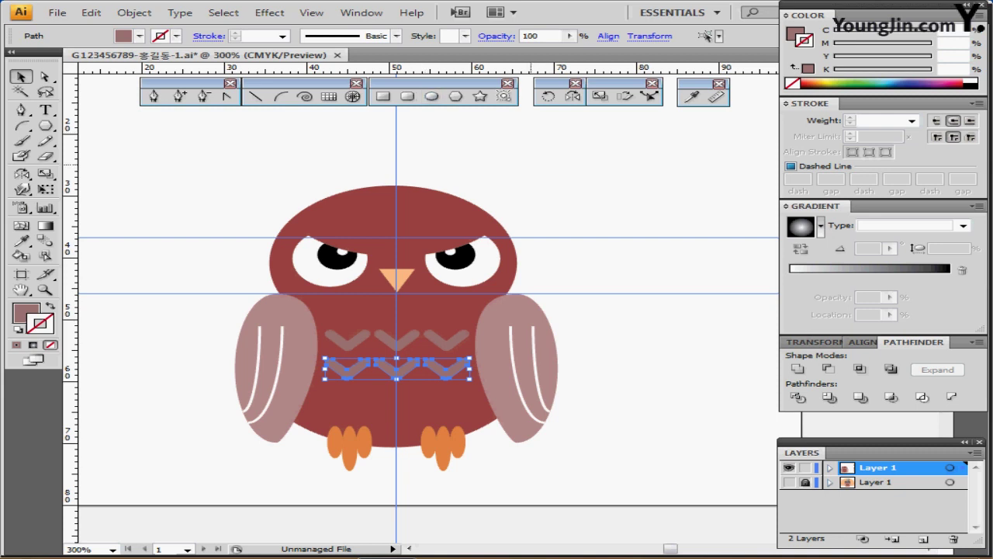
Deselect the chevrons and pick up the teal fill from the swatches beside the artboard.
key("ctrl+shift+a")
left_click_drag(703, 175, 593, 244)
left_click(704, 196)
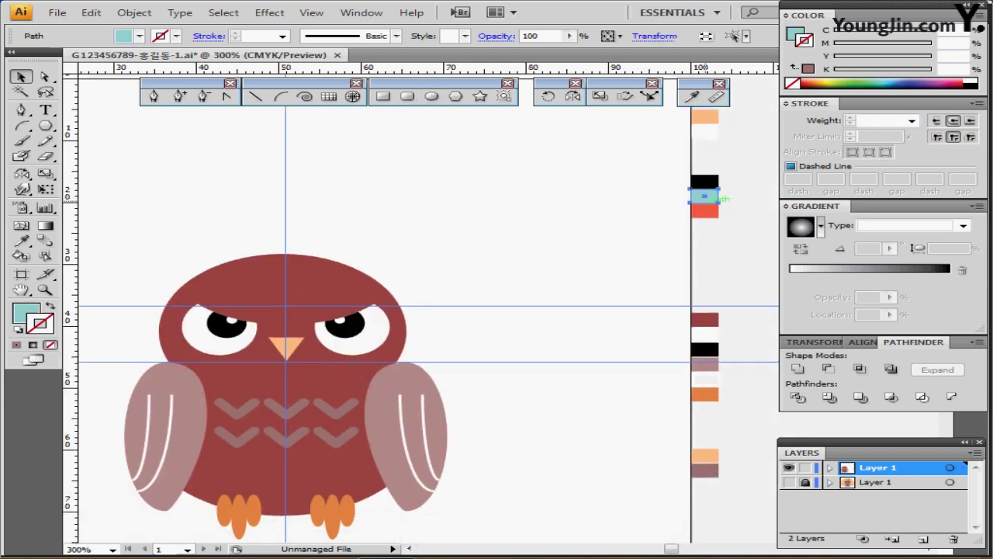
left_click_drag(479, 207, 573, 156)
scroll(419, 302, "right", 2)
Create a 36 × 7.5 mm ellipse for the hat brim, centred on the vertical guide above the owl's head.
left_click(431, 96)
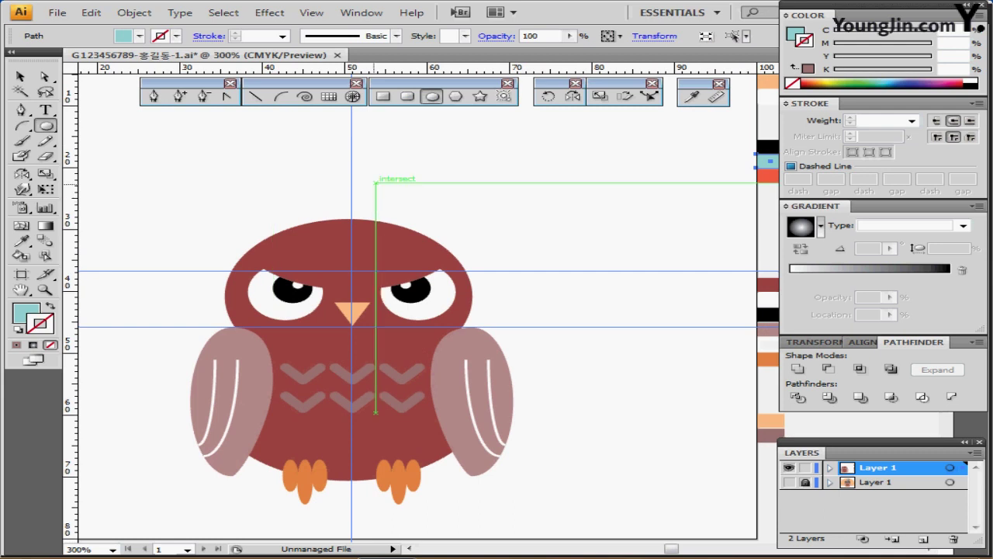
left_click(353, 177)
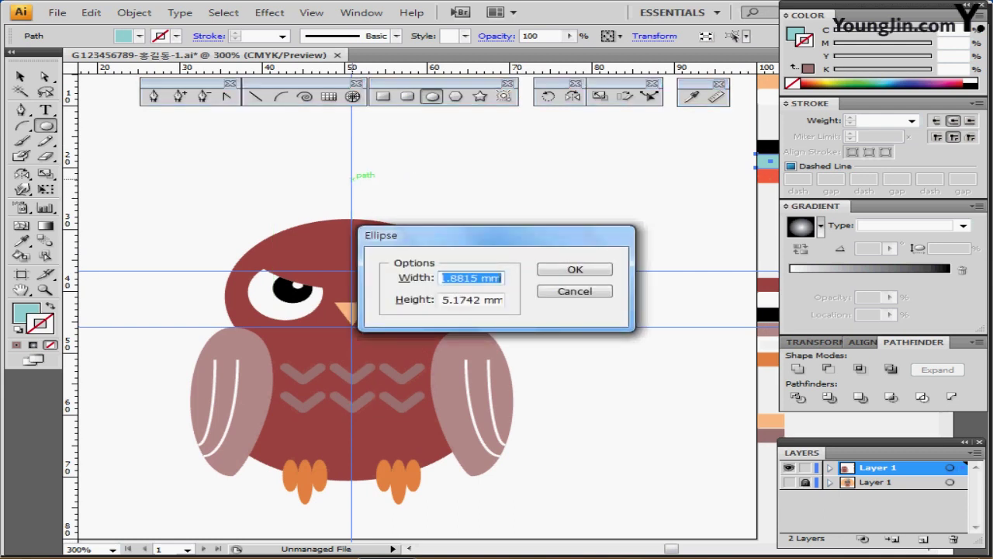
type("36")
key("Tab")
key("shift+Tab")
type("36")
key("Tab")
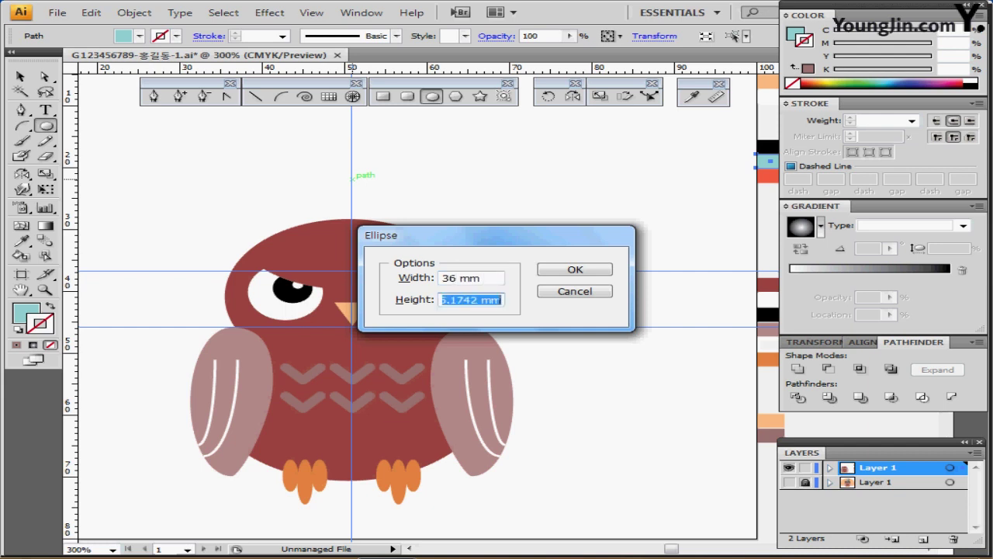
type("7.5")
key("Return")
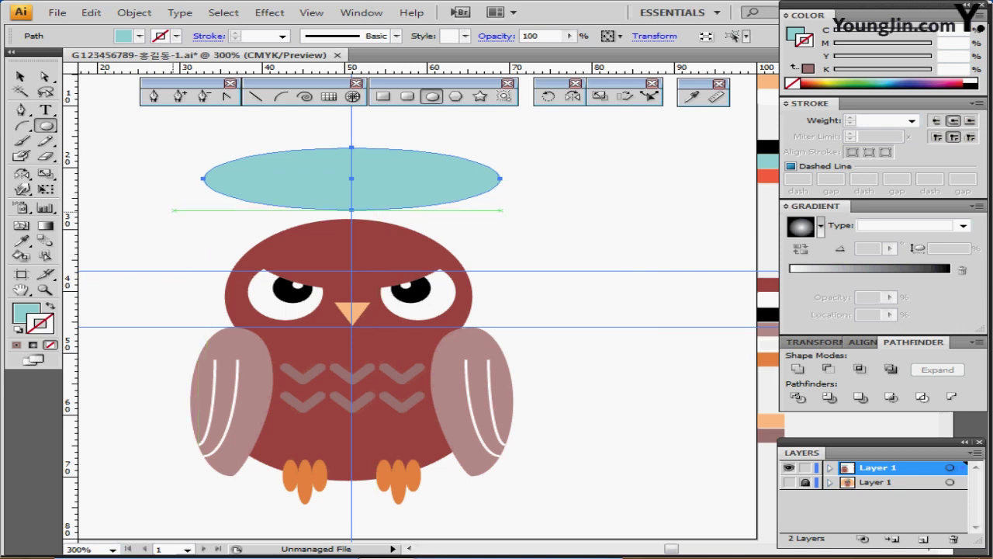
Give the brim ellipse a black stroke and deselect it.
left_click(176, 35)
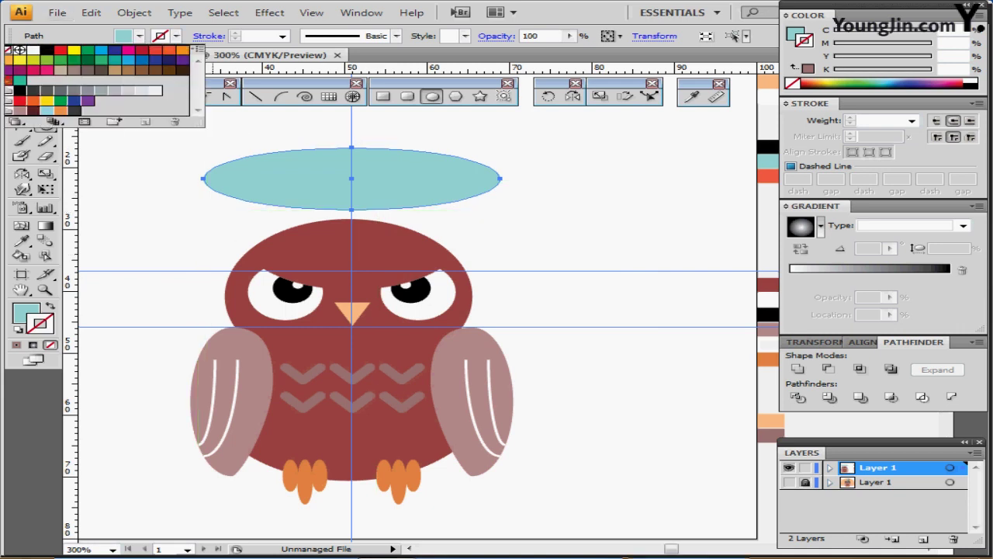
left_click(46, 50)
left_click(484, 219, "ctrl")
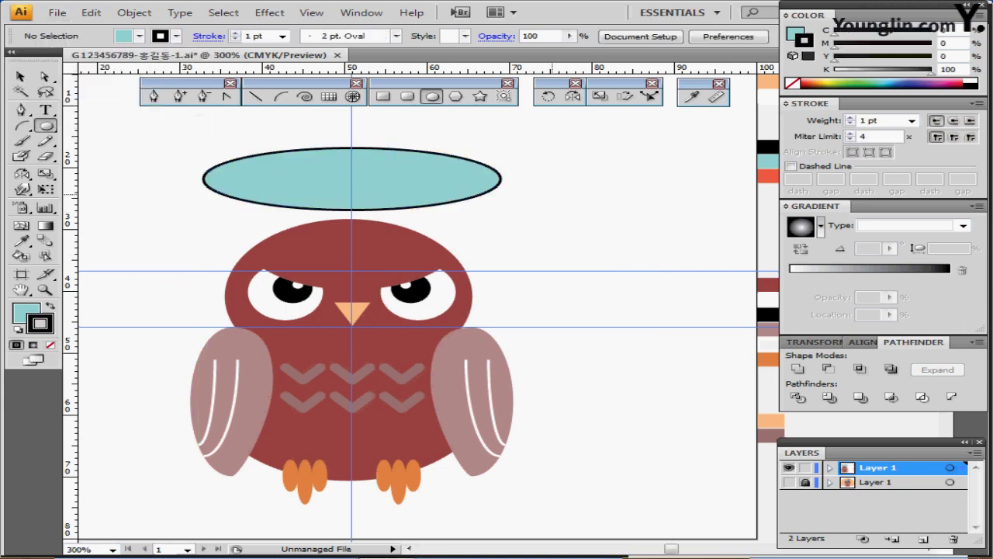
Start the hat's crown with the Pen tool, curving from the brim's upper left edge up over a rounded peak right of the guide.
mouse_move(469, 218)
left_mouse_down()
mouse_move(479, 253)
mouse_move(492, 257)
left_mouse_up()
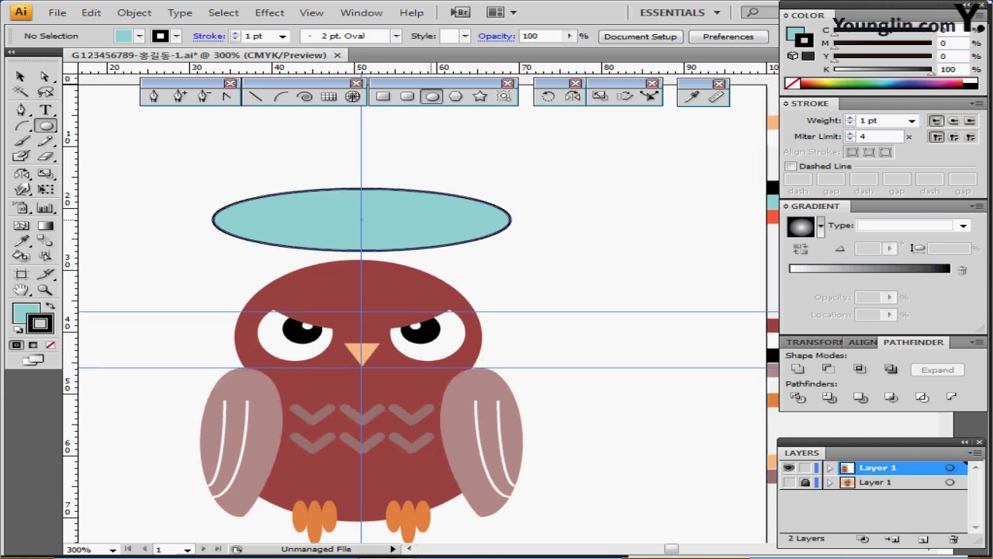
mouse_move(431, 220)
left_mouse_down()
mouse_move(427, 210)
mouse_move(433, 218)
left_mouse_up()
key("ctrl+shift+a")
key("p")
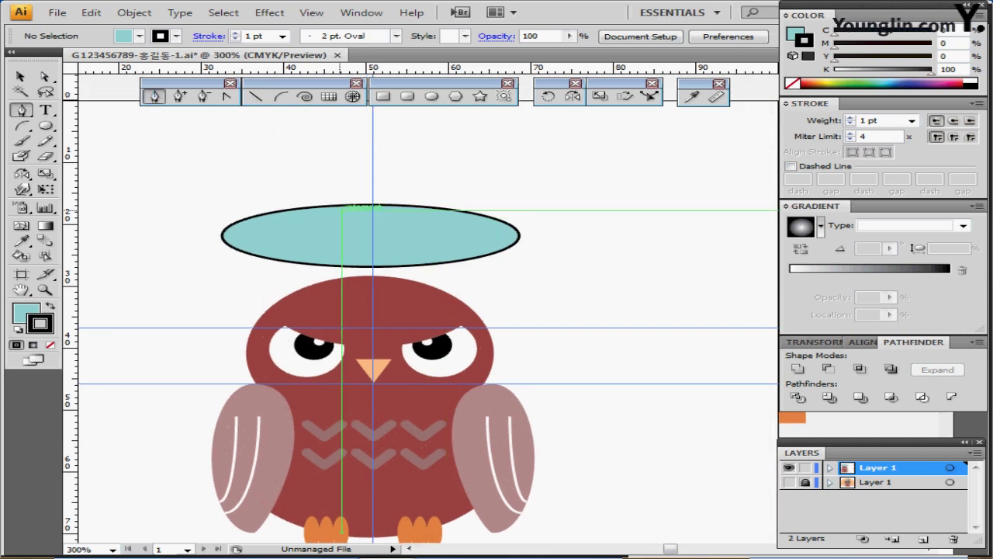
left_click_drag(342, 210, 337, 238)
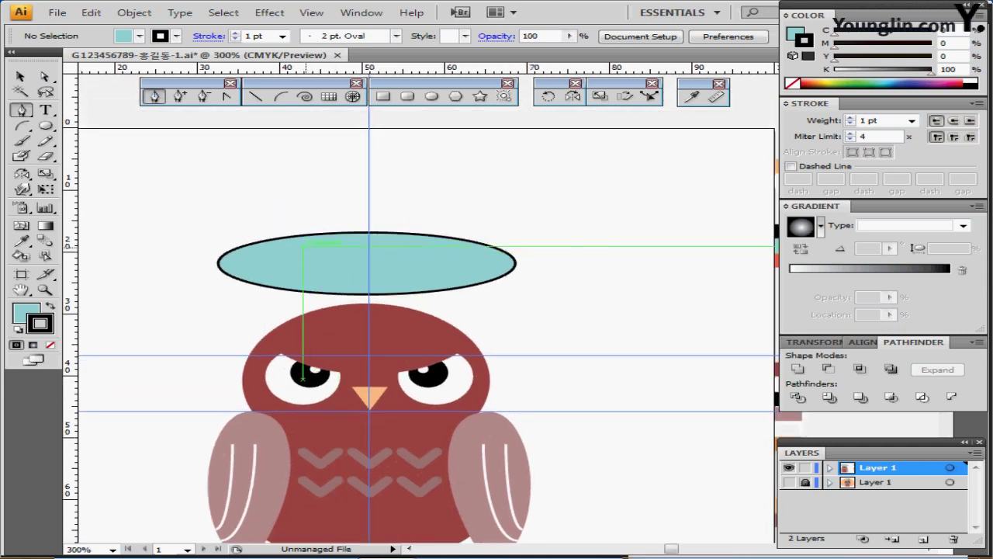
left_click(302, 245)
left_click_drag(346, 187, 357, 167)
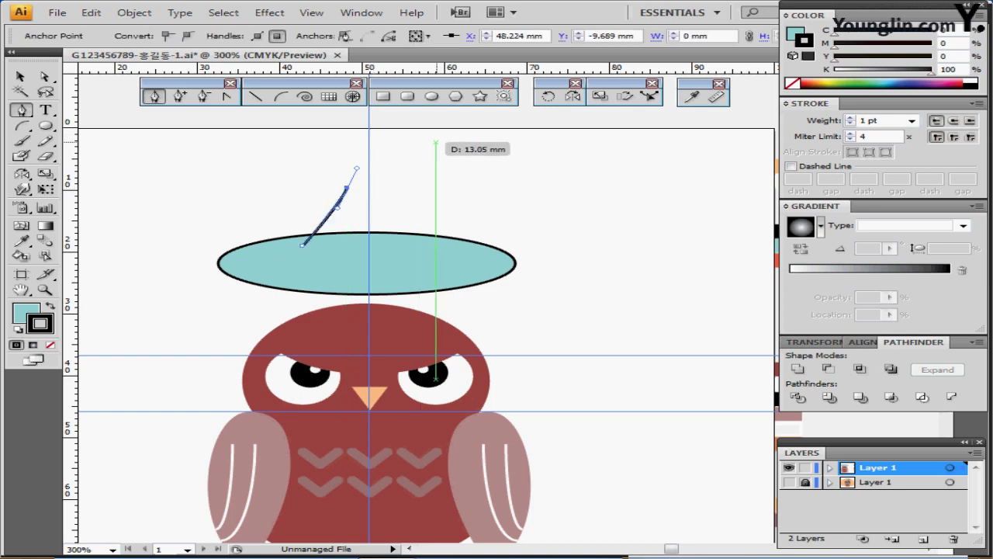
left_click_drag(423, 142, 457, 147)
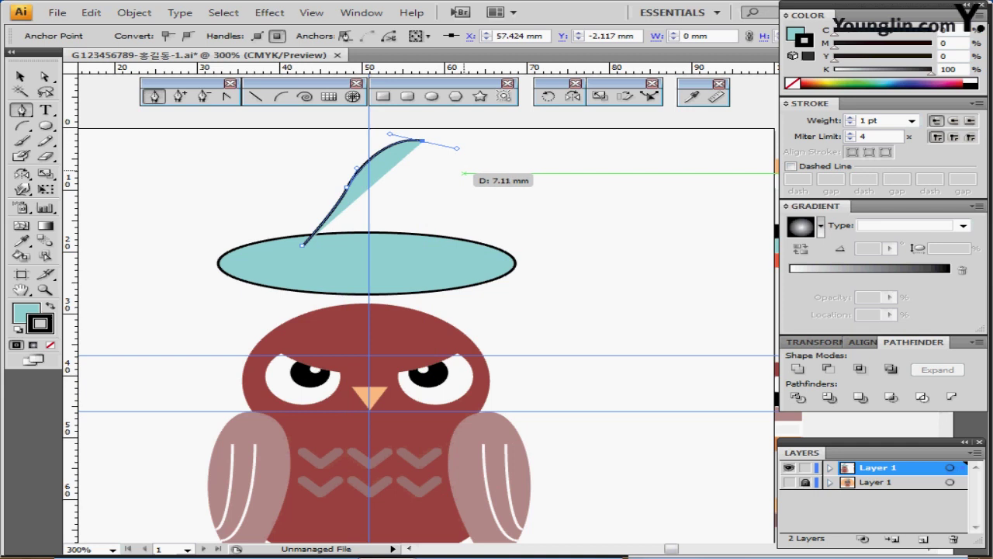
Finish the hat's crown by curving to a pointed curled tip, back down to the brim's right part, and closing the path.
left_click(463, 172)
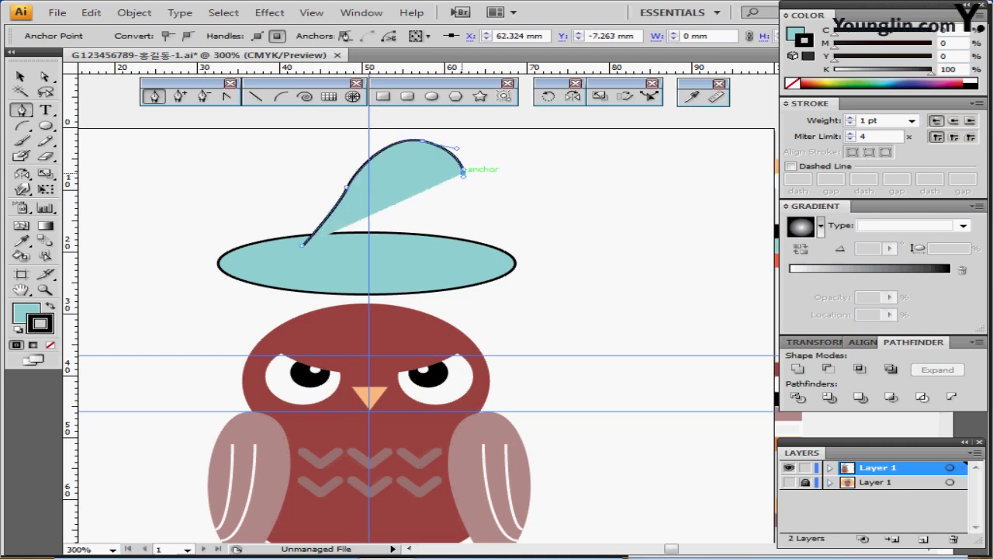
key("ctrl+z")
left_click_drag(464, 174, 469, 188)
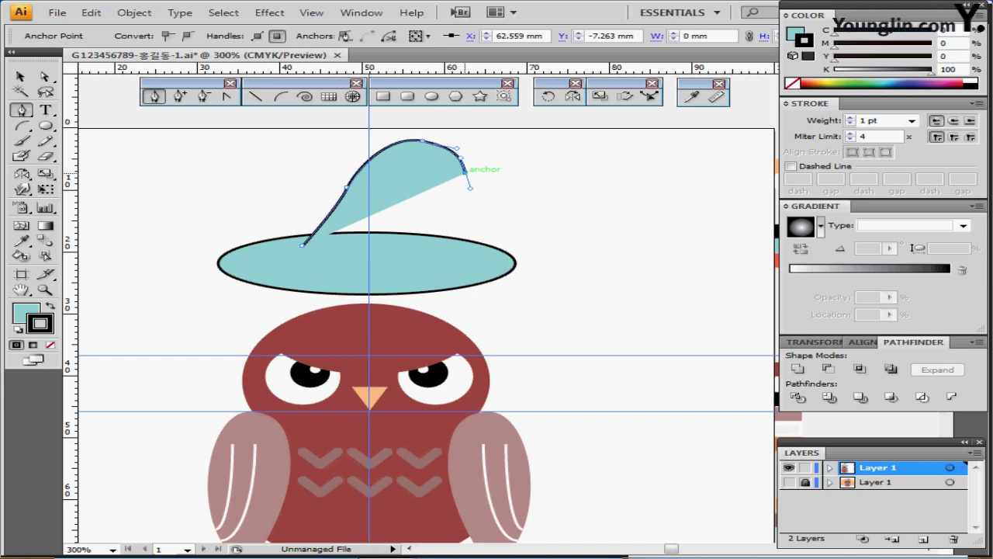
left_click(465, 173)
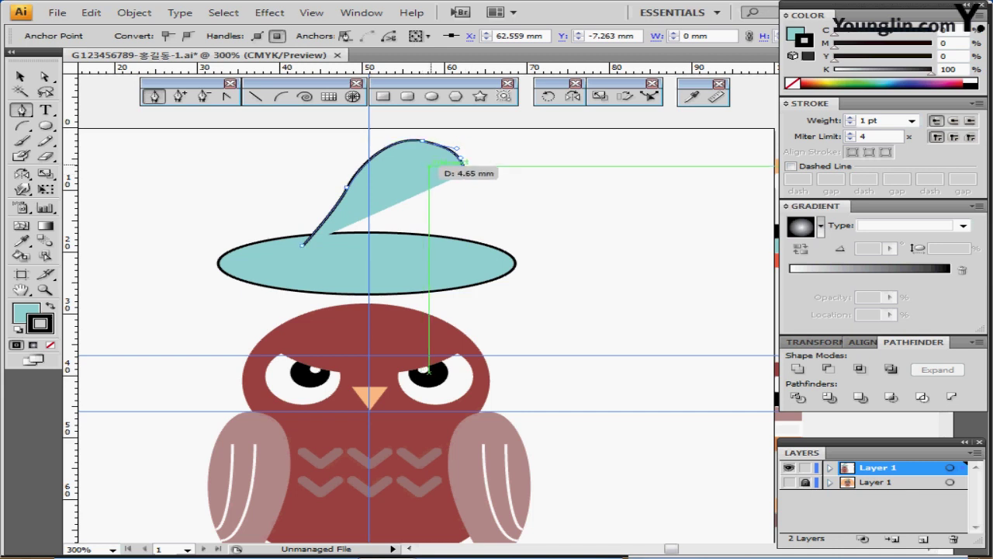
left_click_drag(428, 165, 460, 263)
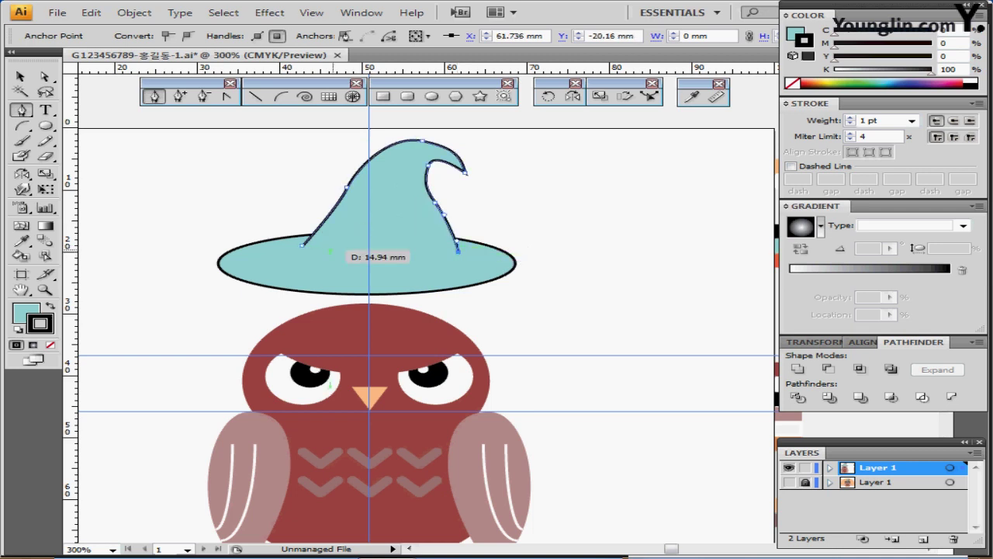
left_click(303, 245)
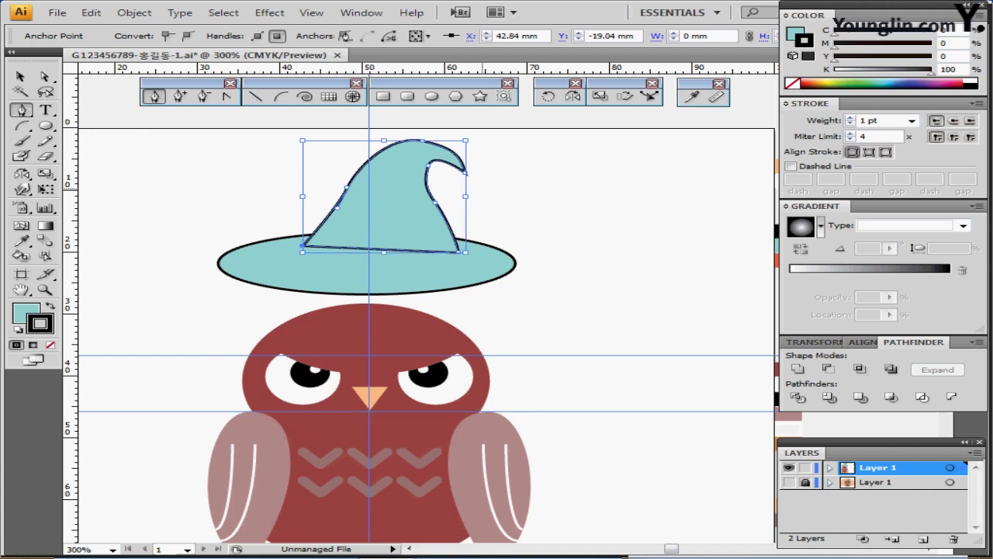
left_click(500, 182, "ctrl")
Draw a small teal circle as a pompom with the Ellipse tool and position it on the crown's curled tip.
key("l")
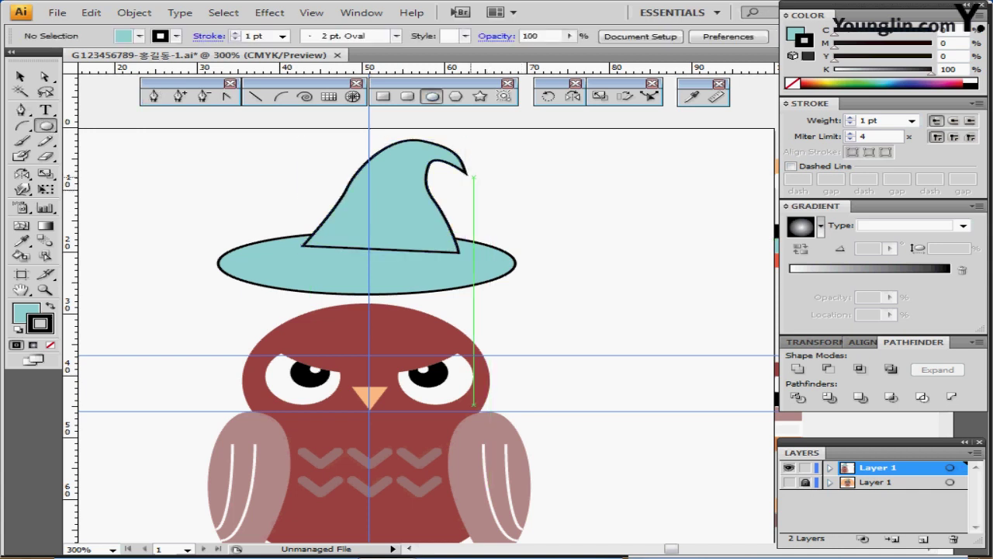
left_click_drag(447, 160, 477, 176)
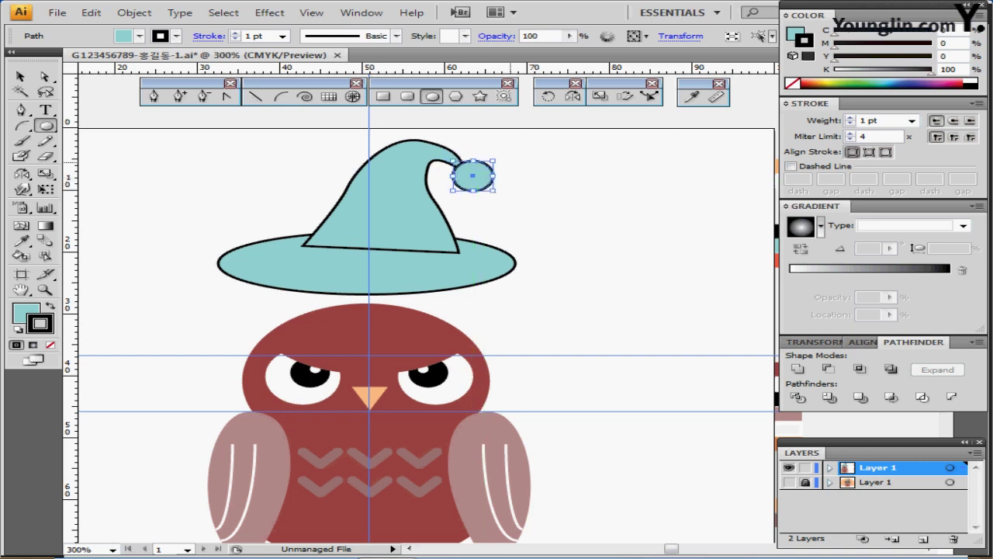
key("ctrl+shift+a")
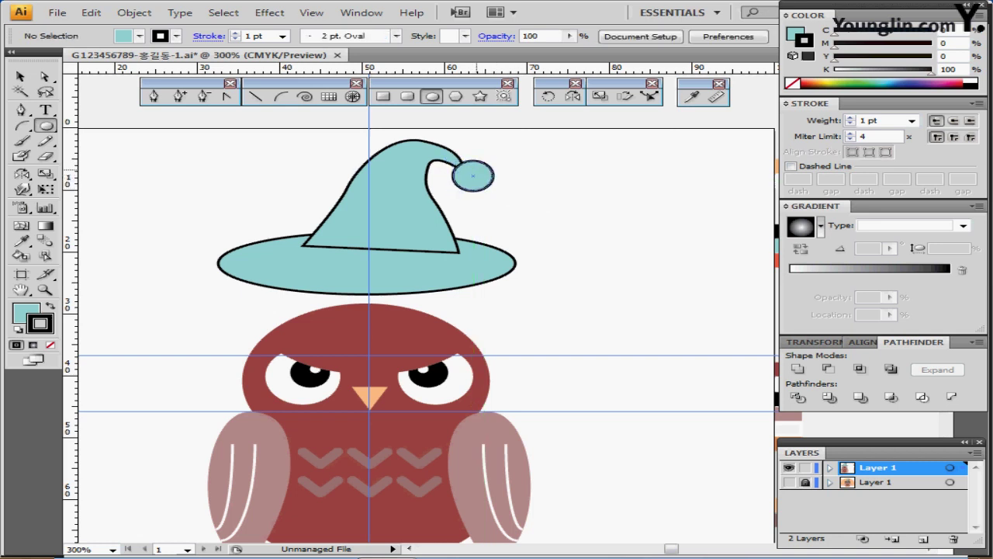
left_click_drag(476, 170, 478, 175)
left_click(510, 182, "ctrl")
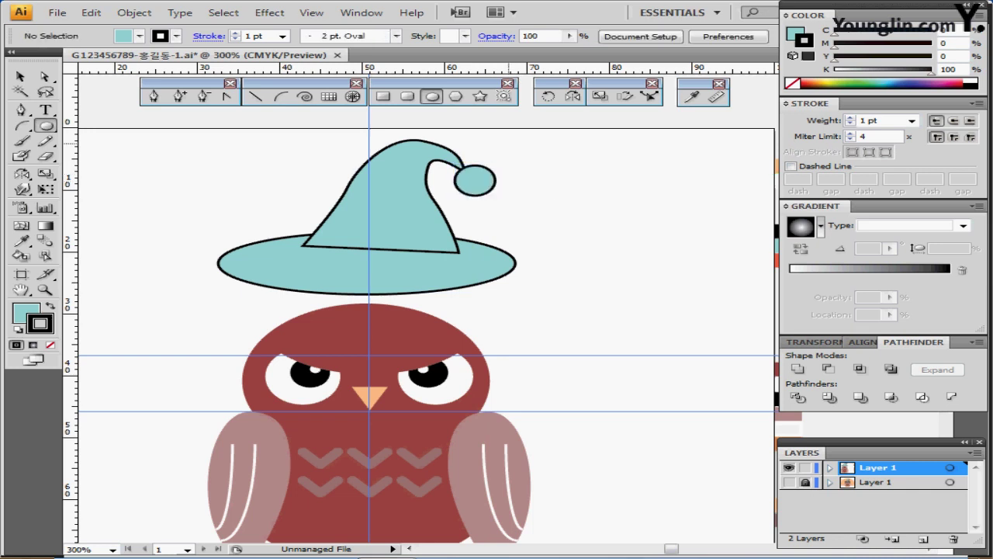
Shift the crown and pompom together slightly left so they sit more centrally on the brim, and deselect them.
left_click_drag(507, 144, 411, 246)
left_click(519, 141, "ctrl")
left_click_drag(518, 142, 410, 257)
key("ctrl+shift+a")
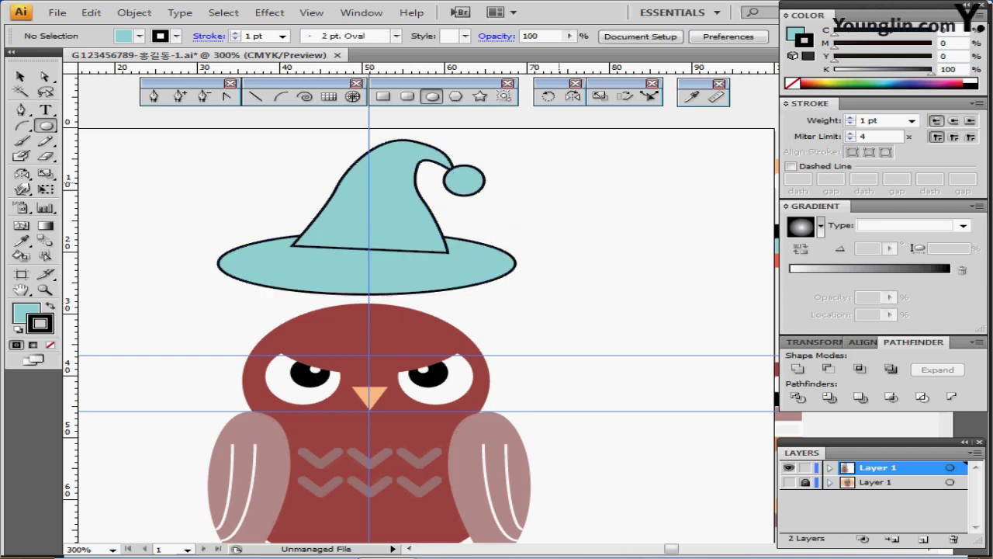
Stretch the crown slightly taller from its upper edge and move the pompom up to meet the crown's tip.
mouse_move(456, 138)
left_mouse_down()
mouse_move(409, 166)
mouse_move(373, 135)
left_mouse_up()
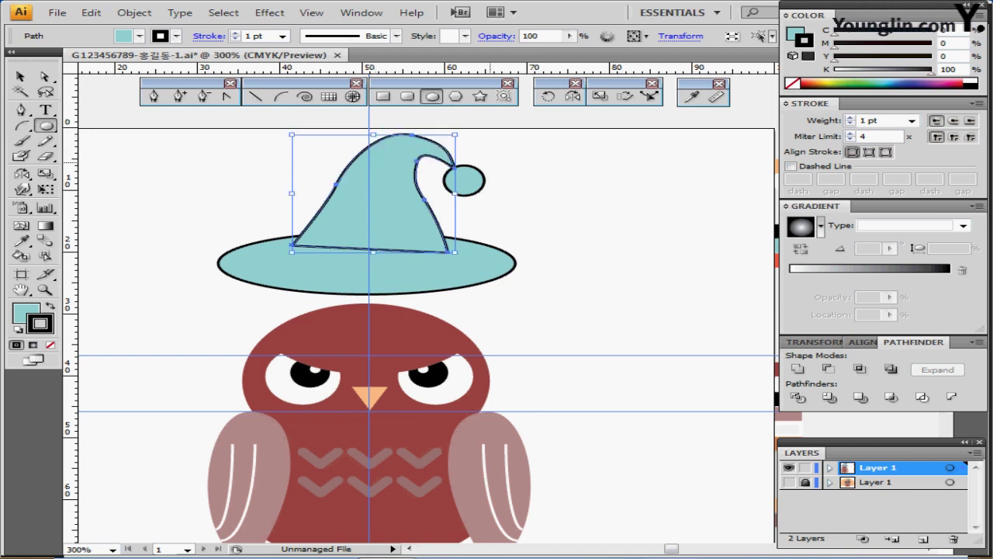
key("ctrl+shift+a")
left_click(476, 178, "ctrl")
left_click_drag(463, 180, 461, 171)
left_click(465, 175)
Unite the crown, pompom and brim into a single hat shape with Pathfinder, and deselect it.
left_click_drag(513, 150, 362, 259)
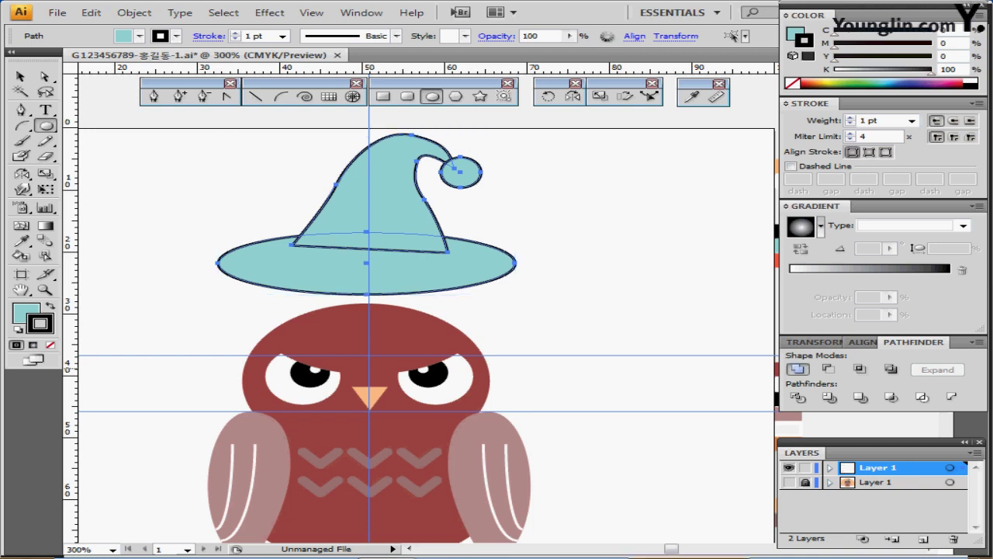
left_click(798, 368)
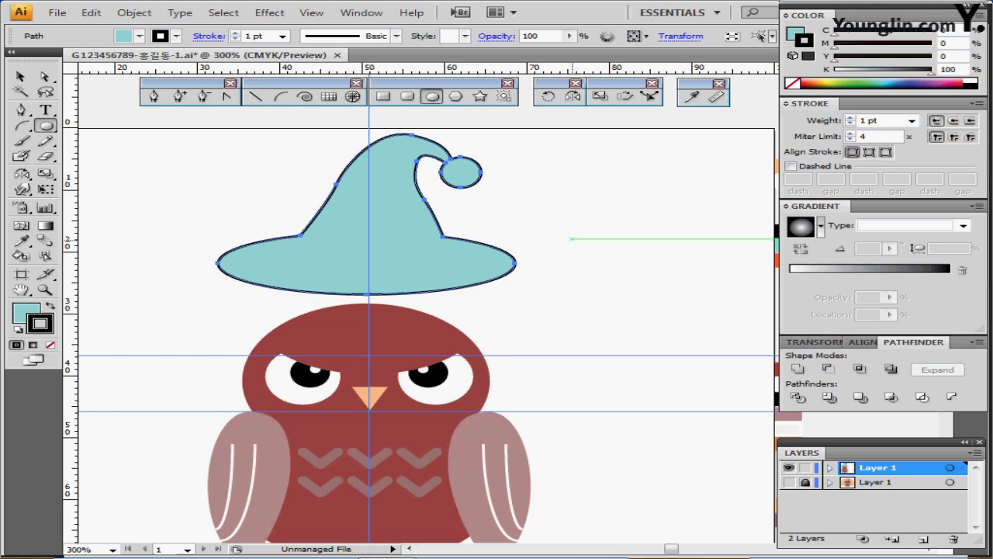
left_click_drag(570, 194, 580, 207)
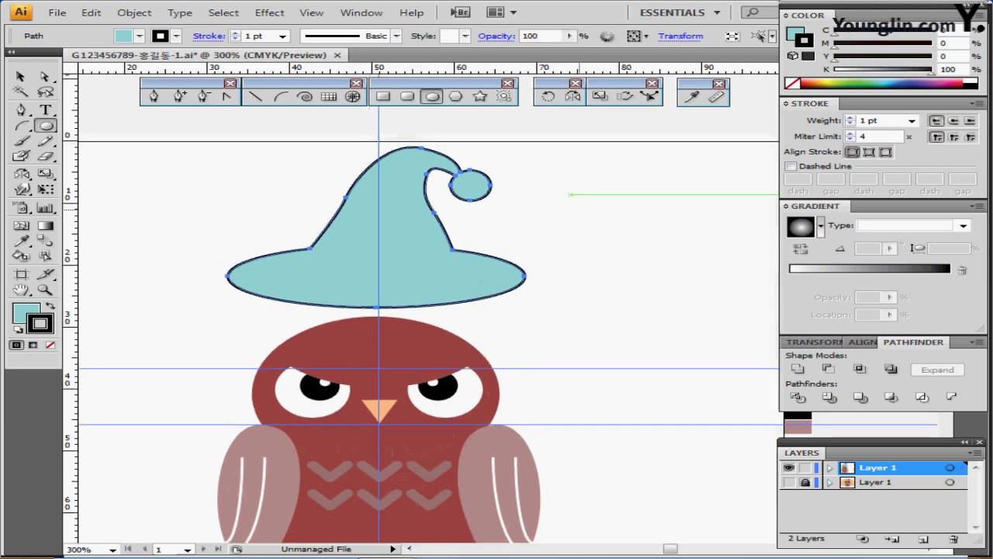
left_click(582, 195, "ctrl")
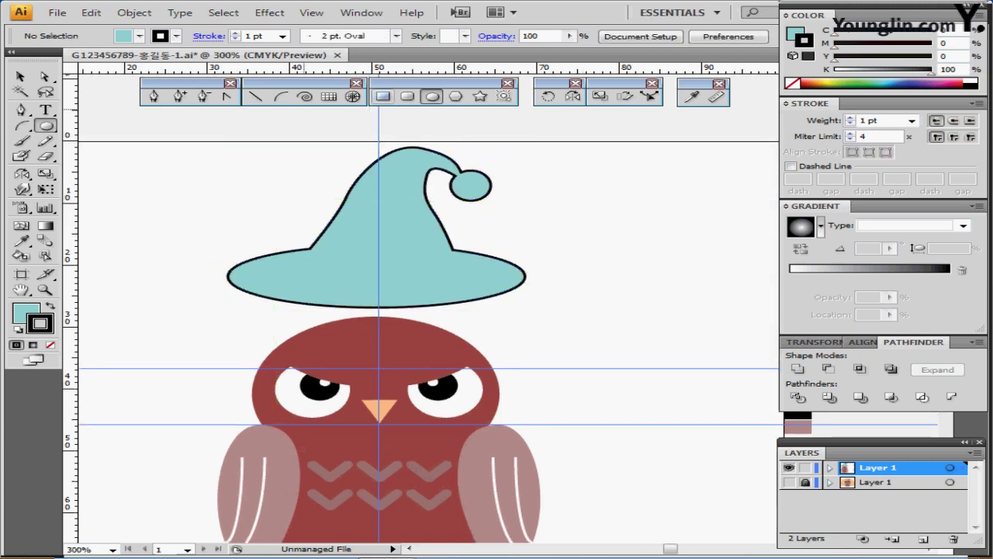
Set the fill to none and draw a sagging curve with the Pen tool across the crown's base, overshooting both edges.
left_click(154, 96)
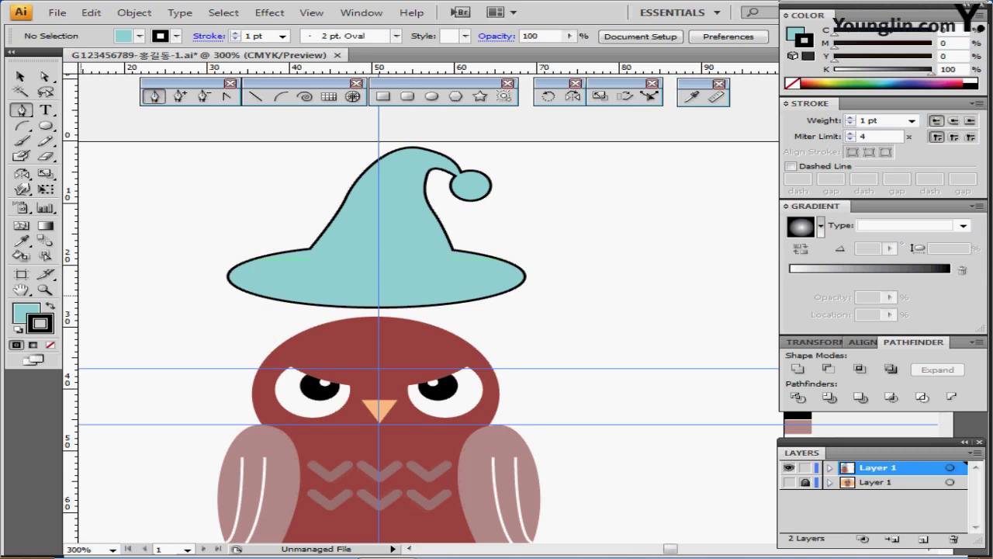
key("x")
key("slash")
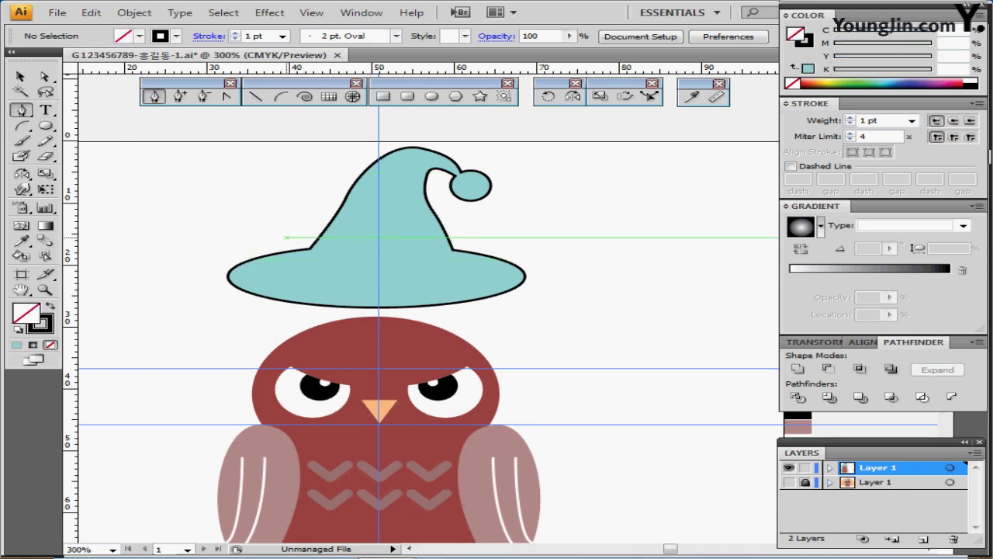
left_click_drag(290, 237, 320, 246)
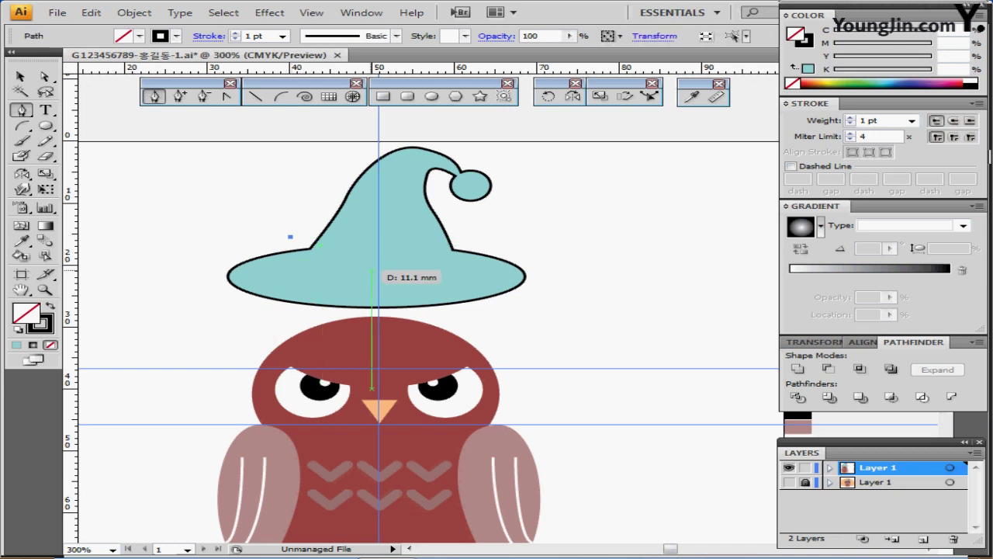
left_click_drag(381, 266, 433, 262)
mouse_move(481, 234)
left_mouse_down()
mouse_move(541, 230)
mouse_move(574, 215)
left_mouse_up()
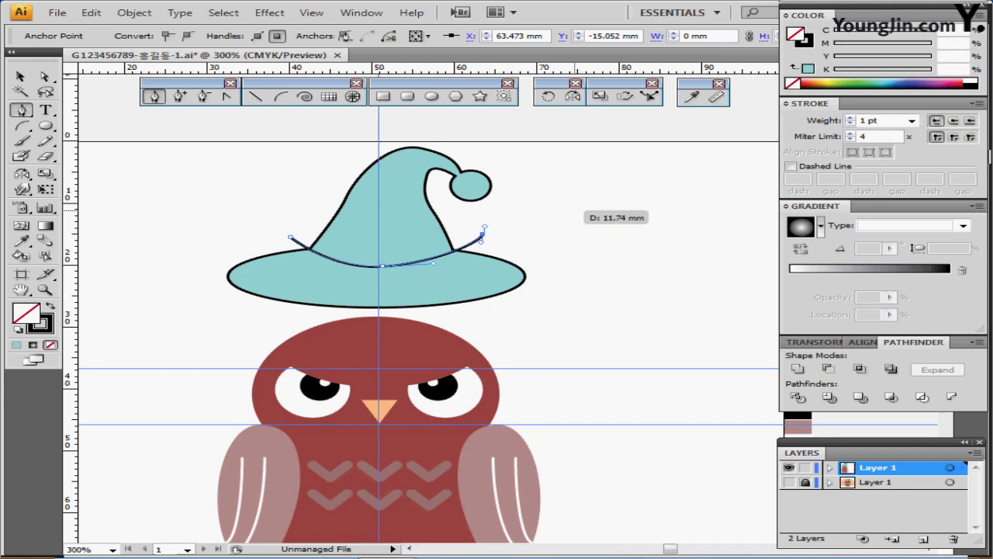
key("ctrl")
left_click(569, 201, "ctrl")
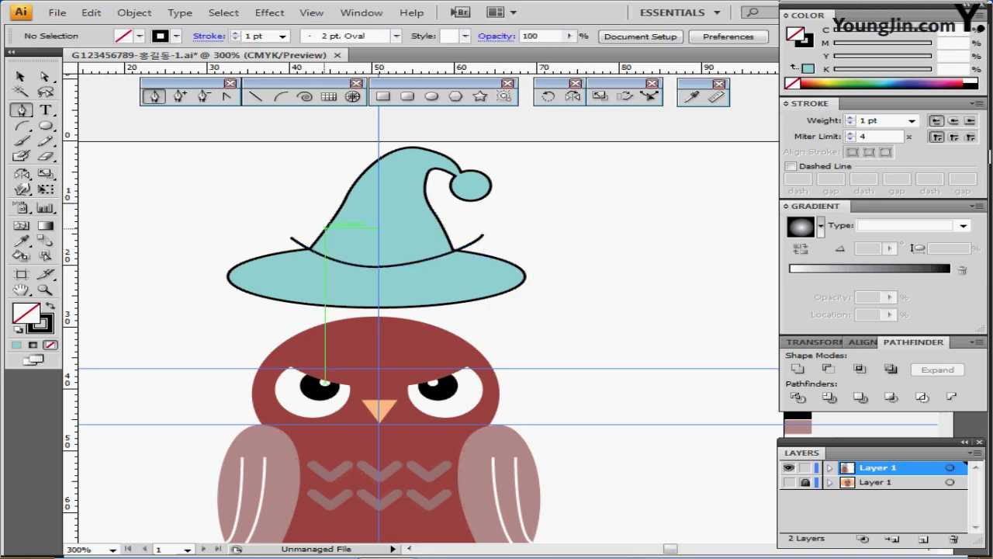
Draw two more open curves across the crown above the base line, a sagging one and an arched one higher up.
left_click(312, 217)
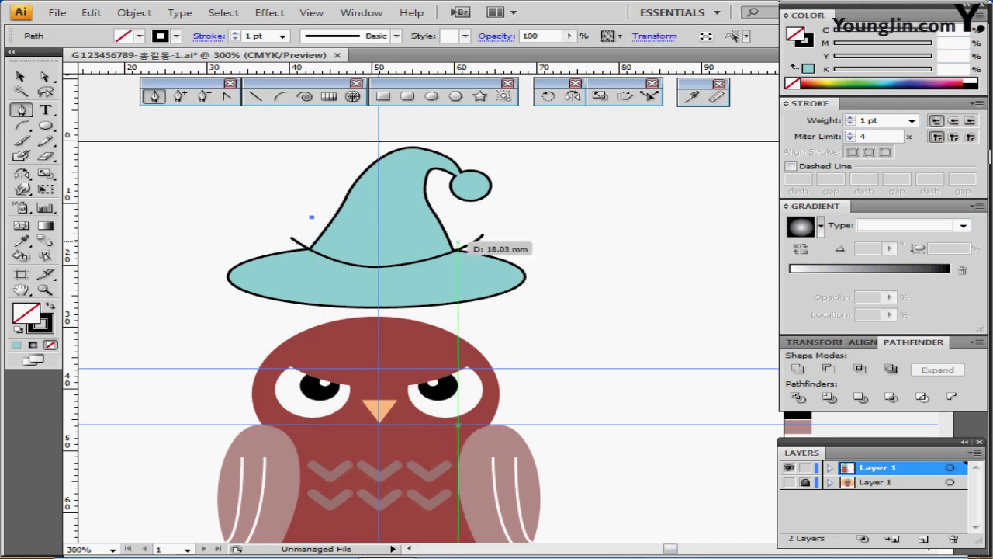
left_click_drag(464, 237, 565, 211)
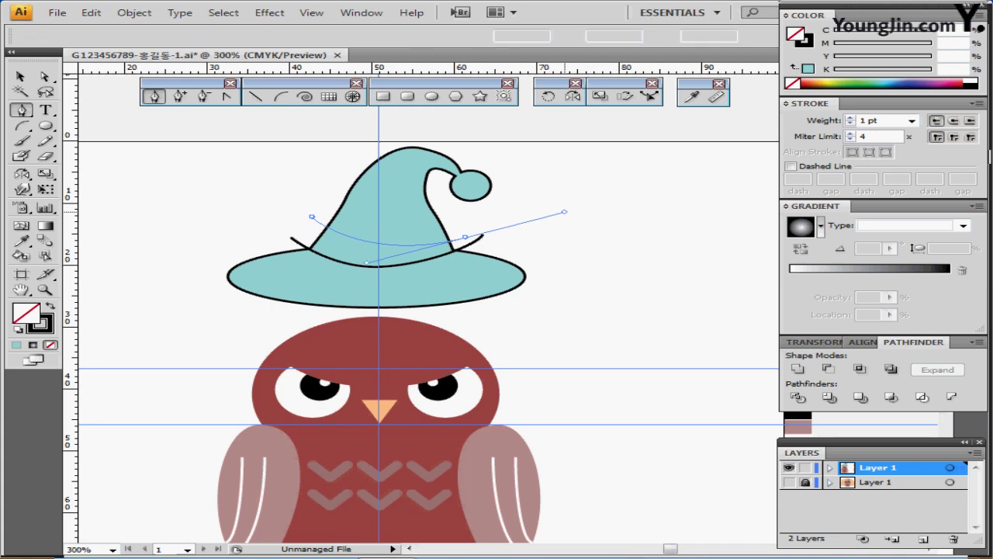
left_click(565, 210, "ctrl")
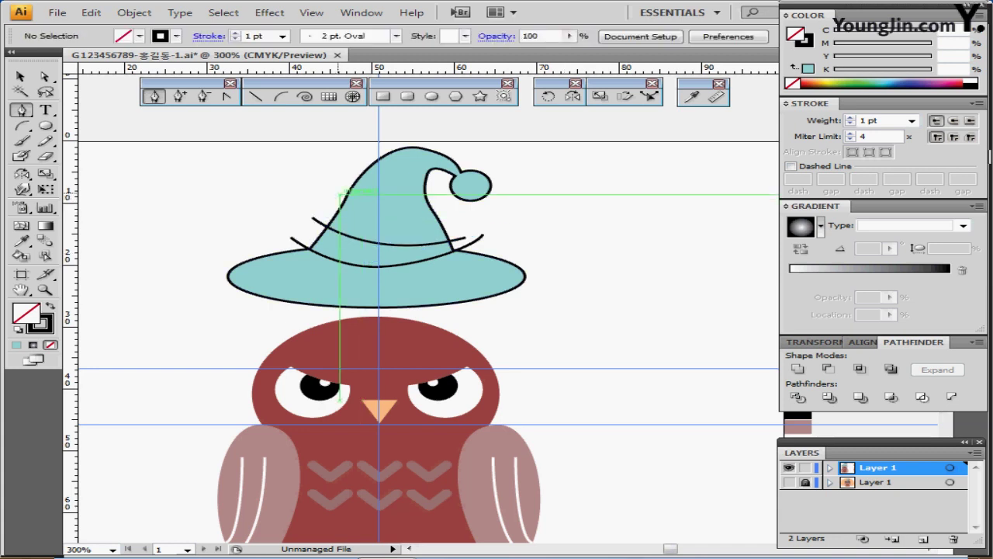
left_click(329, 208)
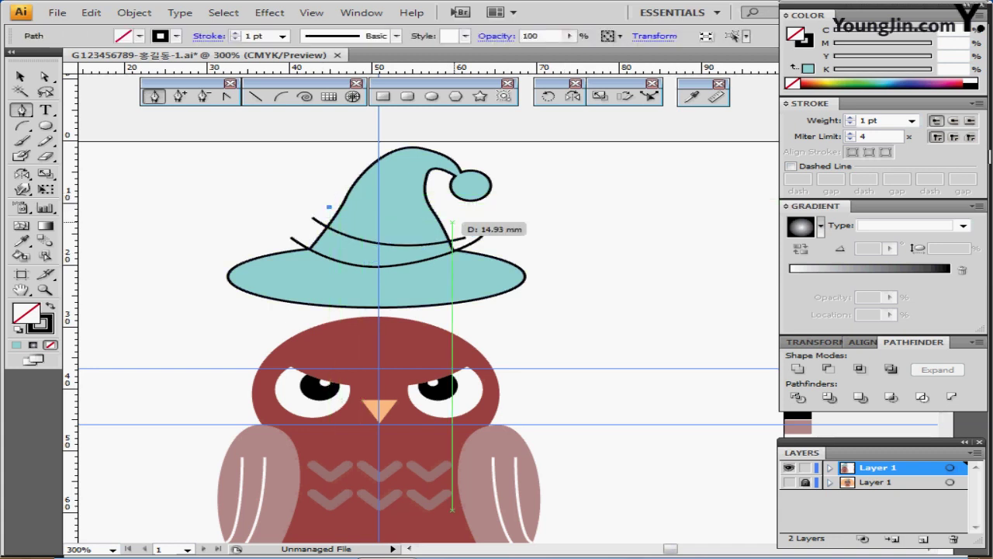
left_click_drag(457, 221, 504, 259)
left_click(500, 243, "ctrl")
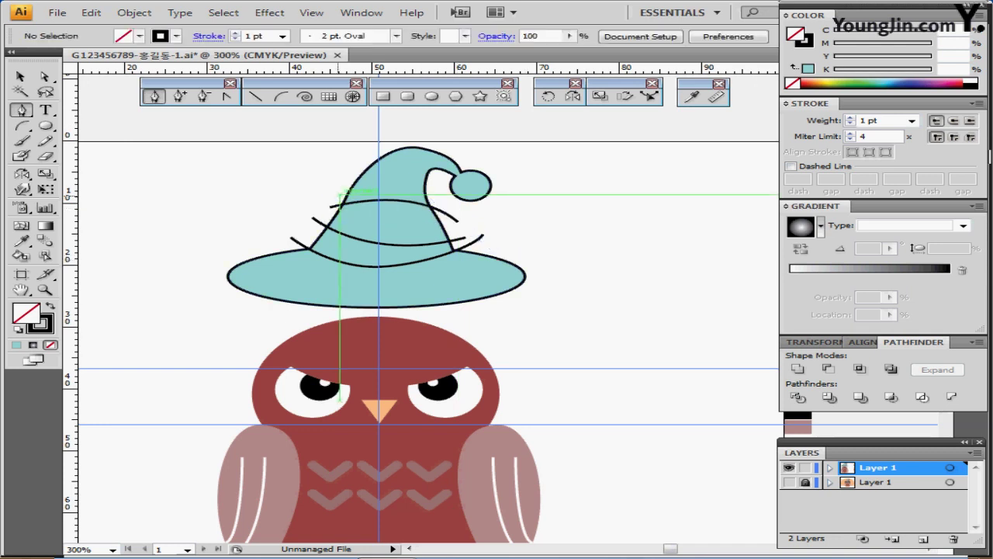
Draw two further arched curves across the upper crown, each extending past both of its edges.
left_click(334, 192)
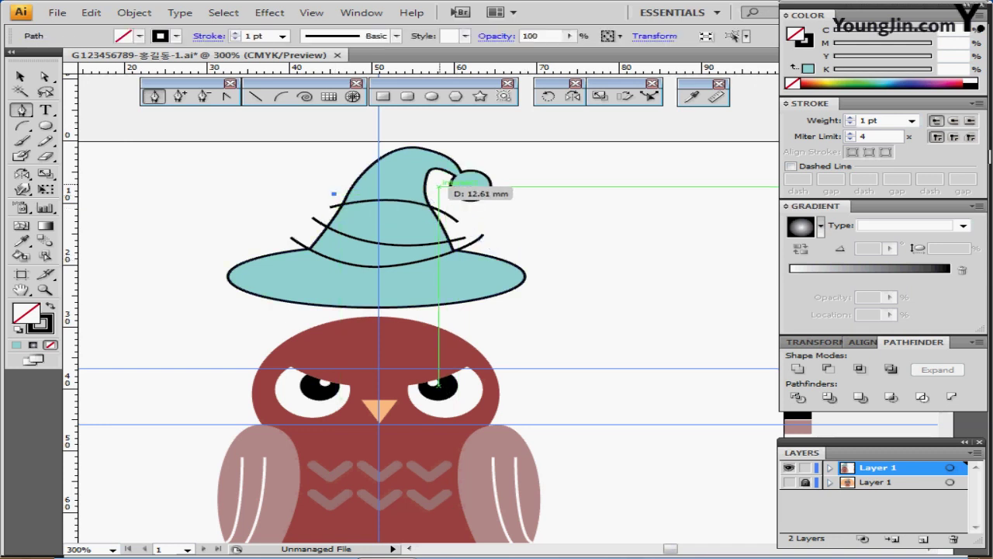
left_click_drag(437, 186, 472, 204)
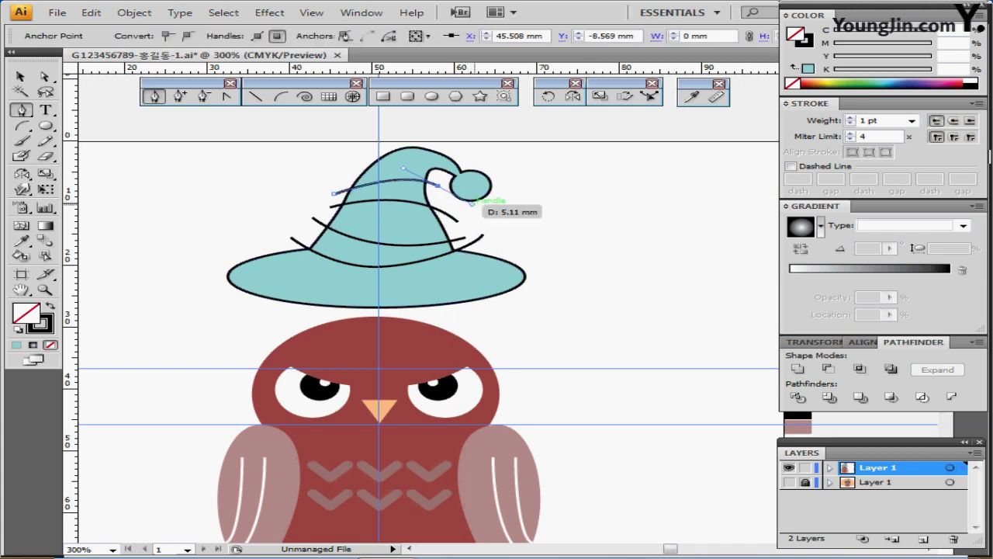
left_click(471, 203, "ctrl")
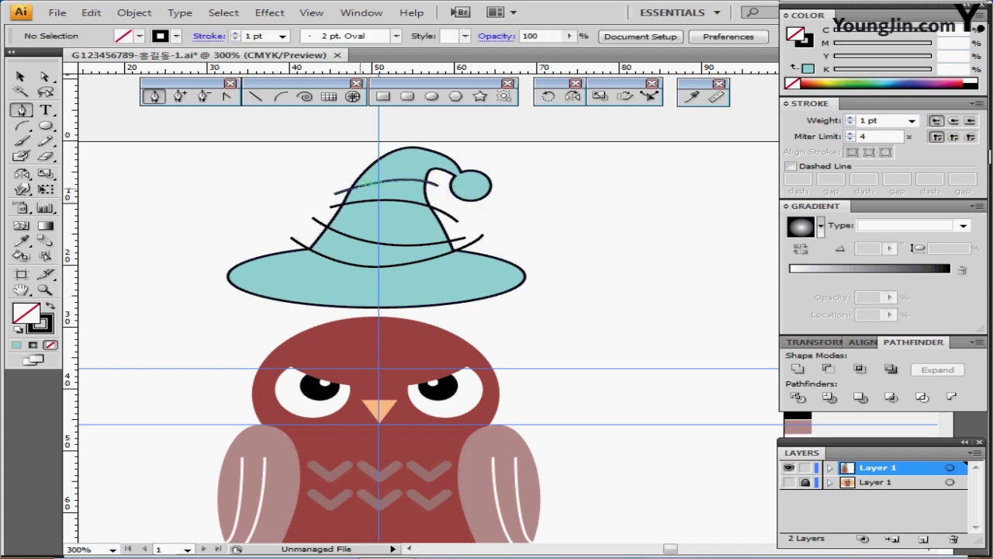
left_click(338, 172)
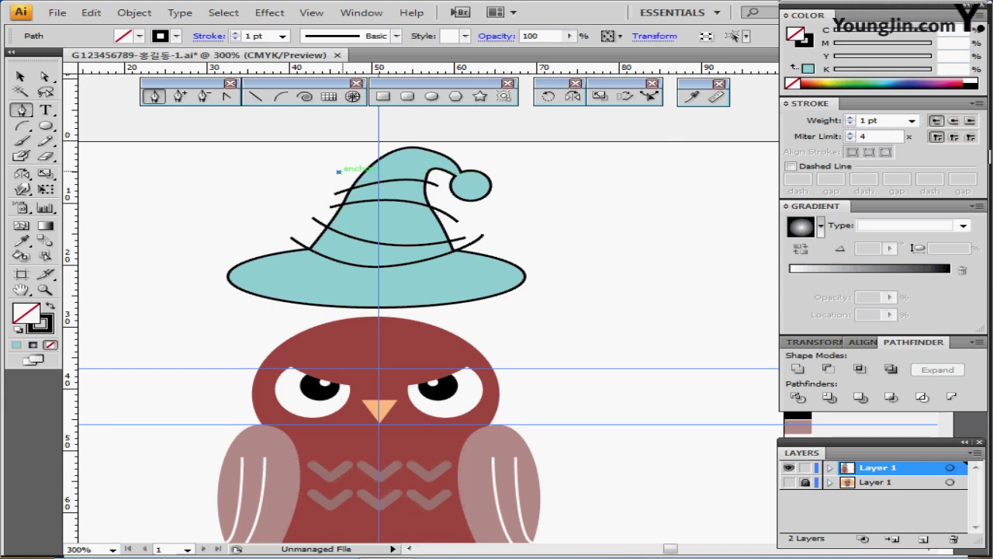
left_click_drag(432, 181, 453, 203)
left_click_drag(453, 203, 455, 207)
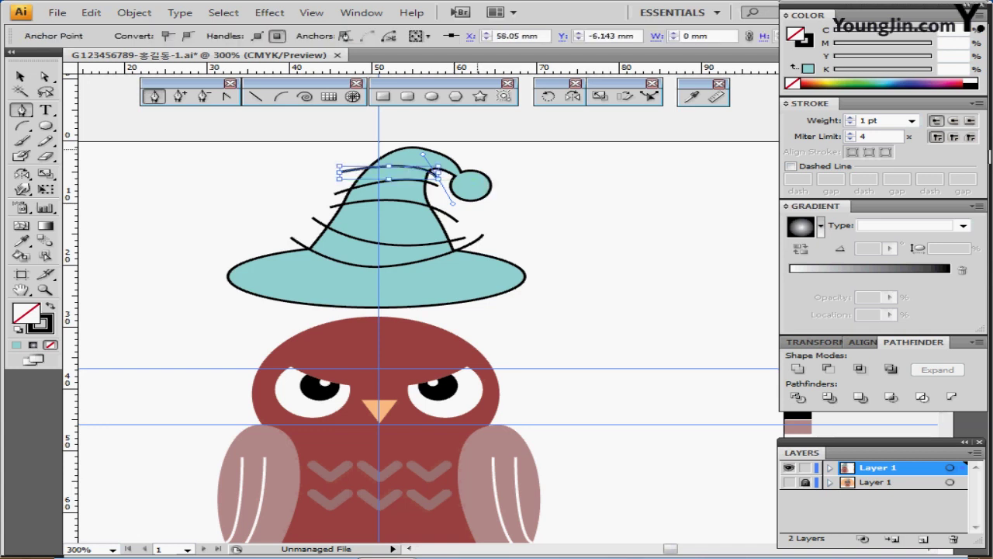
left_click(464, 208, "ctrl")
Draw a steep curve from just above the hat's peak down past the inner curl beside the pompom.
left_click(410, 140)
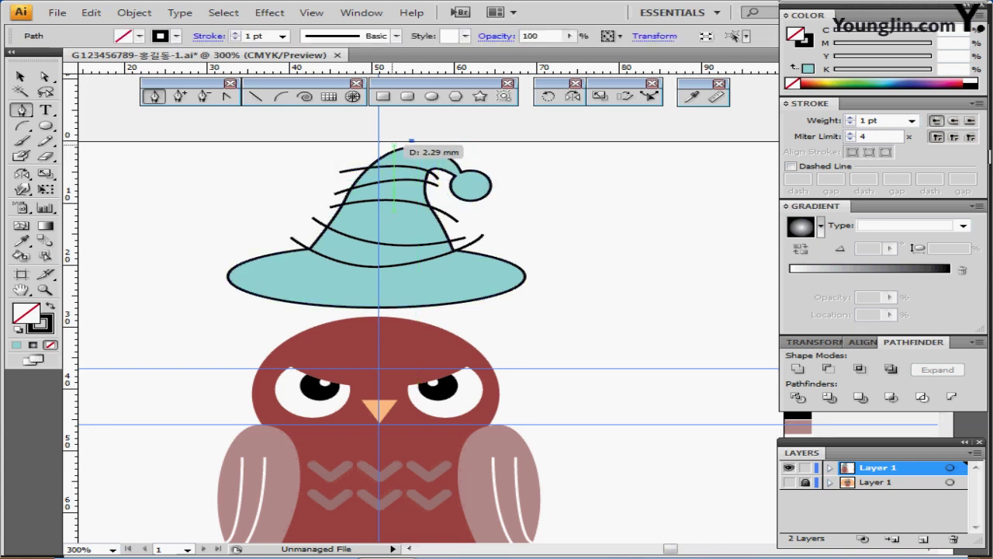
key("ctrl+z")
left_click(387, 140)
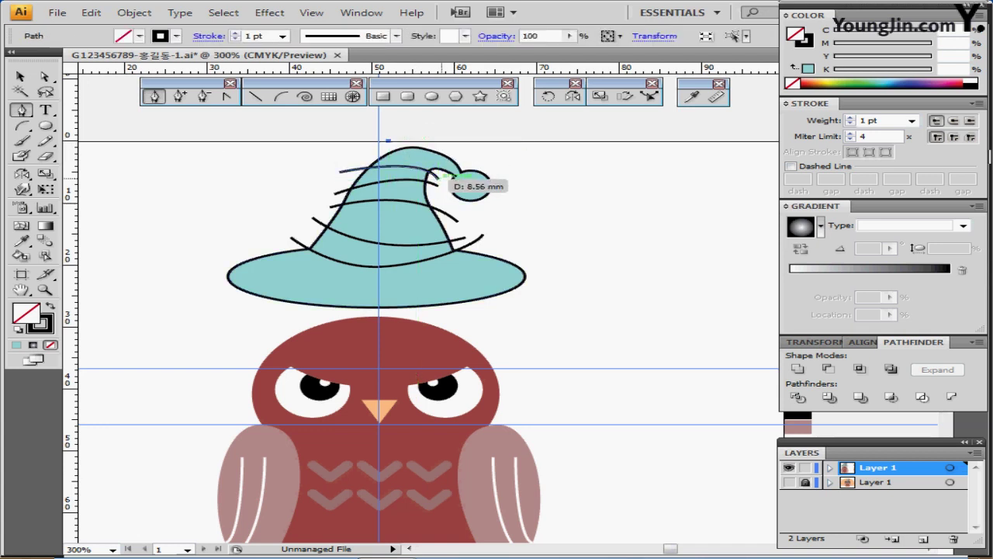
left_click_drag(444, 178, 450, 202)
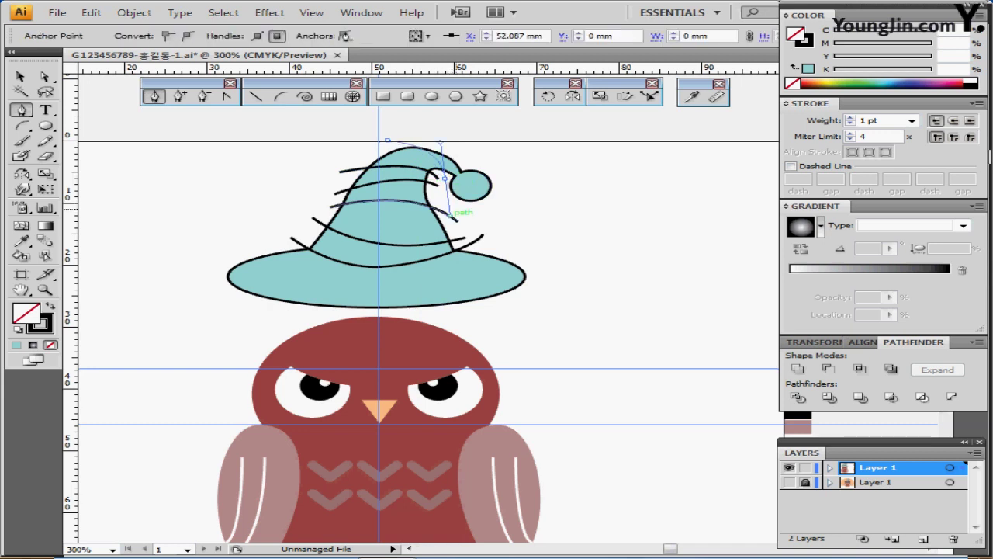
left_click(465, 209, "ctrl")
Move the mid-crown arched line slightly lower and rotate the arched line above it counterclockwise.
left_click_drag(381, 201, 376, 208)
left_click(468, 219, "ctrl")
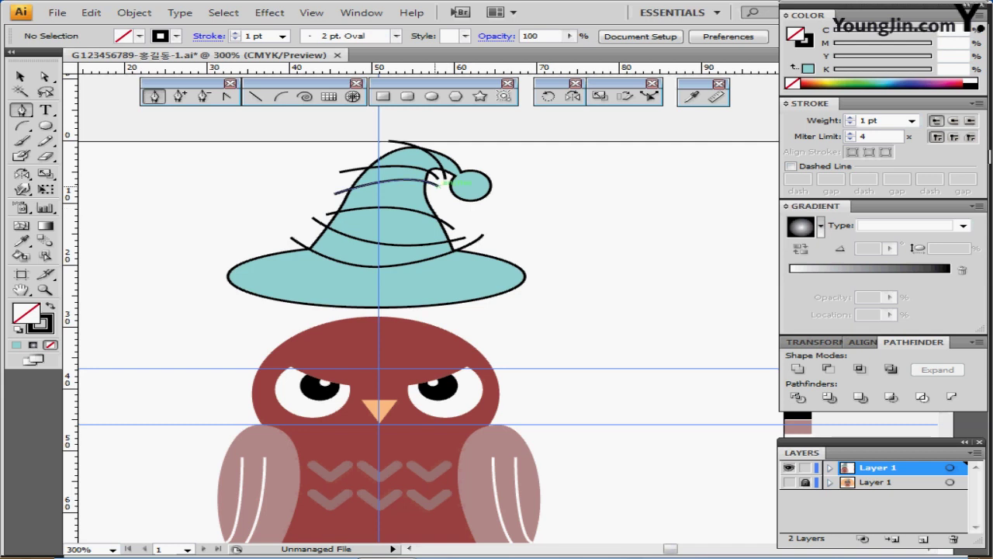
left_click(436, 186, "ctrl")
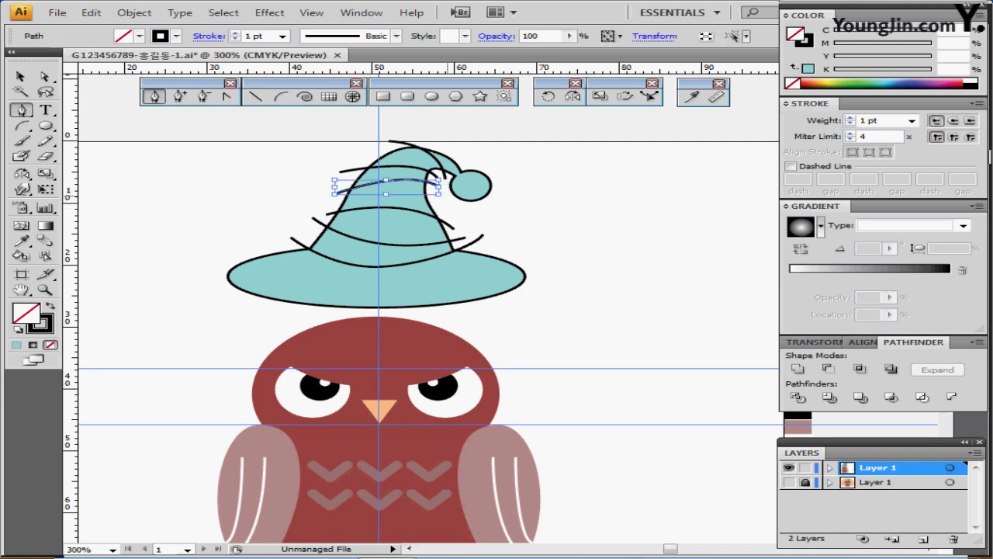
left_click_drag(443, 197, 436, 179)
left_click(438, 177, "ctrl")
left_click(330, 189)
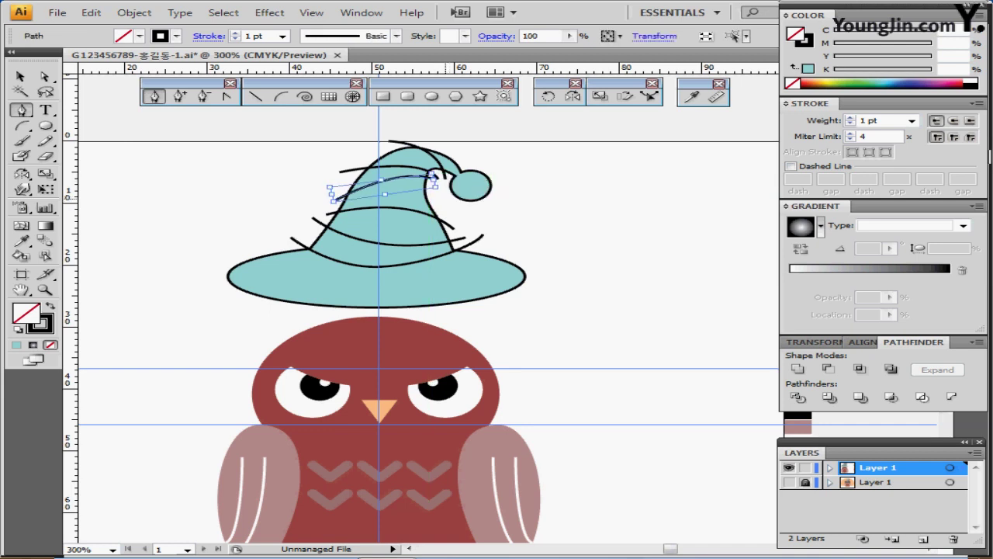
left_click(446, 197, "ctrl")
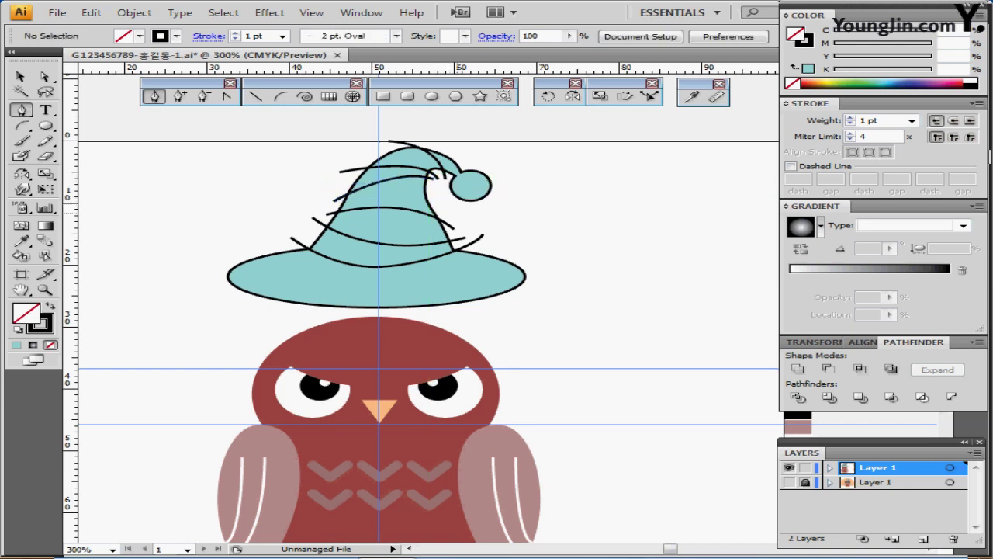
Select the hat together with all its crossing lines and split it into separate pieces with Pathfinder Divide.
left_click_drag(270, 122, 485, 276)
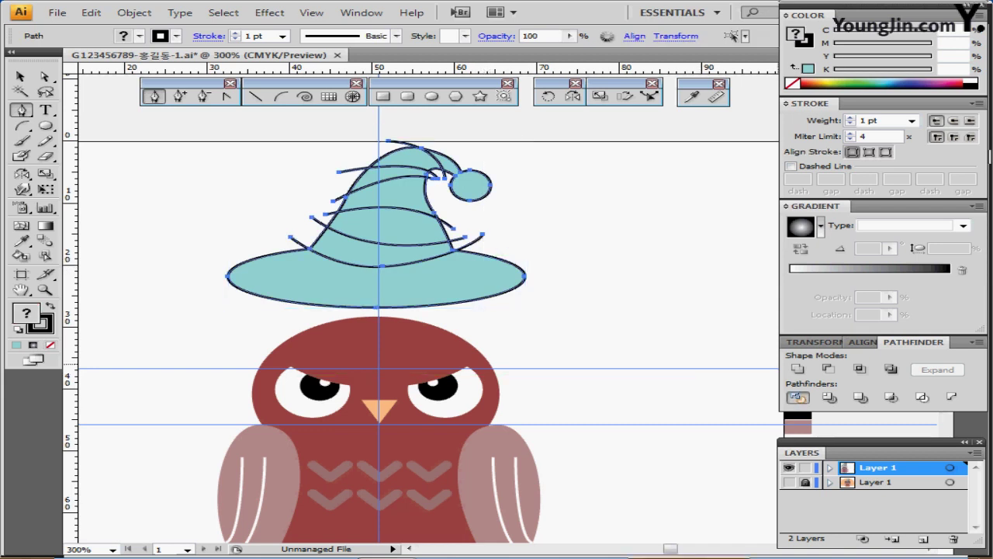
left_click(797, 396)
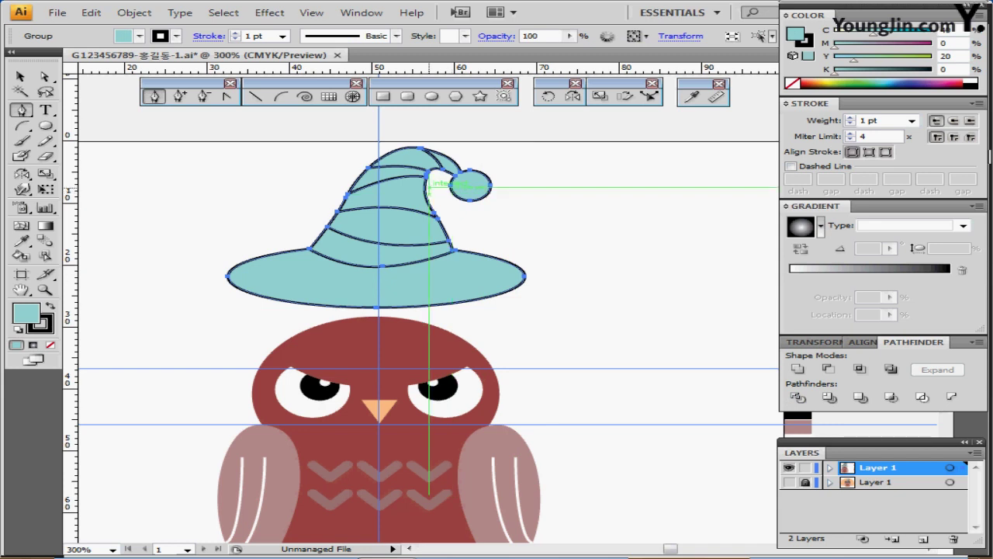
key("ctrl")
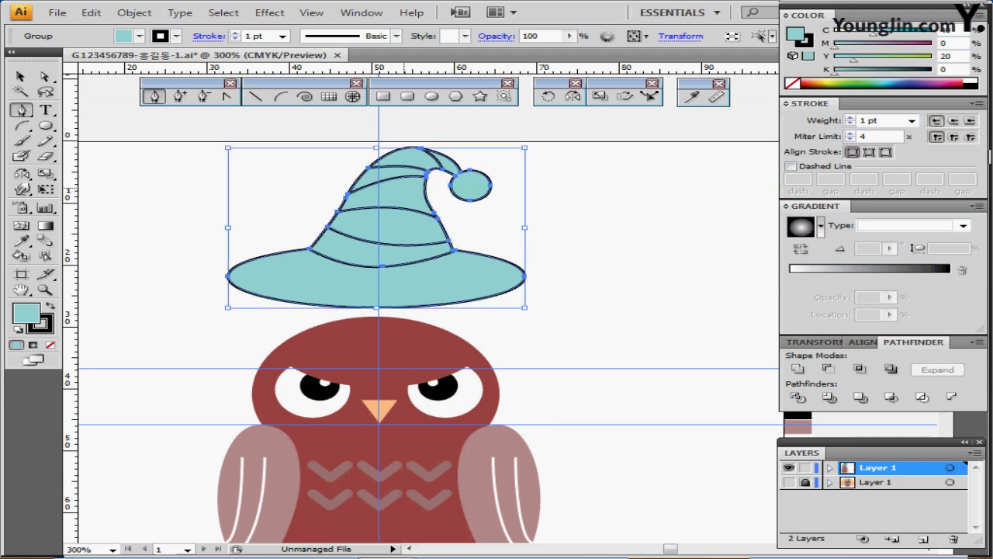
Isolate the hat group and swap fill and stroke on the pompom with its tail, two alternating crown stripes and the brim.
double_click(404, 188)
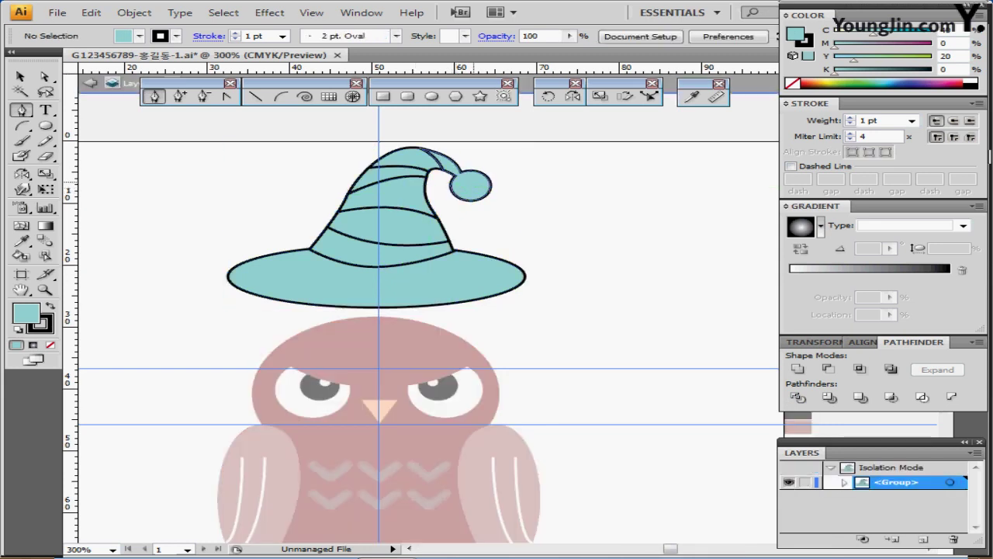
left_click(473, 183, "ctrl")
left_click(380, 174, "ctrl+shift")
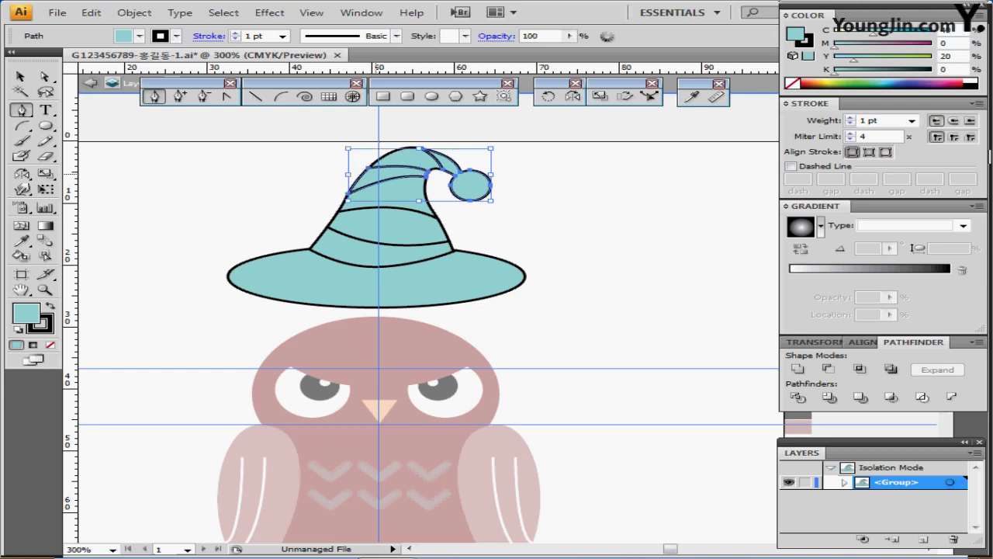
left_click(386, 230, "ctrl+shift")
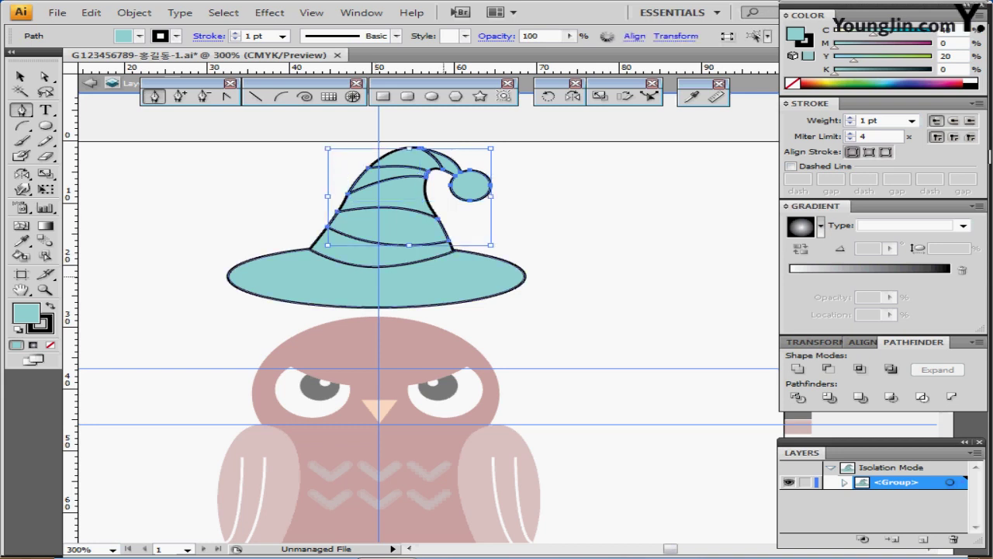
left_click(443, 277, "ctrl+shift")
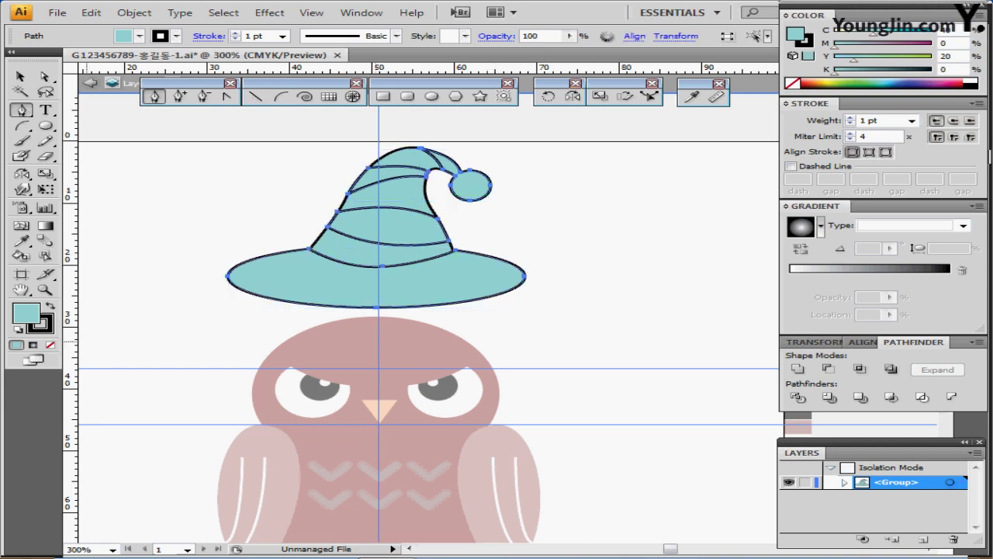
key("shift+x")
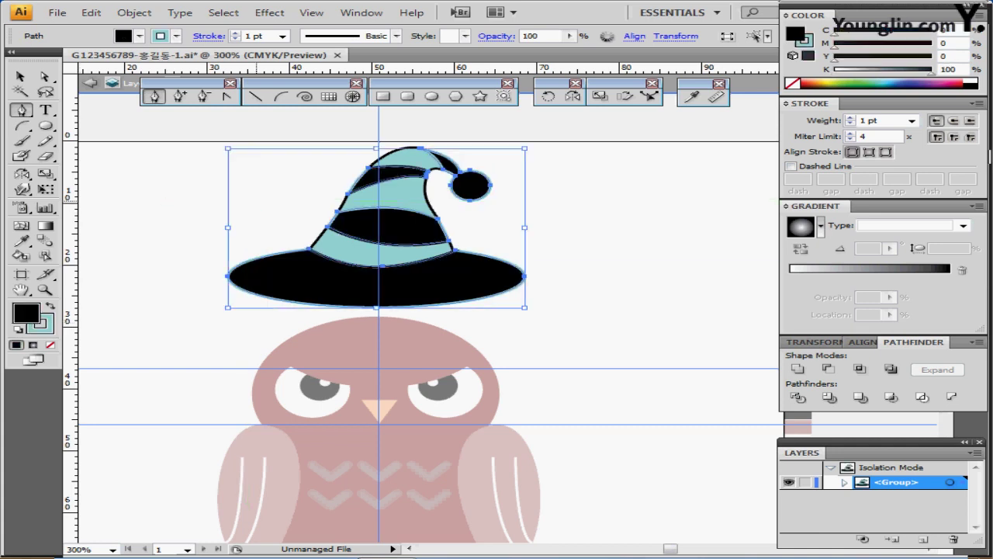
Exit isolation mode and set the stroke of the whole hat group to none.
double_click(268, 139, "ctrl")
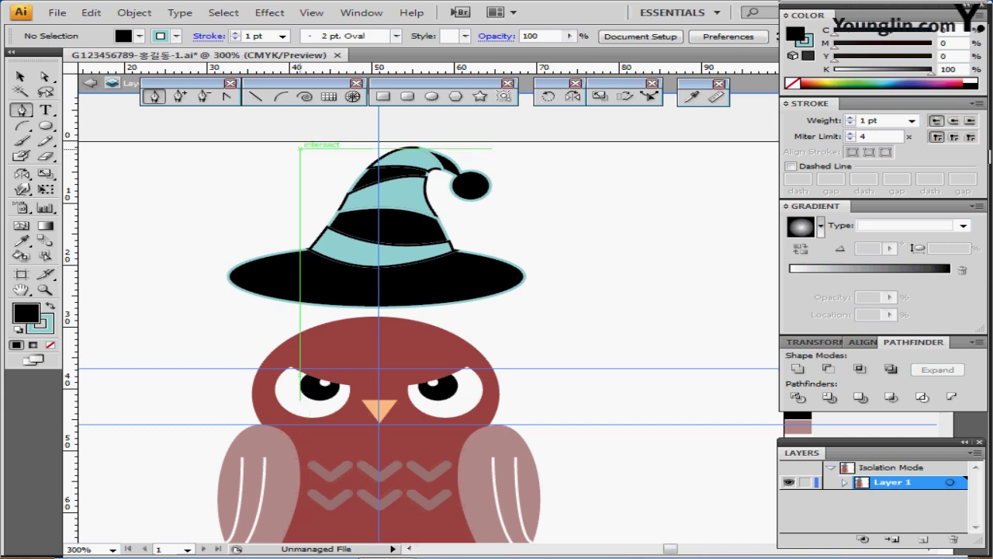
key("Escape")
left_click(379, 207, "ctrl")
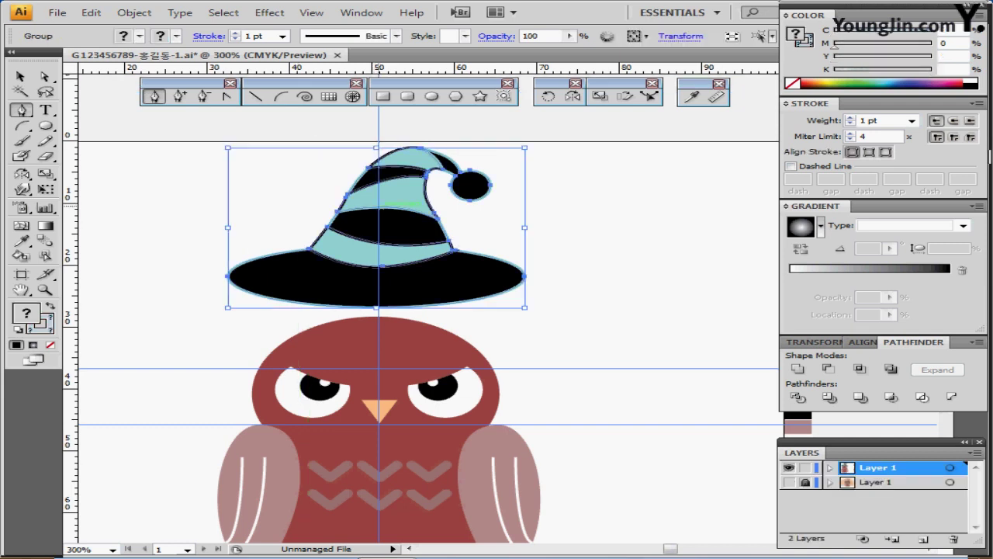
left_click(45, 328)
left_click(50, 345)
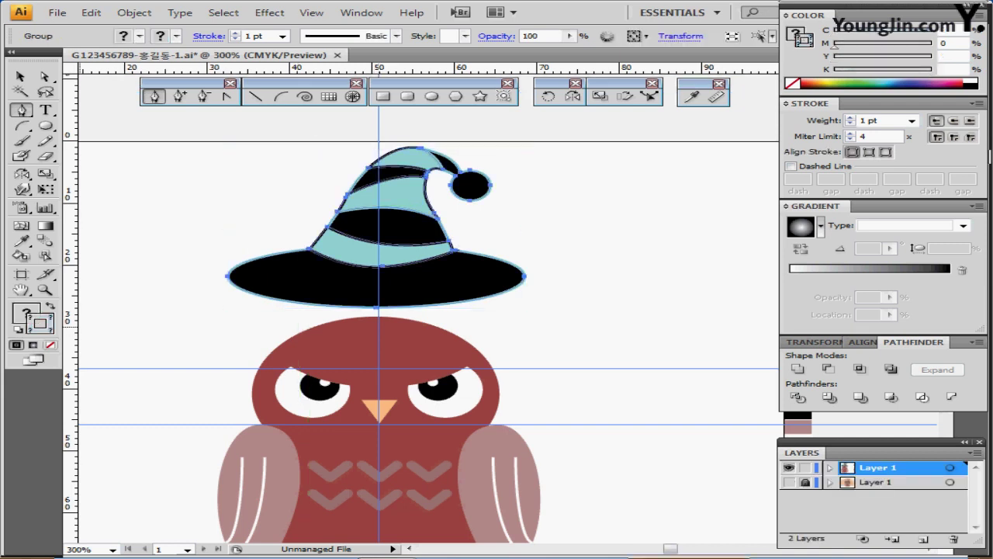
key("ctrl+shift+b")
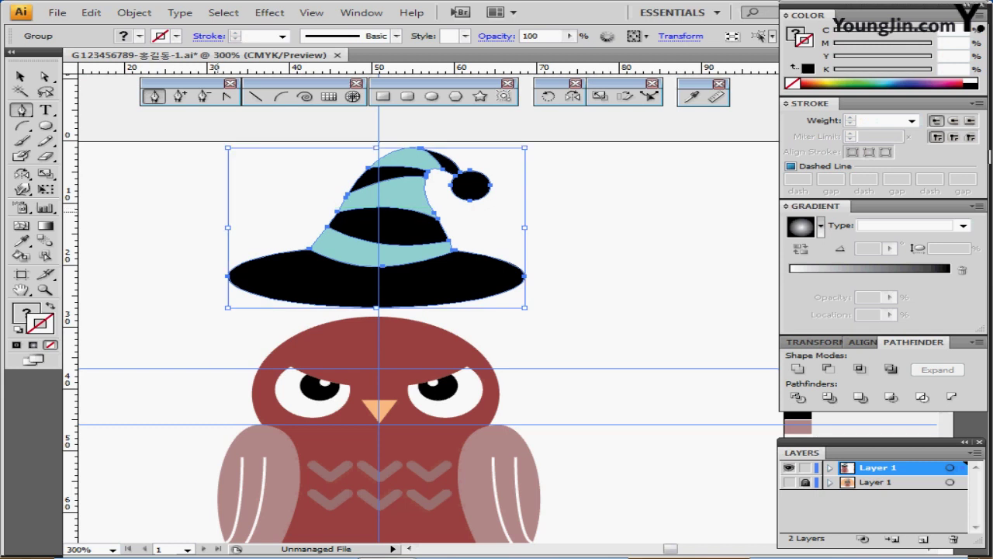
key("ctrl+shift+a")
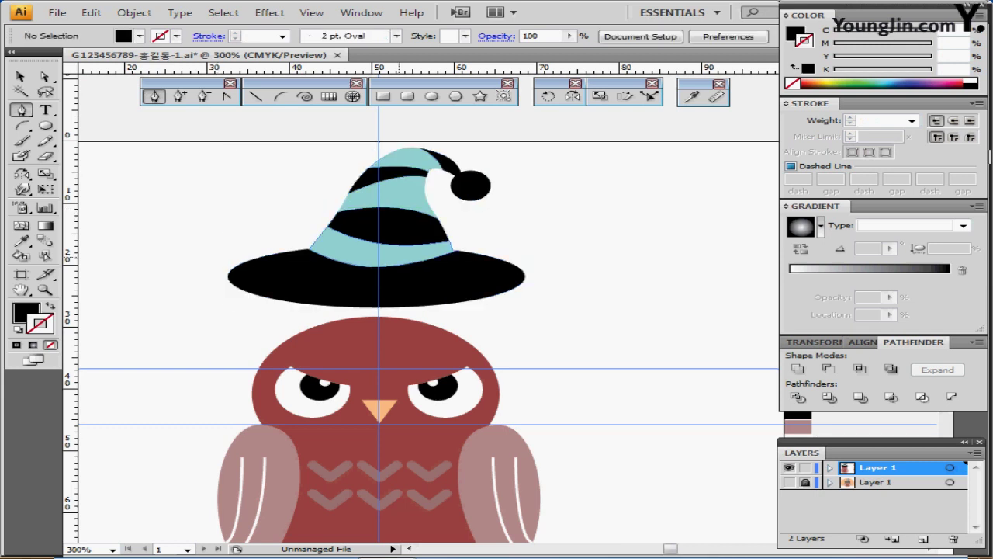
Draw an ellipse centred on the vertical guide over the hat's lowest band and fill it with the orange-red sample colour.
key("ctrl+plus")
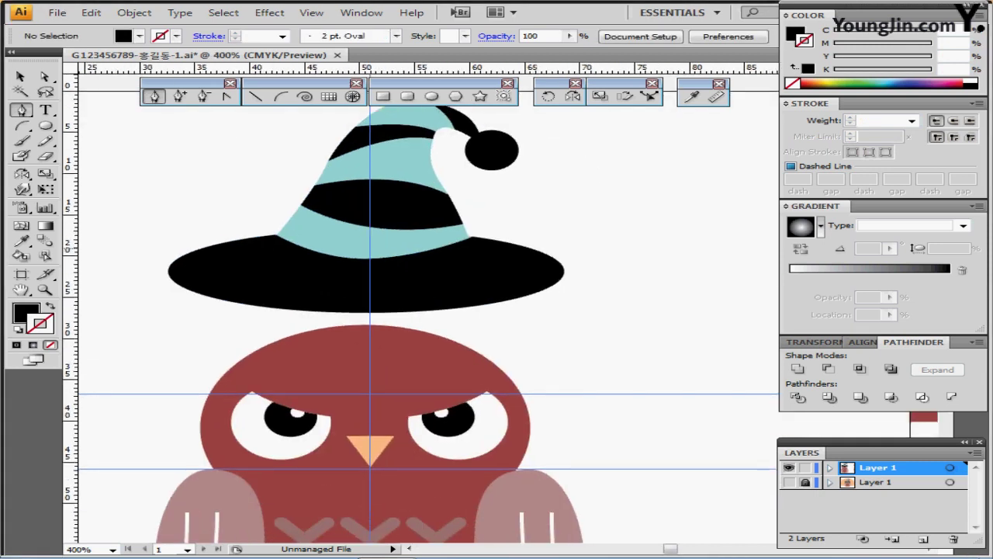
key("l")
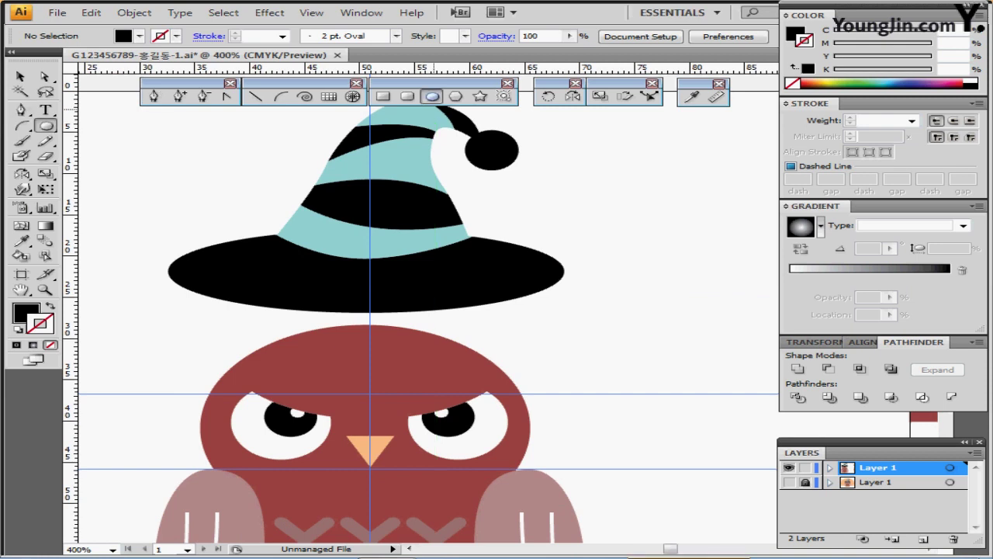
left_click_drag(370, 248, 405, 266)
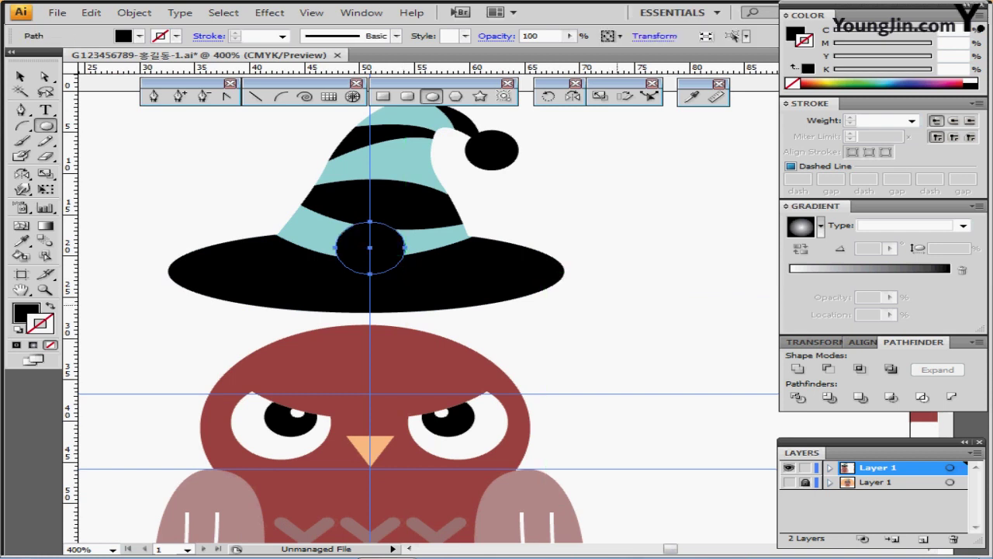
key("ctrl+minus")
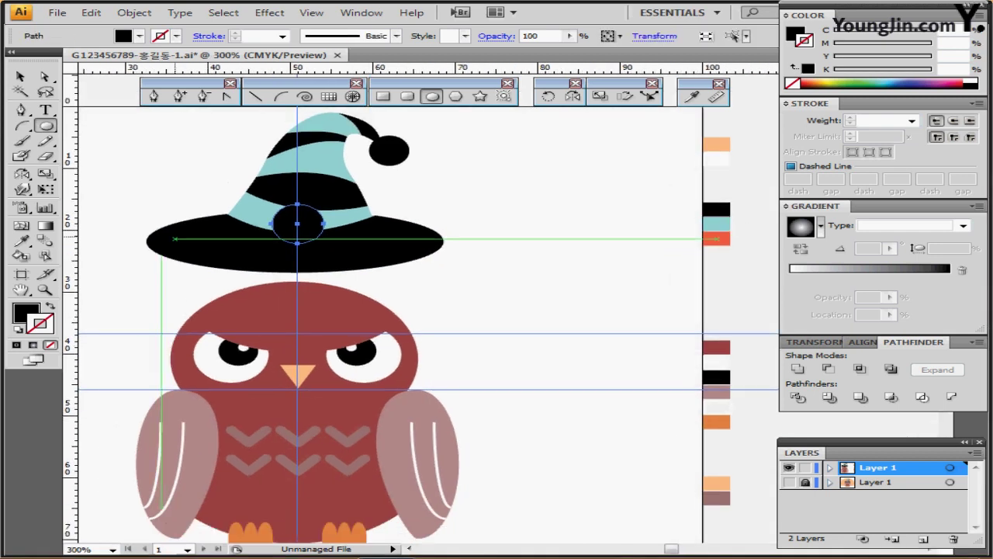
left_click(692, 96)
left_click(720, 239)
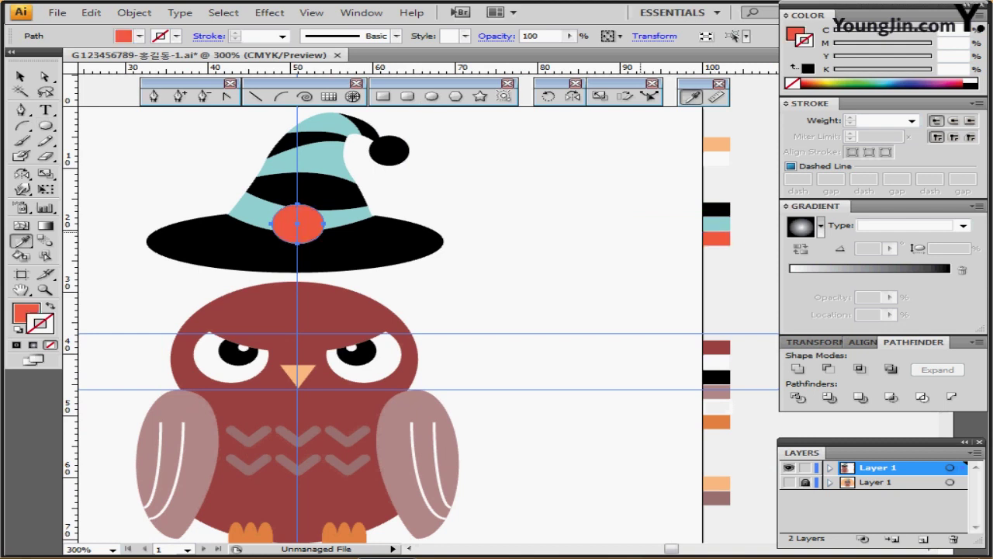
Nudge the orange-red ellipse slightly and draw a tall rounded rectangle from its centre with default white fill and black stroke.
key("ctrl+plus")
key("ctrl+plus")
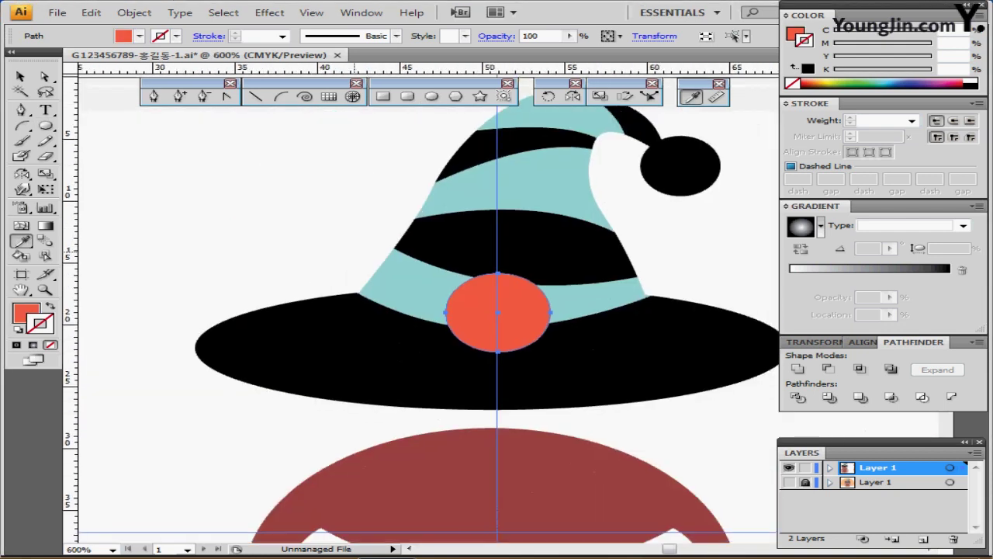
left_click_drag(354, 252, 246, 225)
left_click_drag(399, 291, 392, 279)
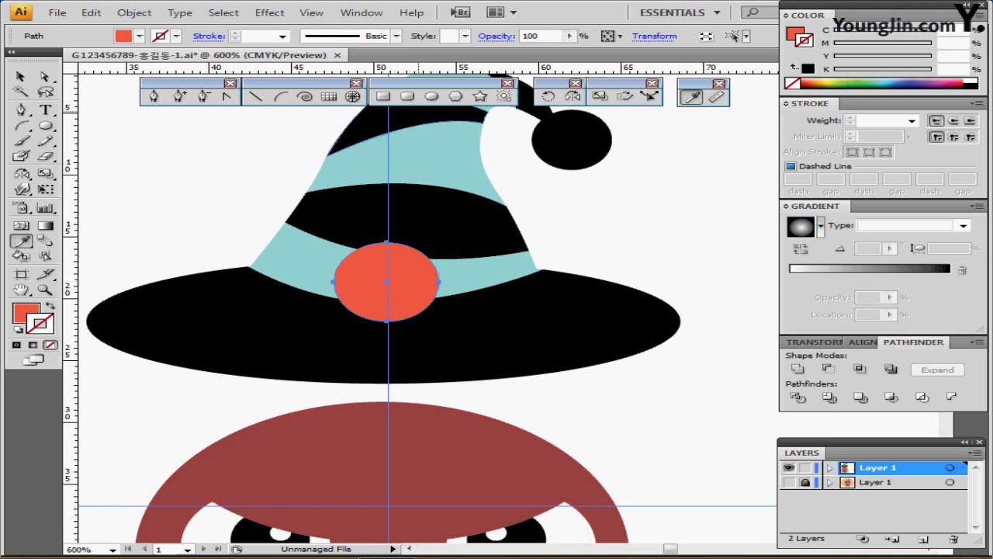
left_click(408, 97)
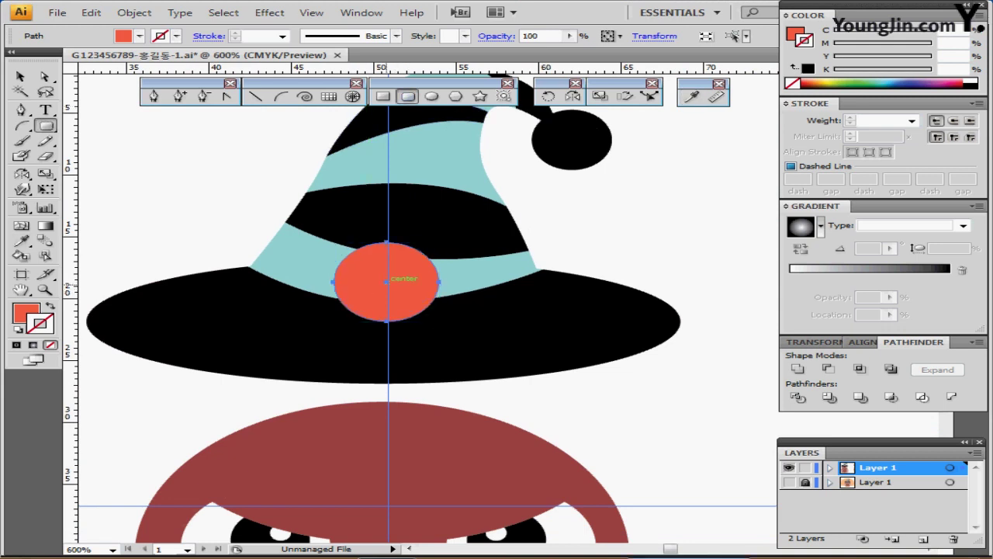
left_click_drag(386, 281, 407, 305)
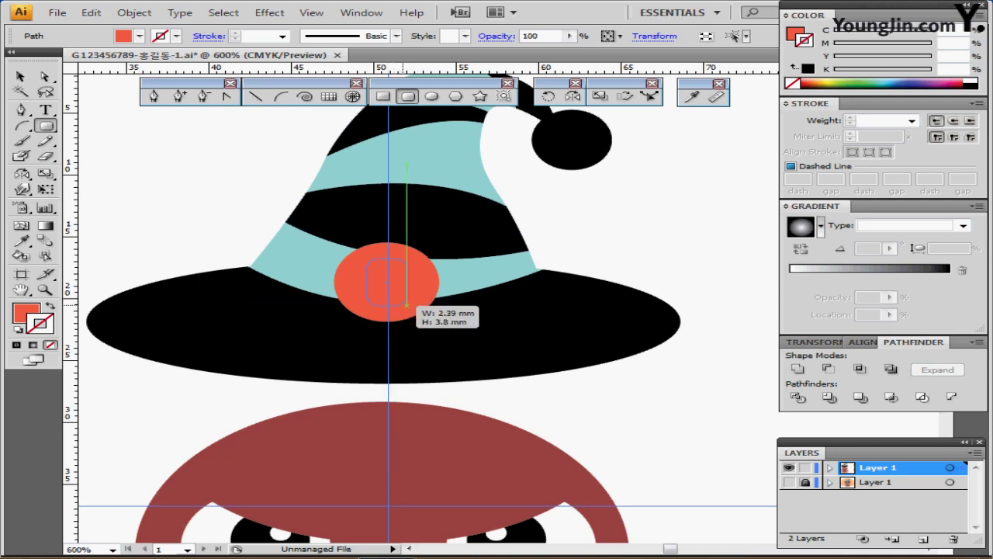
left_click_drag(406, 305, 400, 307)
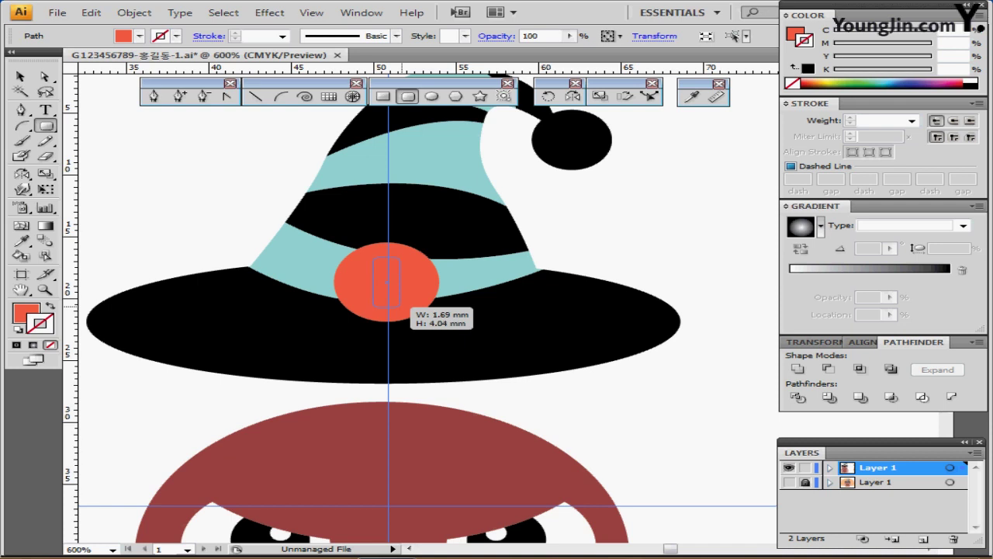
left_click_drag(400, 310, 406, 309)
key("d")
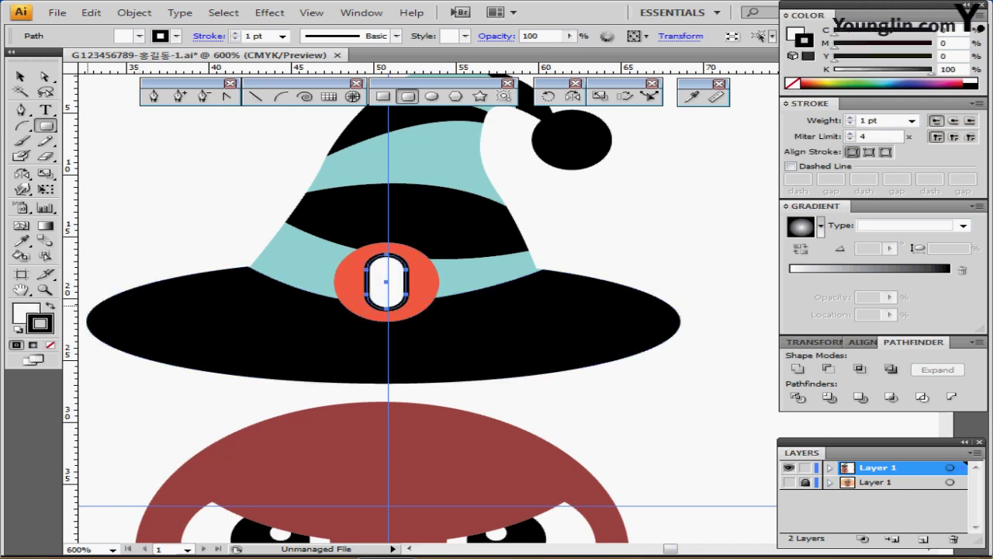
Subtract the rounded rectangle from the orange-red ellipse with Minus Front, and enlarge the resulting ring slightly.
left_click(357, 282, "ctrl+shift")
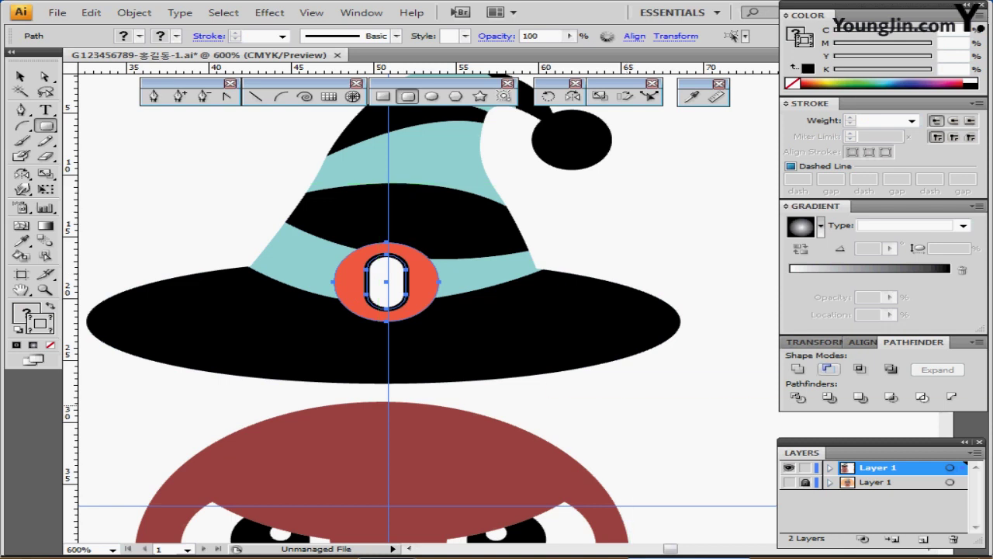
left_click(827, 369)
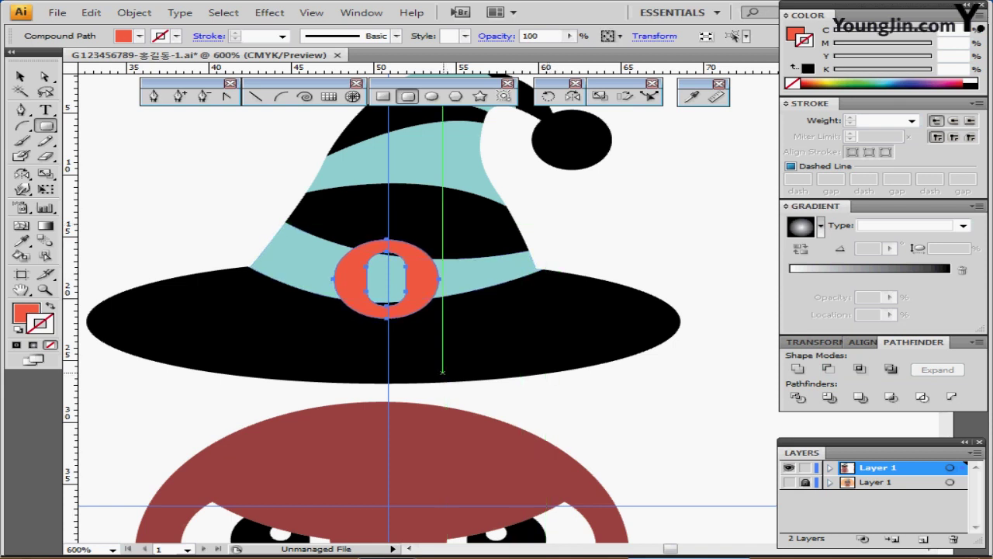
key("ctrl")
left_click_drag(439, 319, 445, 323)
left_click_drag(432, 286, 430, 283)
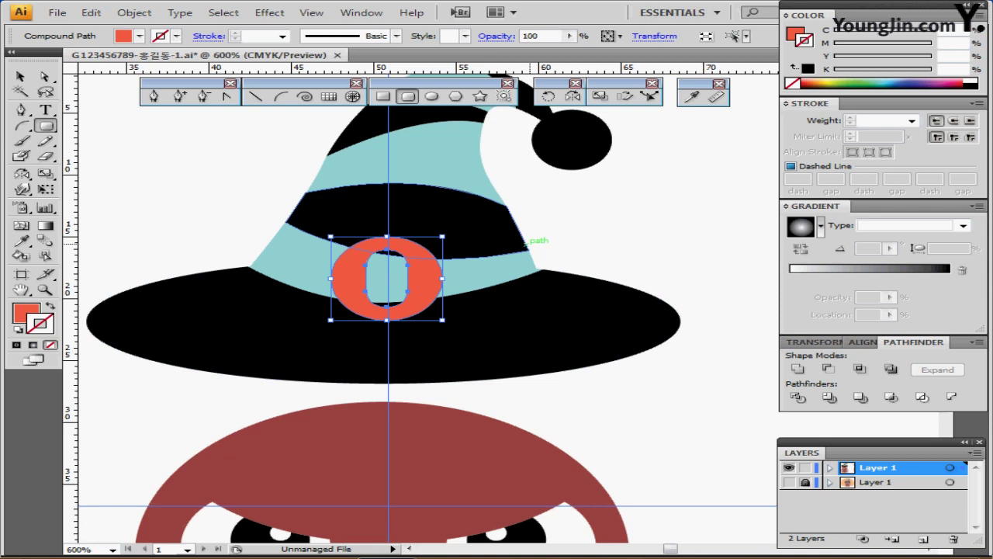
Rotate the orange-red buckle ring slightly clockwise on the hat band.
key("a")
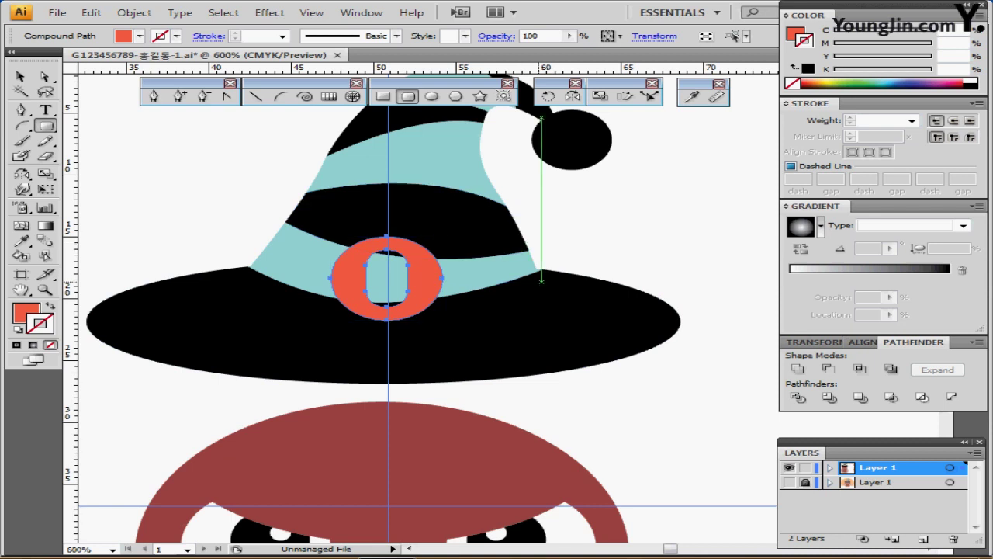
key("v")
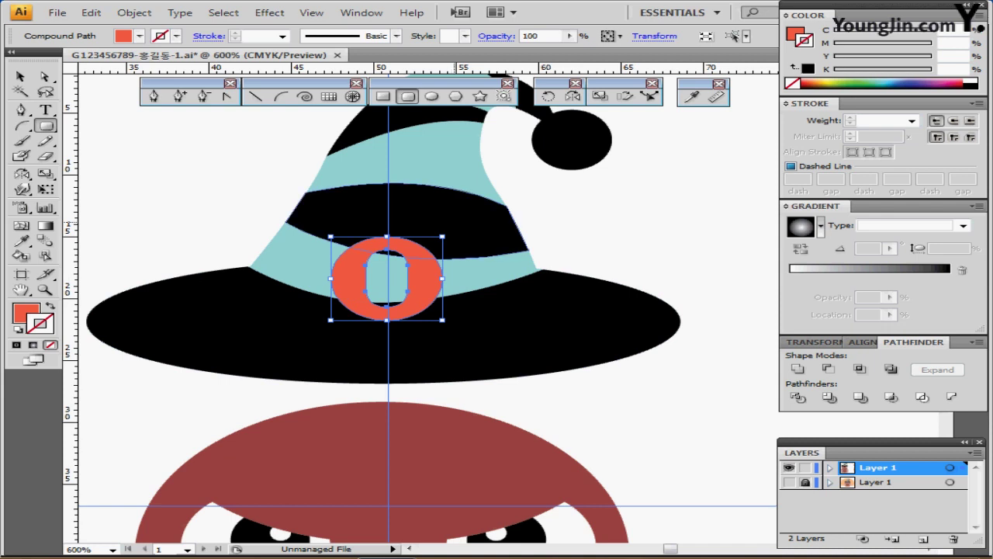
left_click_drag(454, 229, 468, 235)
key("a")
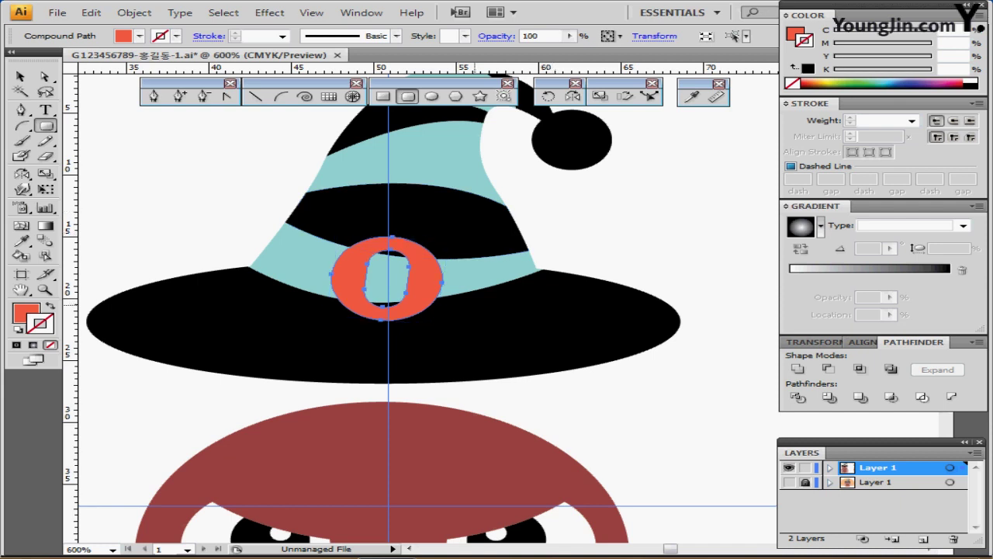
key("ctrl+minus")
key("v")
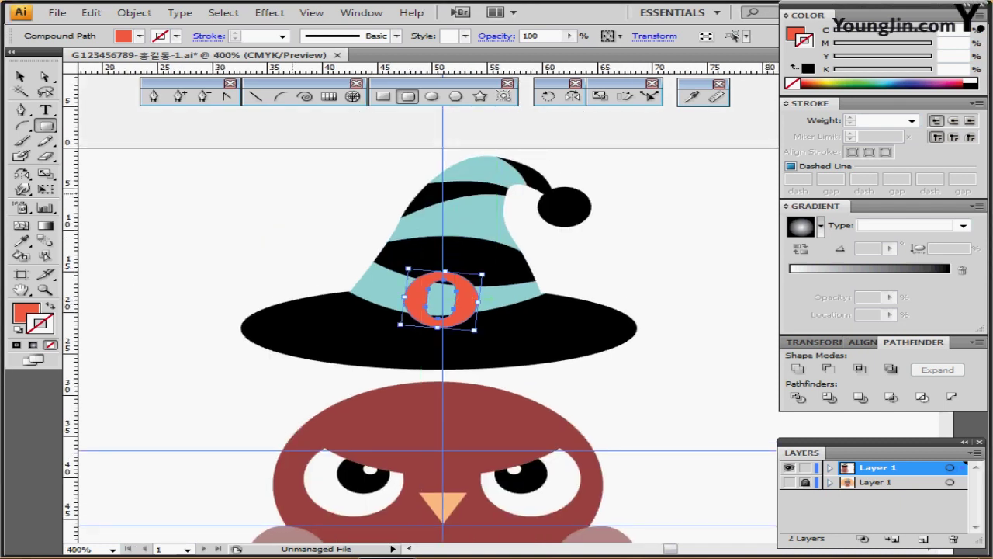
Move the complete witch hat with its buckle down onto the owl's head and nudge it up slightly.
left_click_drag(292, 193, 565, 341)
left_click_drag(451, 230, 441, 313)
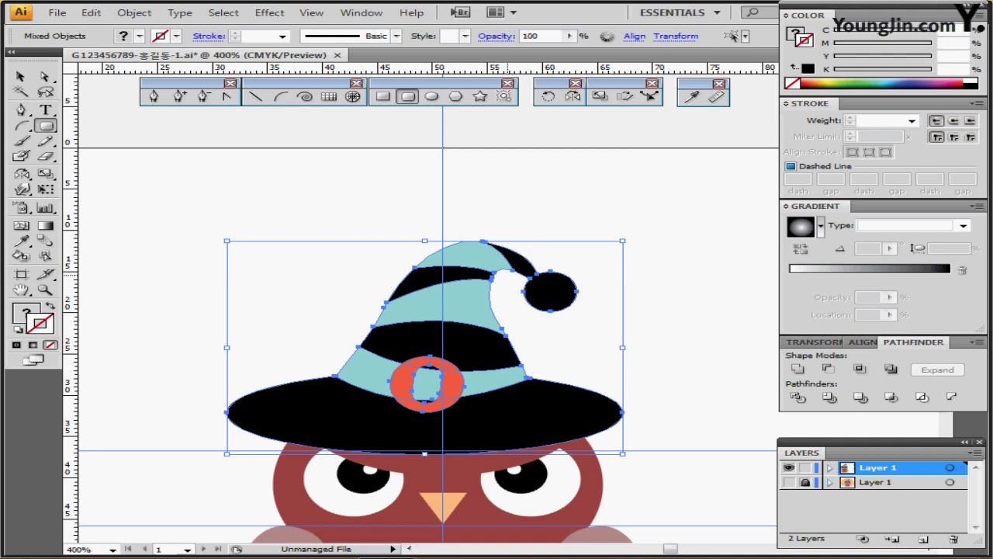
key("Up")
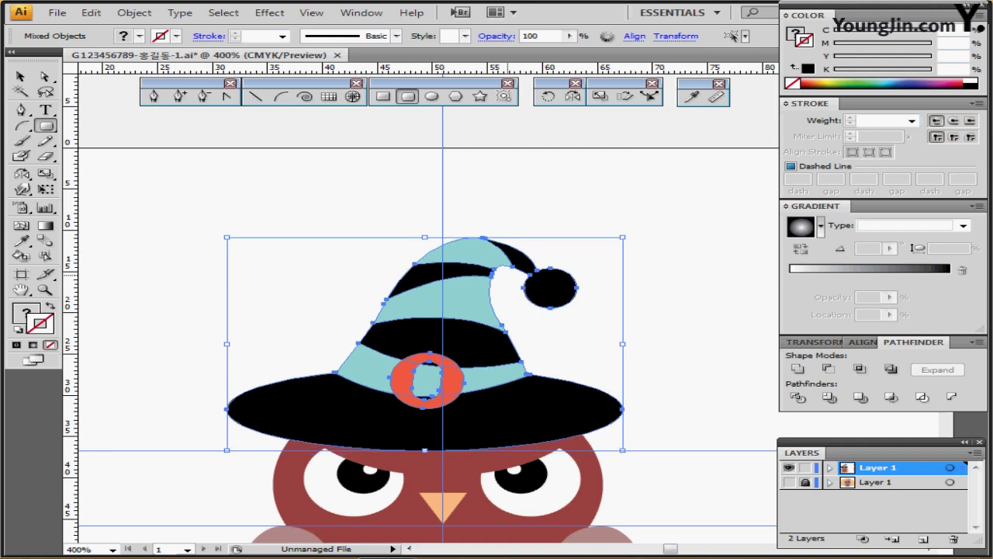
key("ctrl+0")
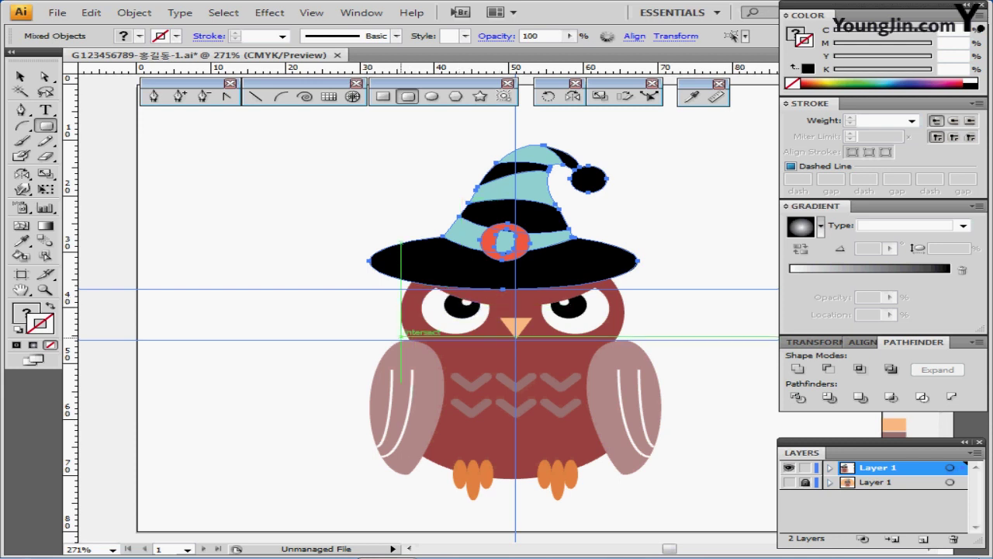
scroll(400, 332, "right", 3)
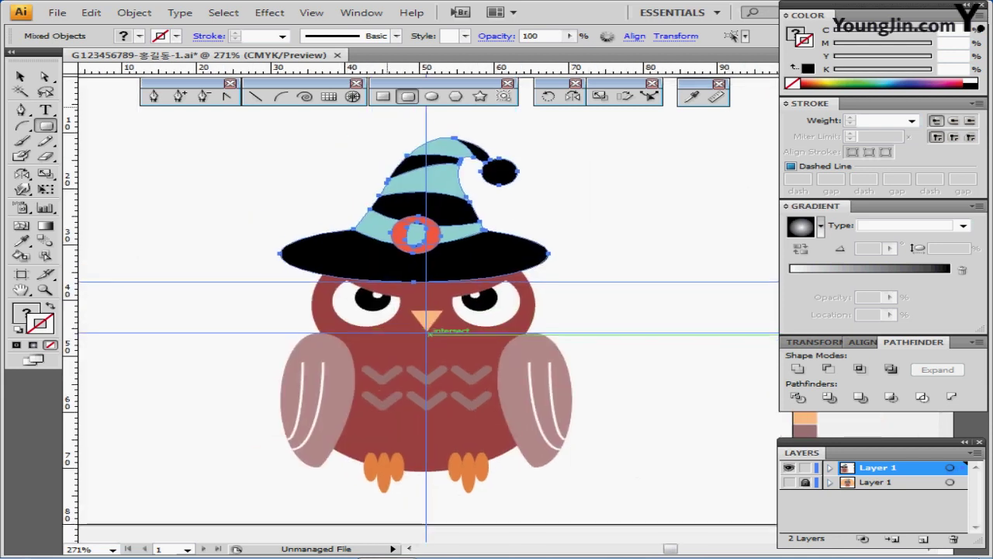
key("ctrl+shift+a")
key("ctrl+minus")
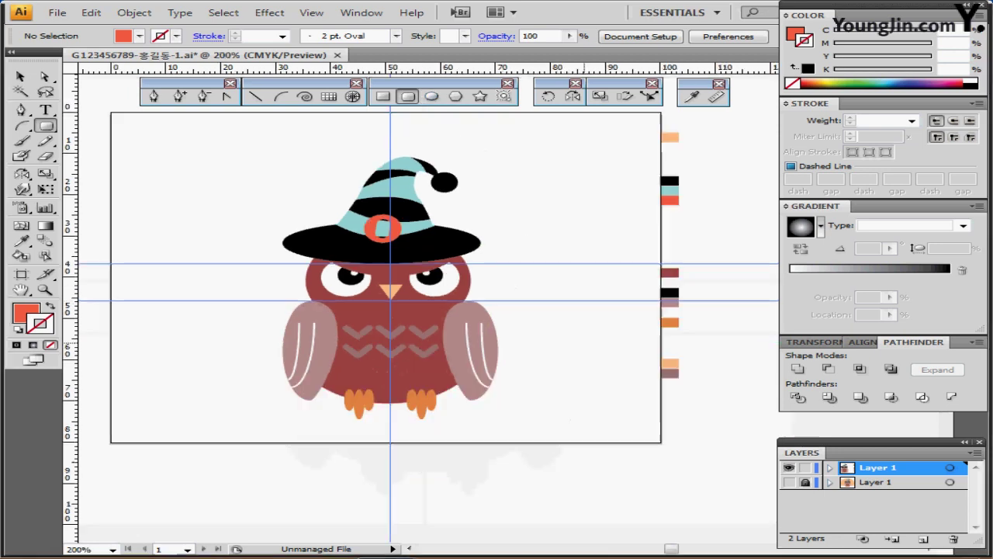
left_click_drag(583, 343, 535, 354)
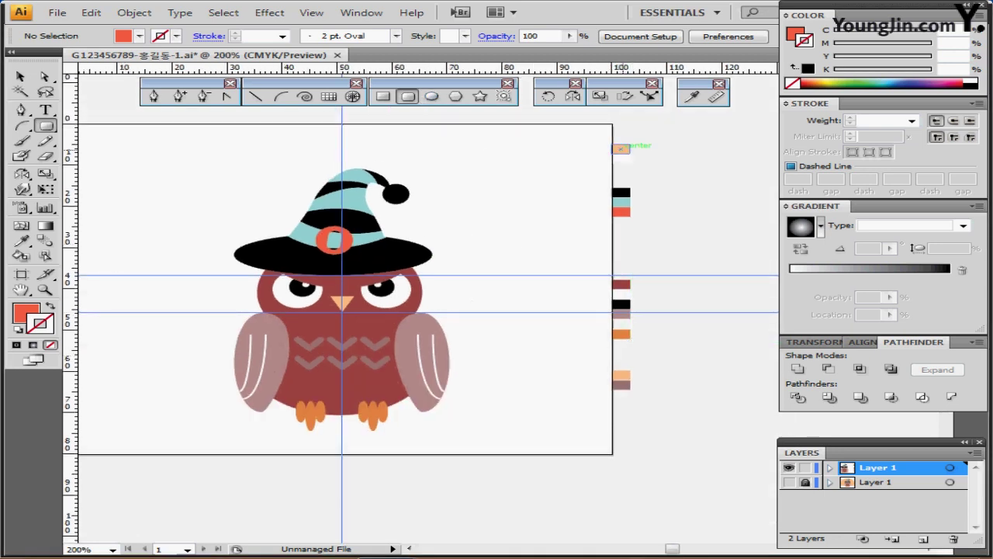
Draw an 83 mm by 83 mm circle at the beak's lower tip on the vertical guide, filled with the uppermost light-orange sample colour.
left_click(620, 149)
scroll(620, 148, "left", 3)
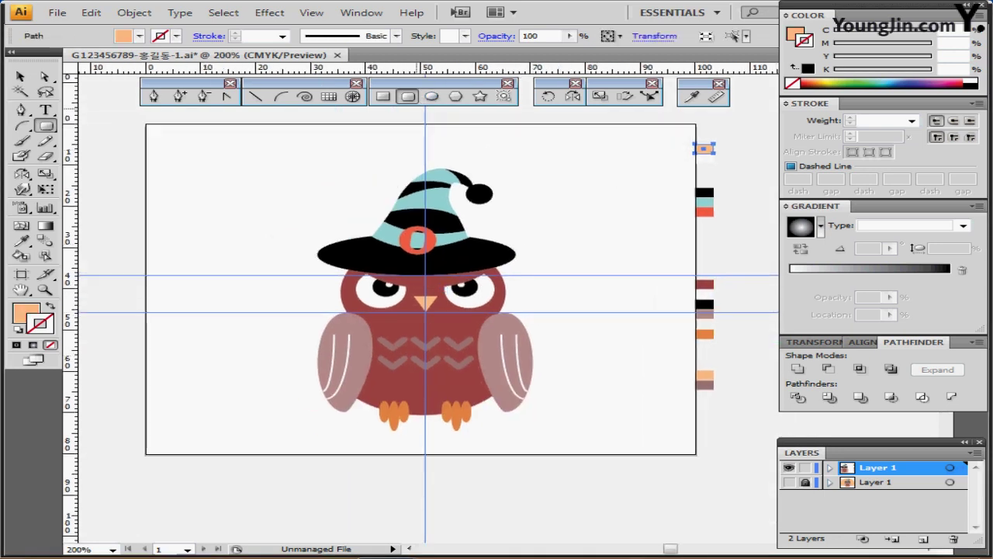
key("l")
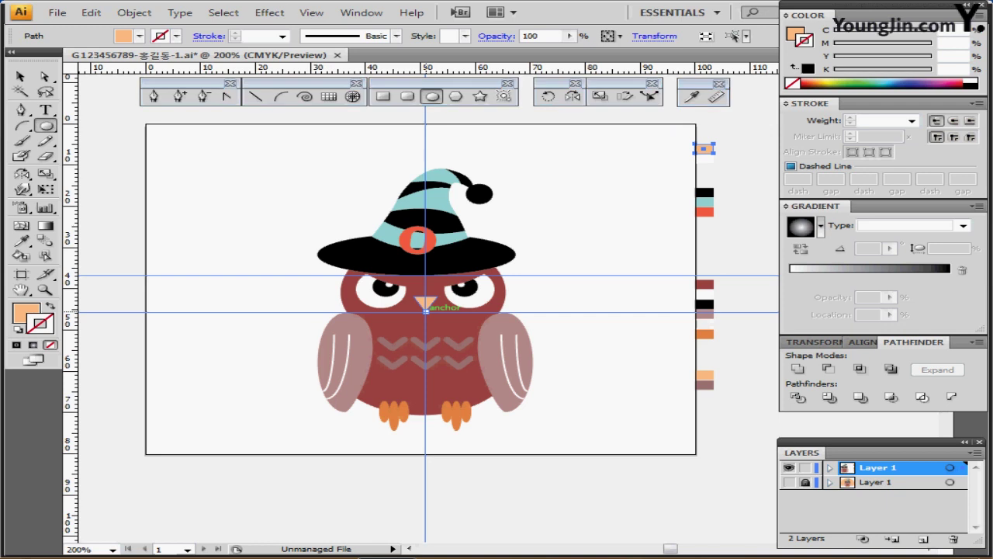
left_click(425, 309)
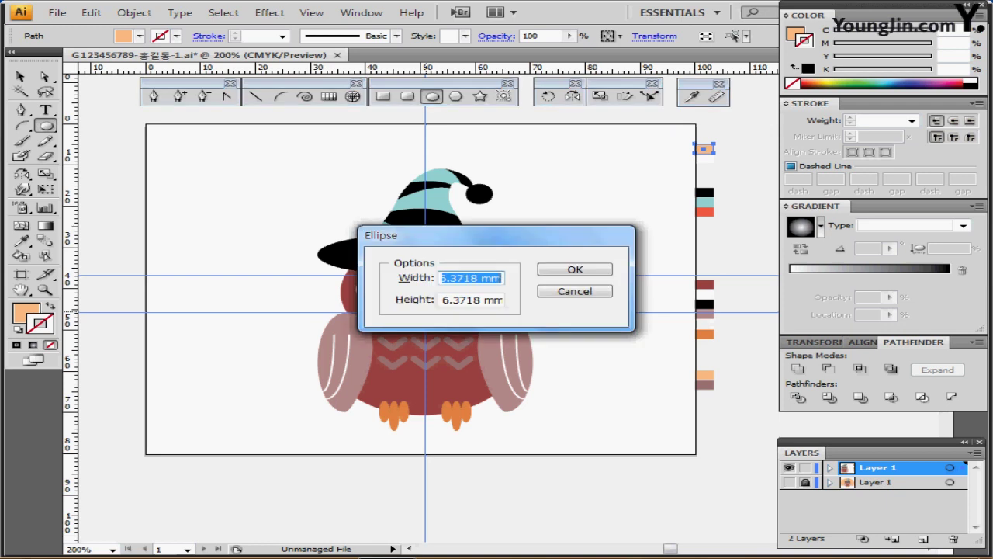
type("83")
key("Tab")
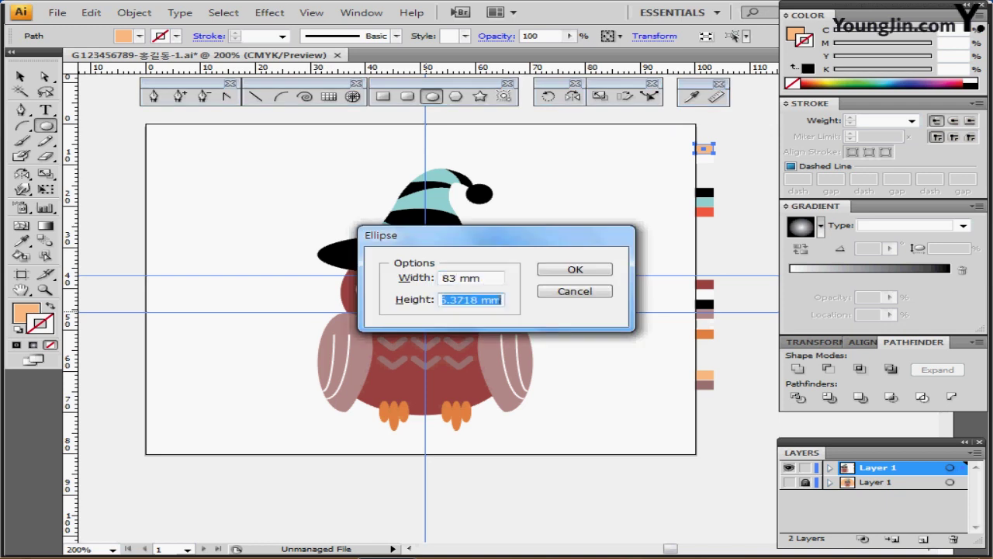
type("83")
key("Return")
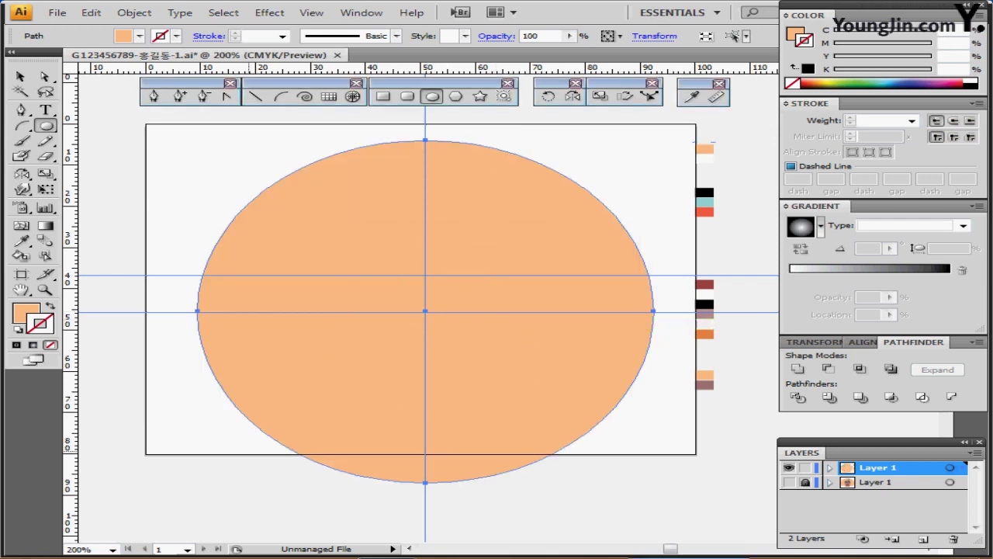
In Outline view, trace the reference's zigzag mountain line with an open Pen path across the circle's lower part, extending past both its edges.
left_click(153, 96)
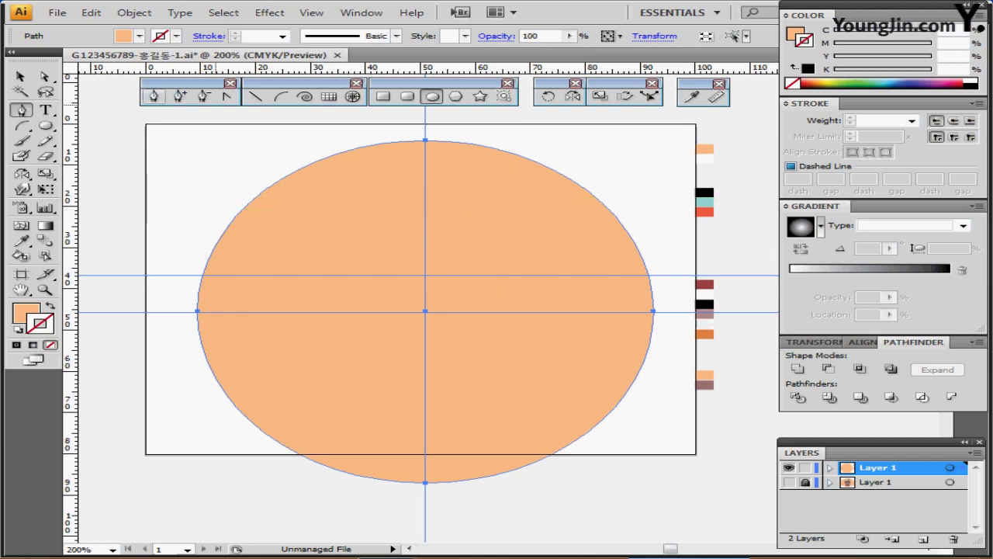
left_click(169, 363, "ctrl")
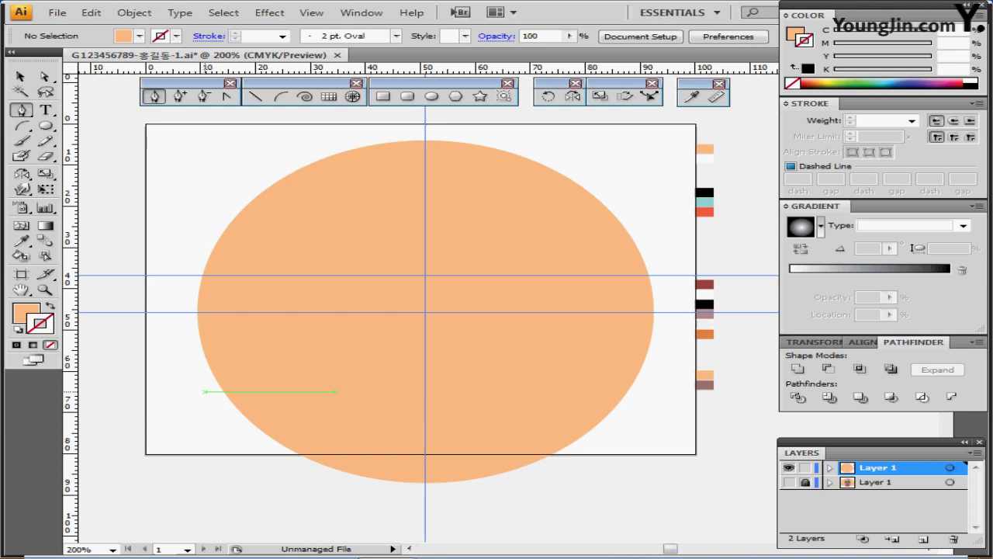
key("ctrl+y")
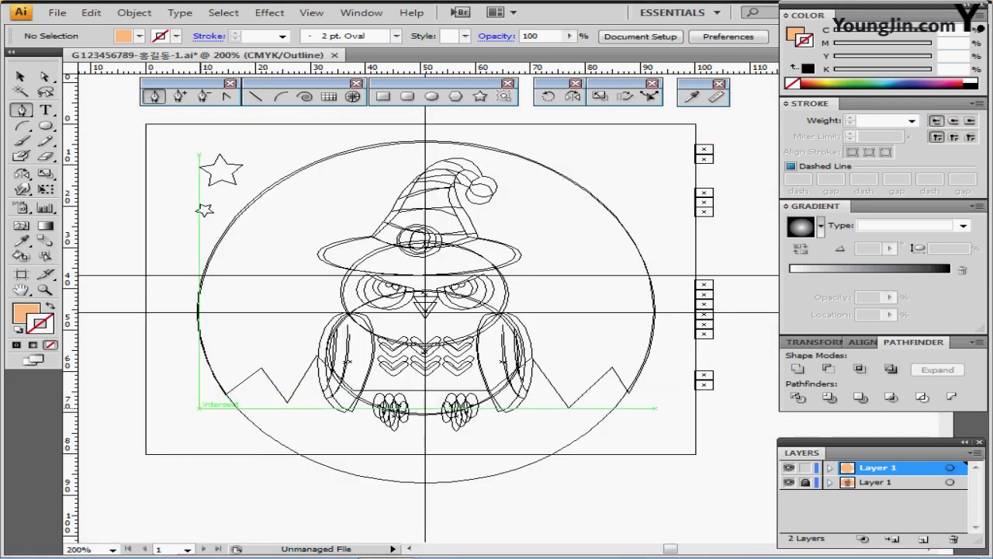
left_click(198, 409)
left_click(262, 368)
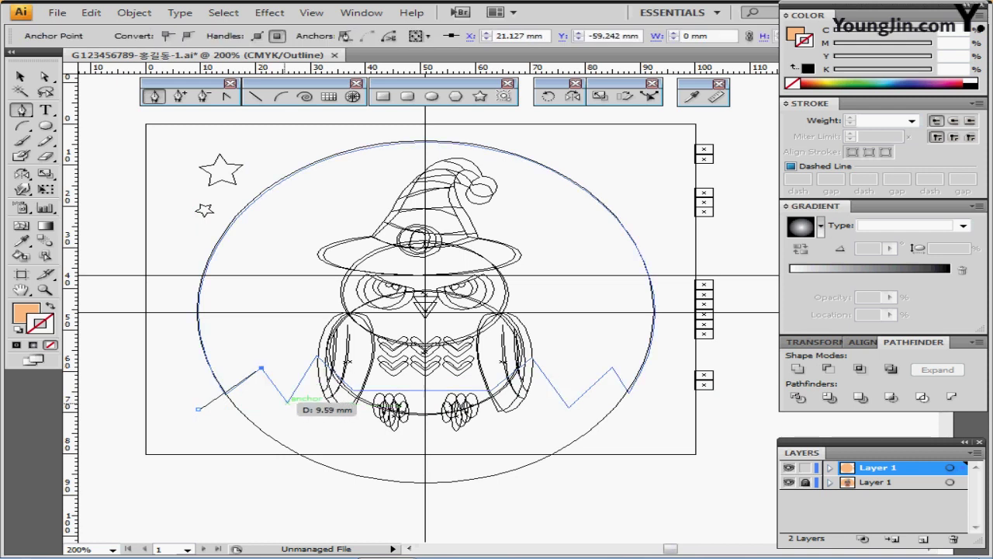
left_click(287, 402)
left_click(317, 354)
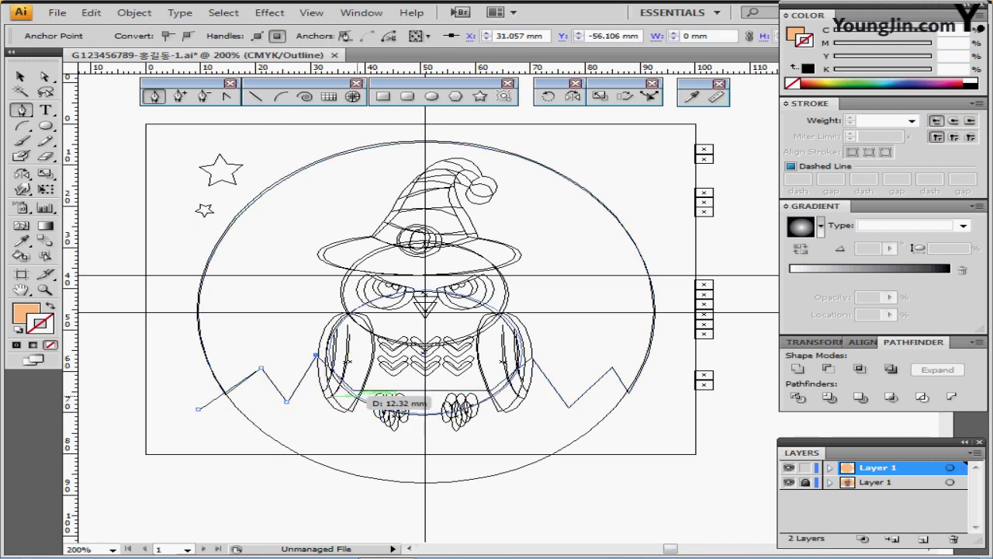
left_click(354, 390)
left_click_drag(492, 389, 570, 405)
left_click(569, 407)
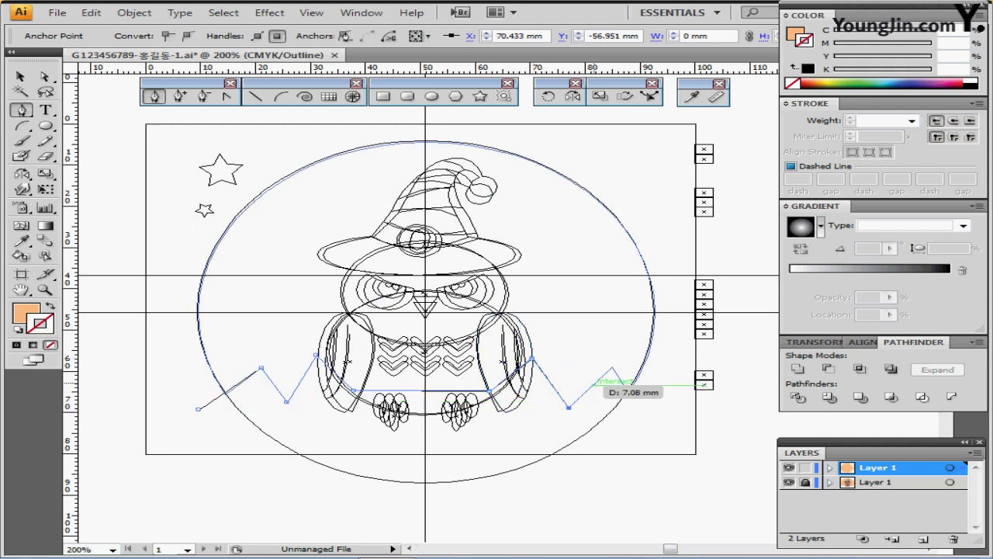
left_click(612, 366)
left_click(668, 435)
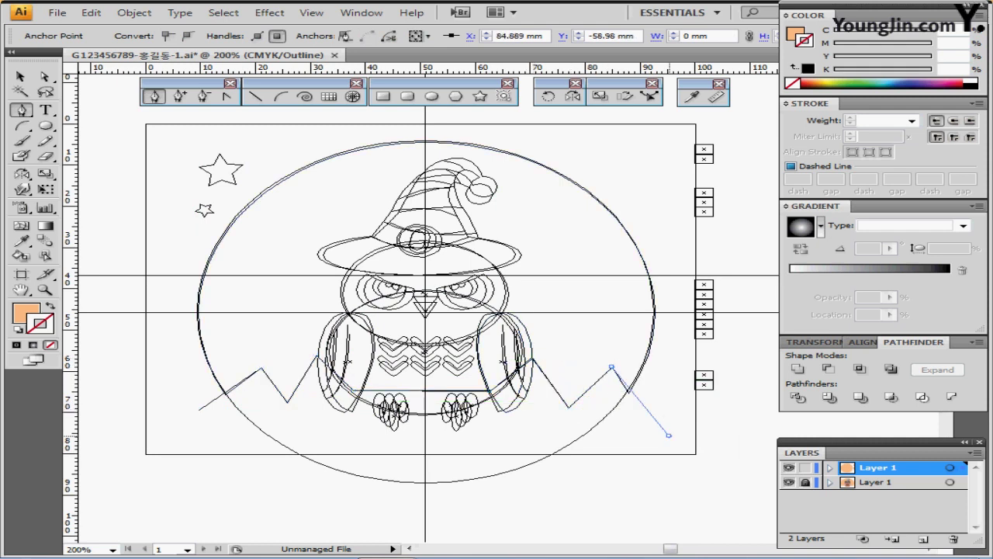
left_click(669, 434)
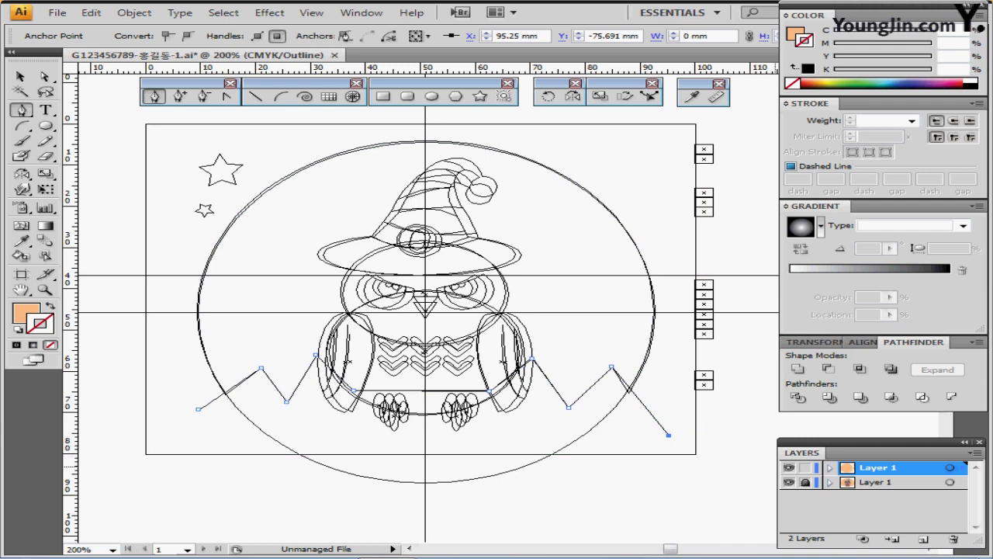
Return to Preview, hide the reference layer, and give the zigzag path no fill and the default 1 pt black stroke.
key("ctrl+y")
left_click(789, 481)
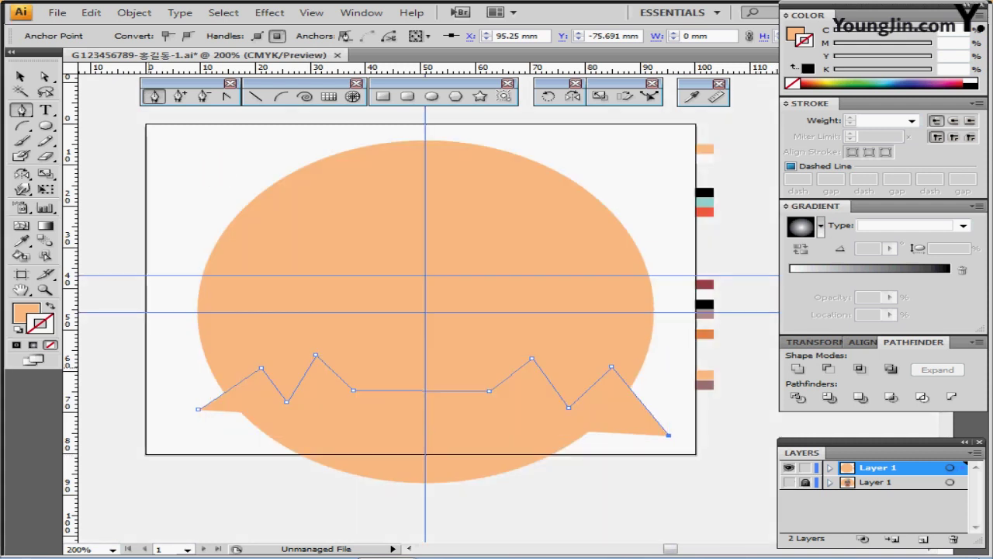
key("x")
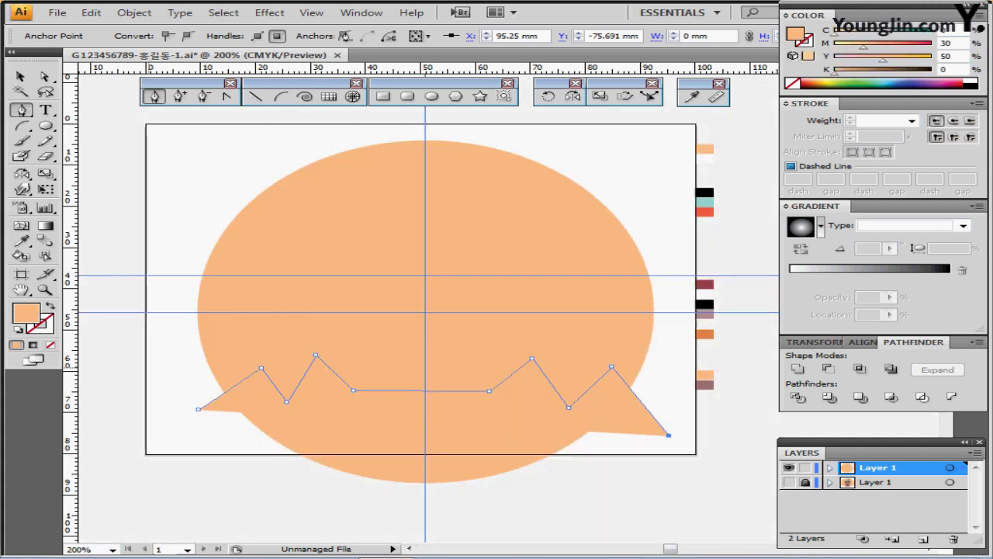
key("d")
key("slash")
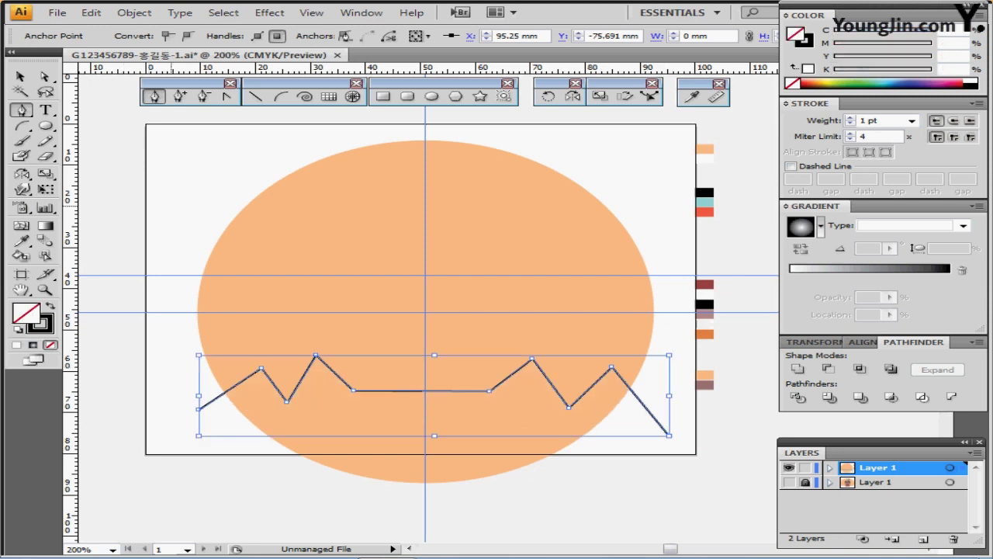
key("ctrl+shift+b")
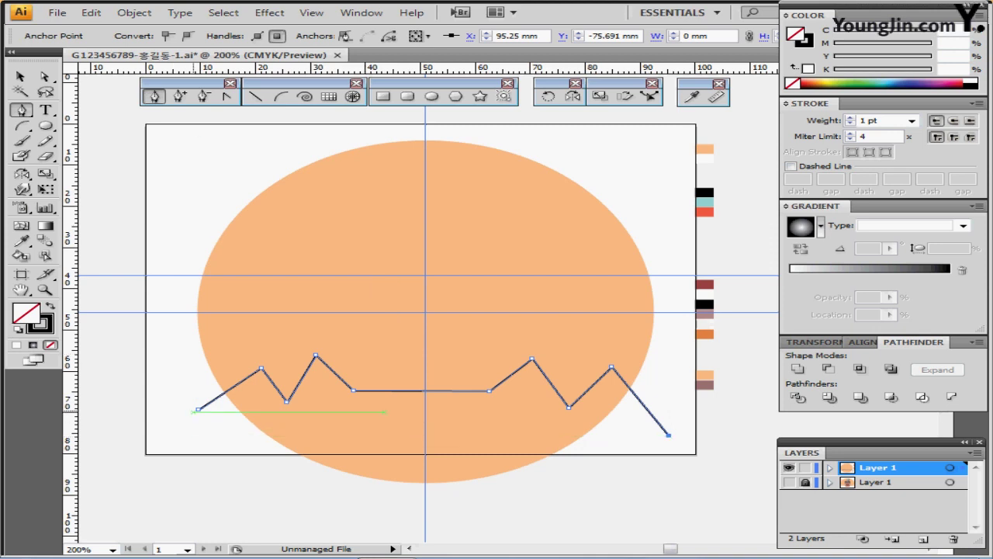
key("ctrl+shift+b")
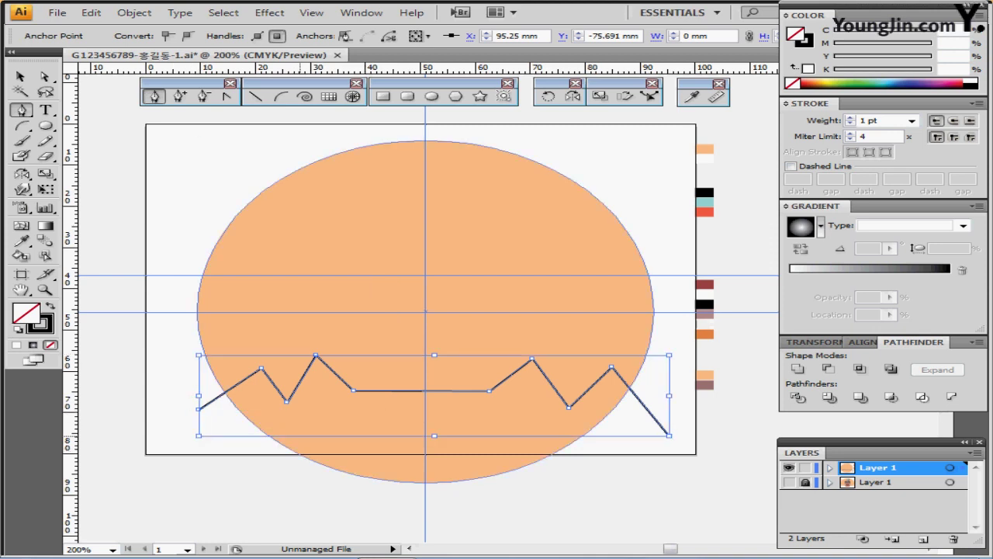
Divide the light-orange circle along the zigzag path and delete the piece below it.
key("ctrl+a")
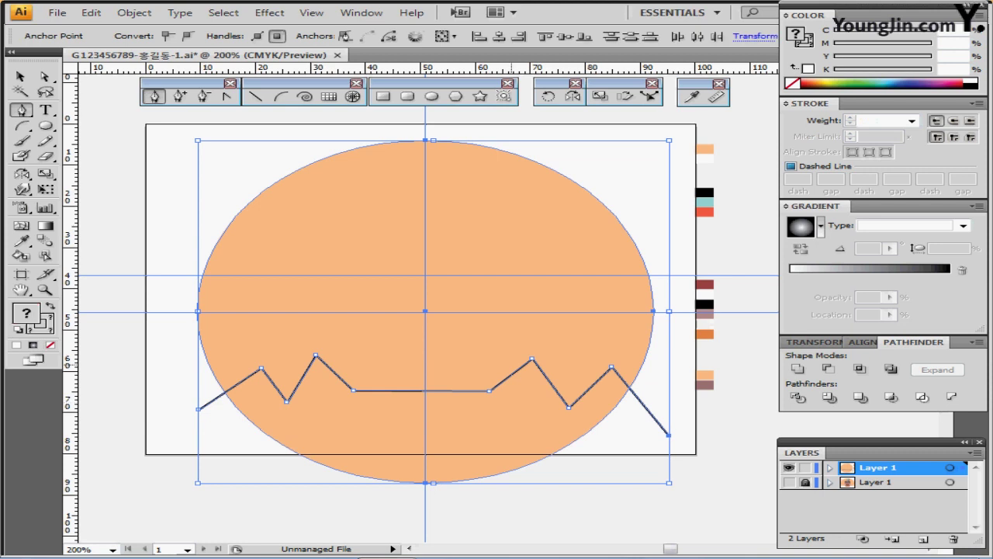
left_click(798, 397)
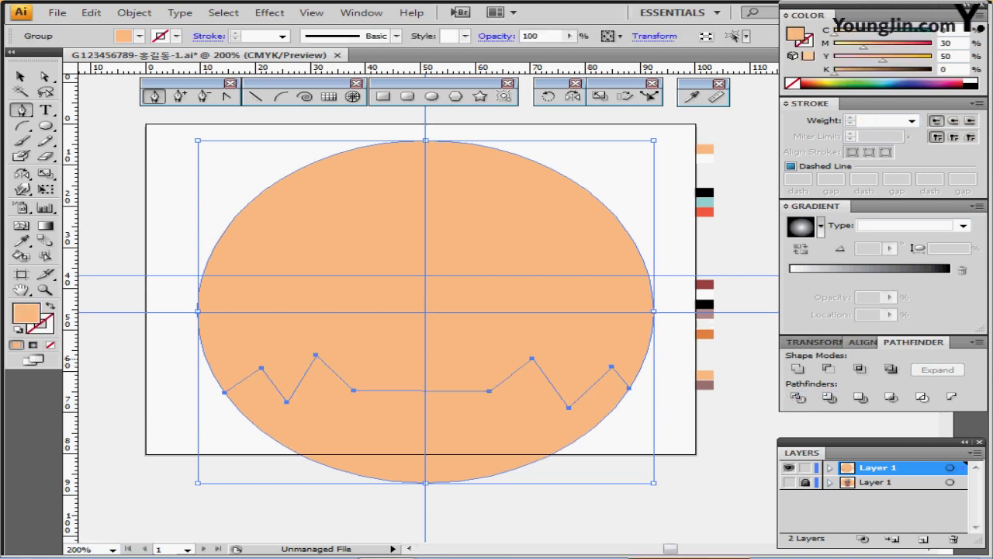
double_click(470, 445, "ctrl")
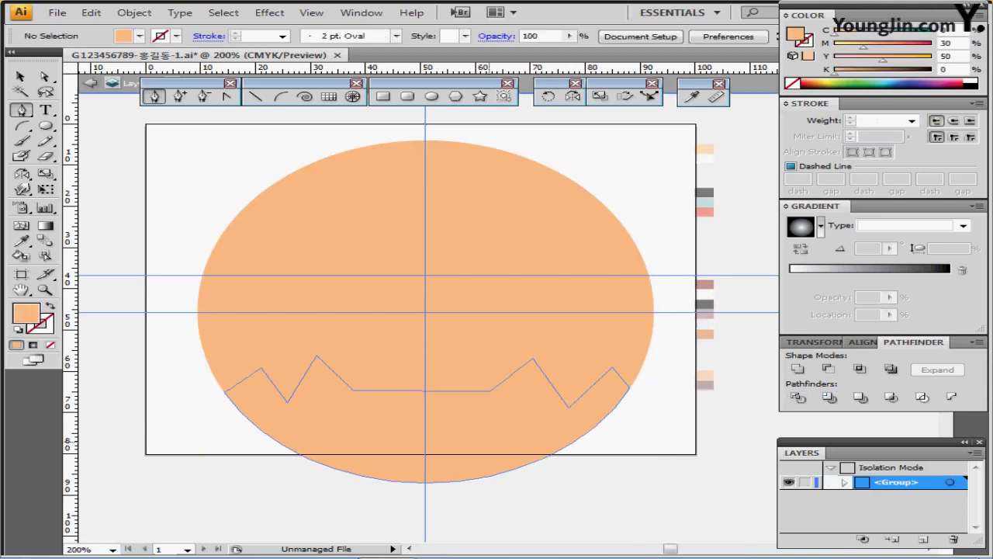
left_click(488, 441, "ctrl")
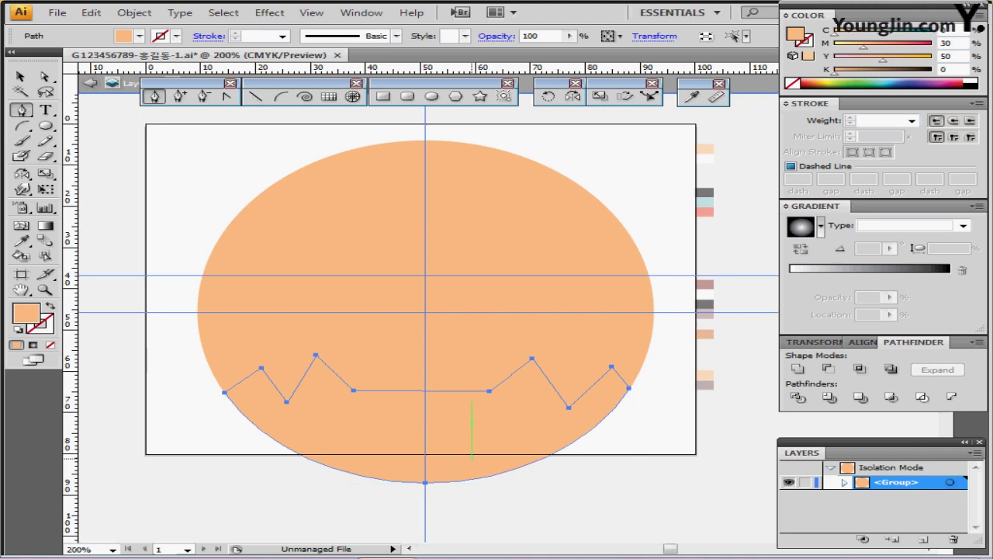
key("Delete")
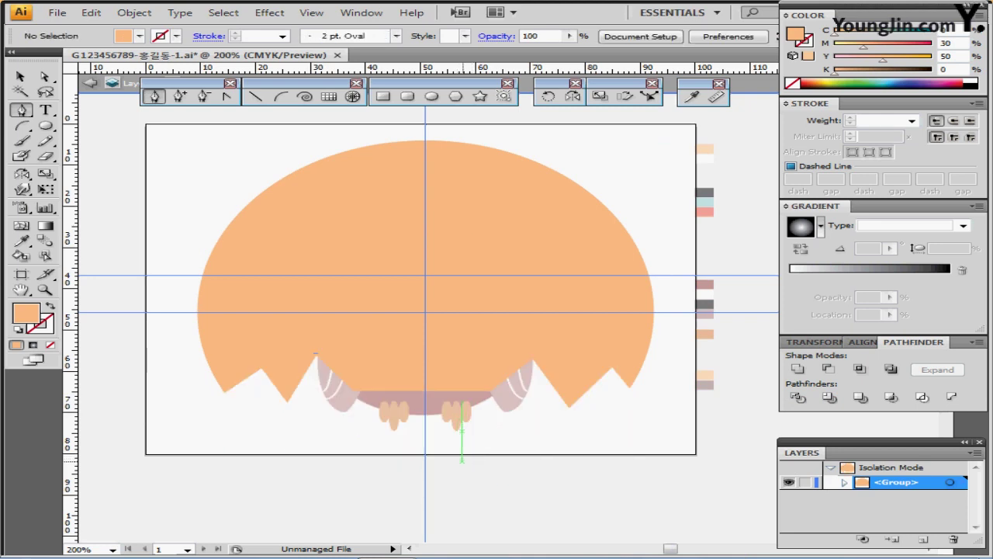
double_click(461, 459)
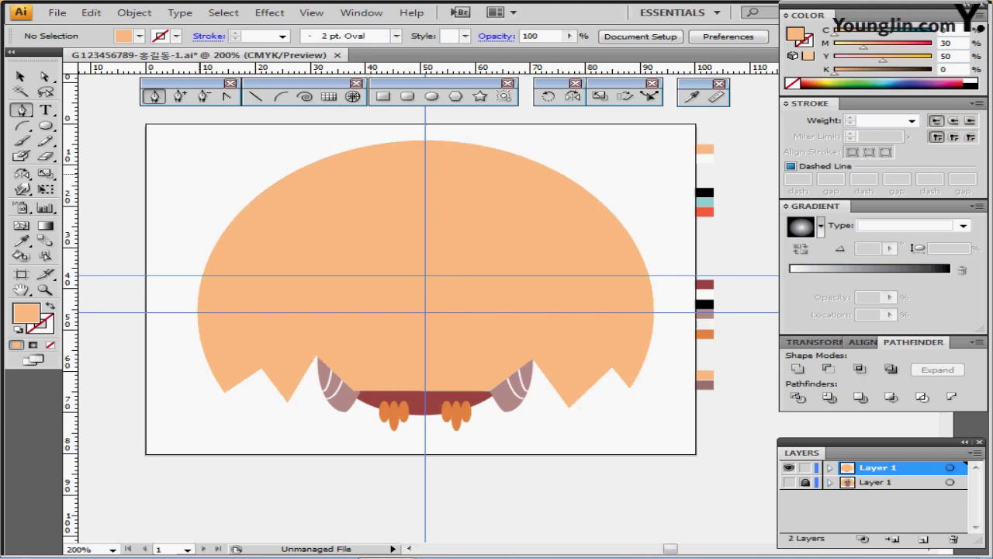
Send the jagged light-orange moon shape to the back, behind the owl.
left_click(356, 193)
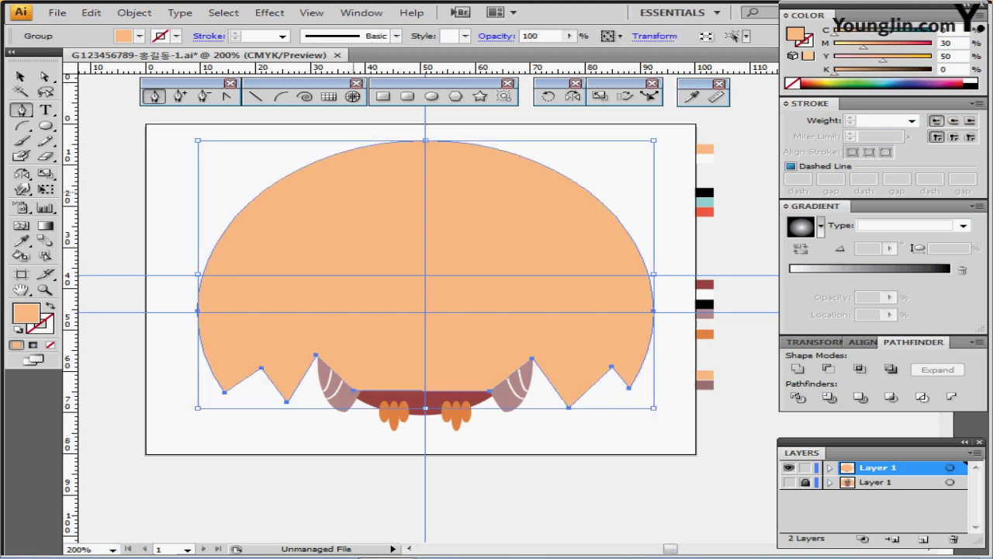
key("ctrl")
key("ctrl+shift+bracketleft")
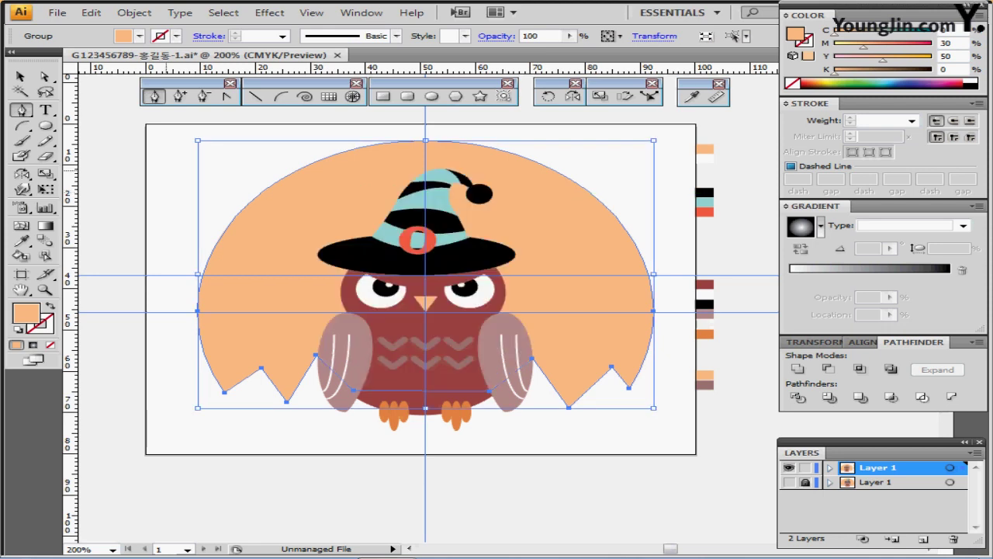
key("ctrl+shift+a")
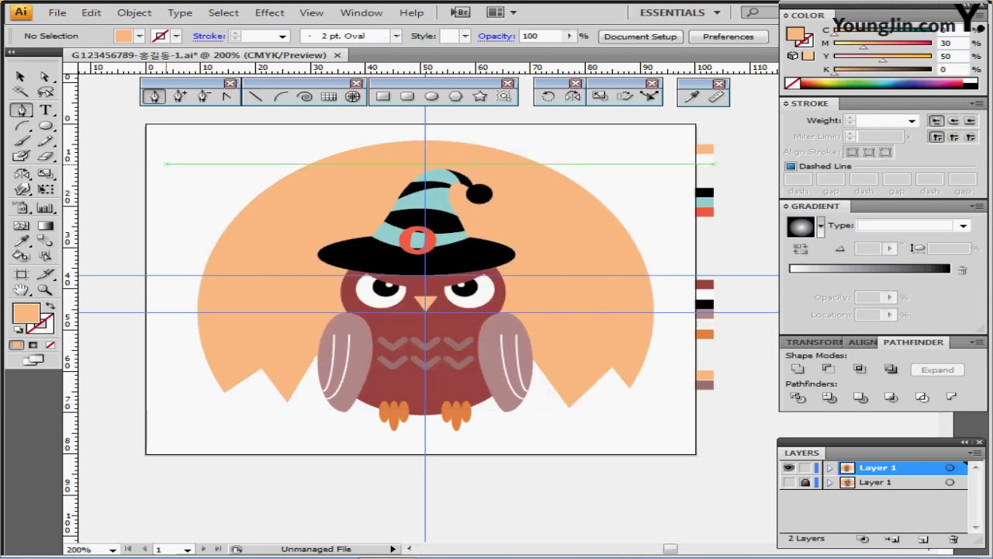
left_click_drag(262, 191, 268, 217)
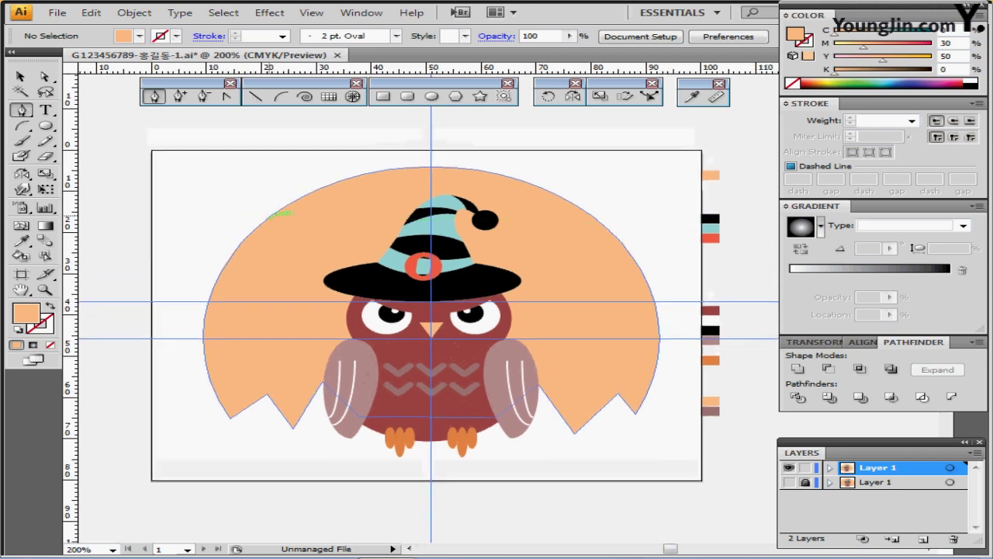
left_click(280, 213)
left_click(404, 144)
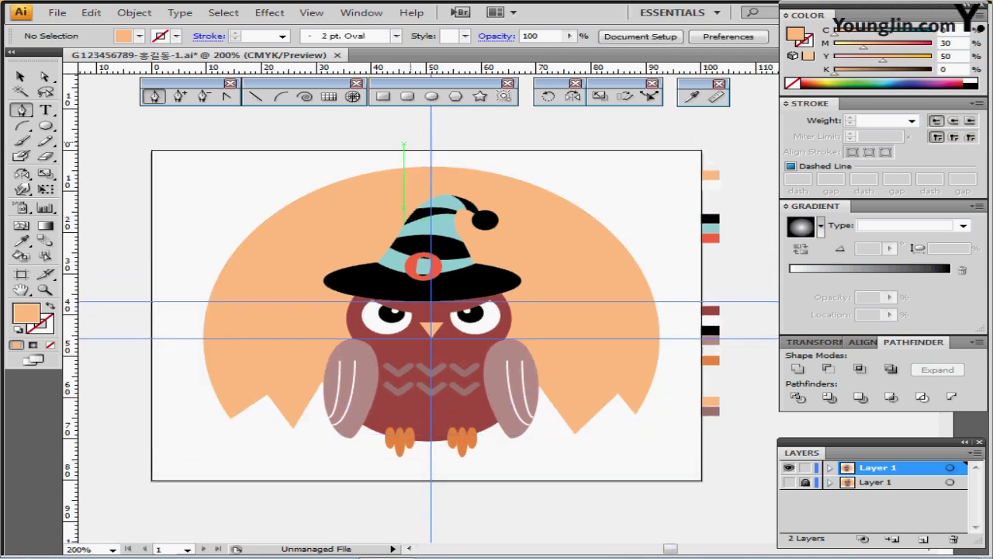
Show the reference layer and draw a large and a small five-pointed light-orange star over its stars, beside the moon's upper-left edge.
left_click(479, 95)
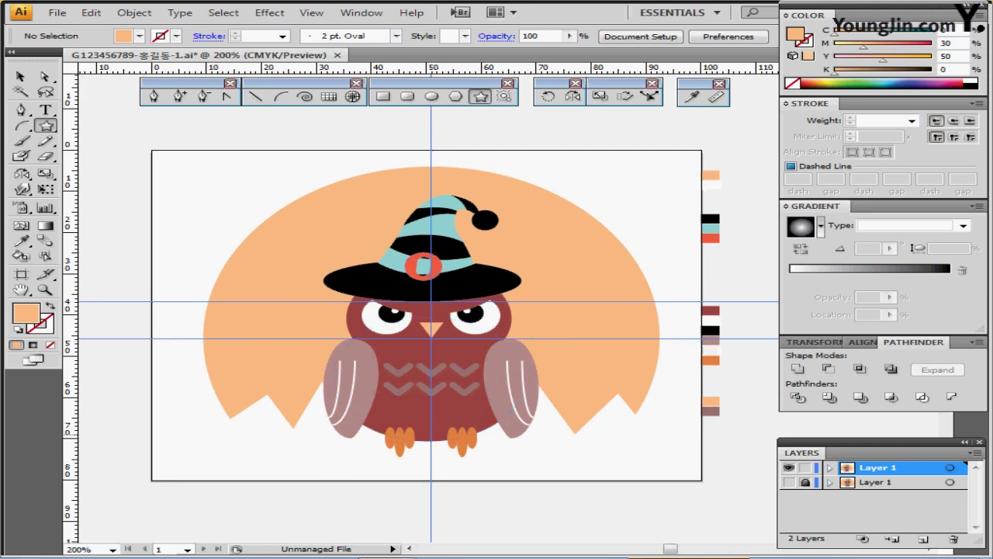
left_click(789, 482)
left_click_drag(209, 185, 229, 194)
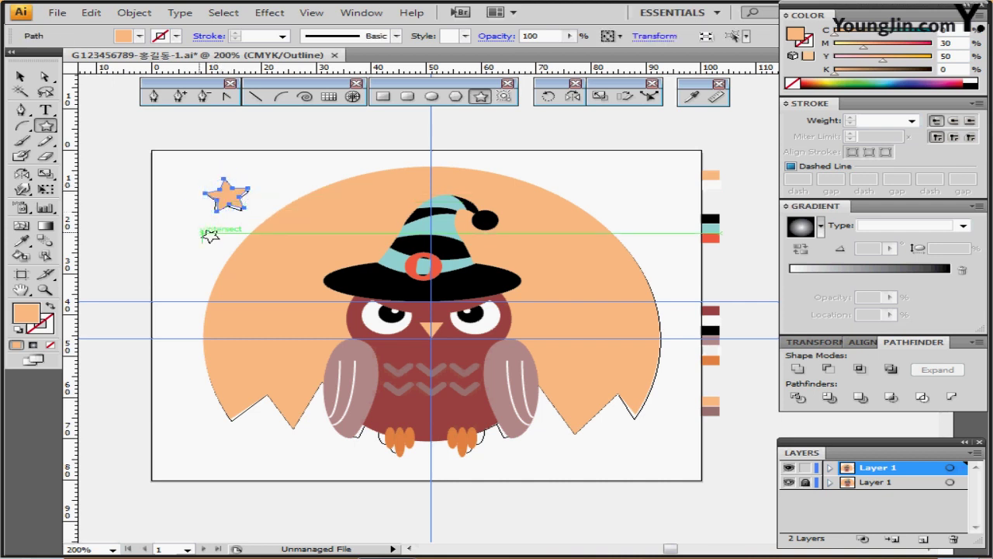
left_click_drag(209, 235, 209, 235)
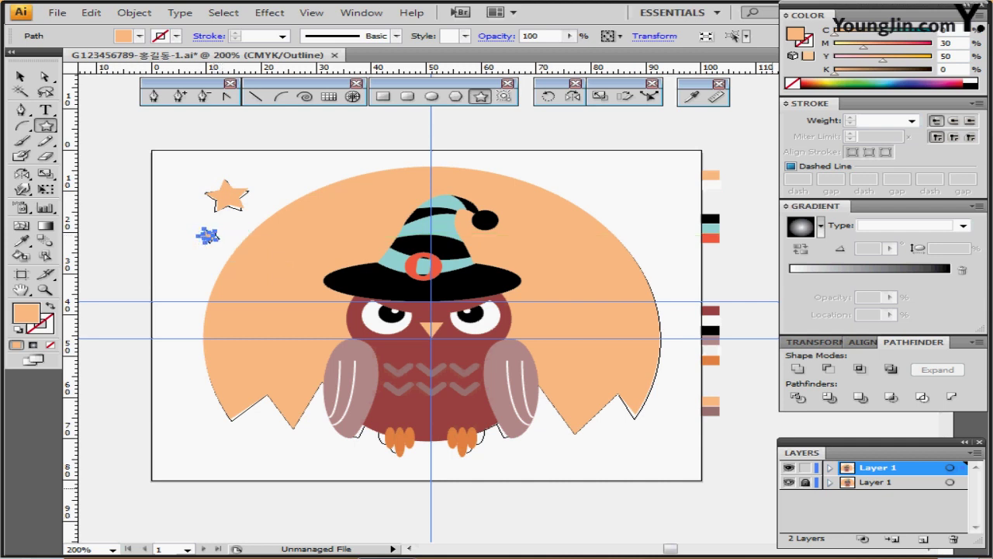
Hide the reference layer, deselect the star, and hide the guides.
left_click(788, 482)
left_click(621, 215, "ctrl")
scroll(589, 280, "down", 2)
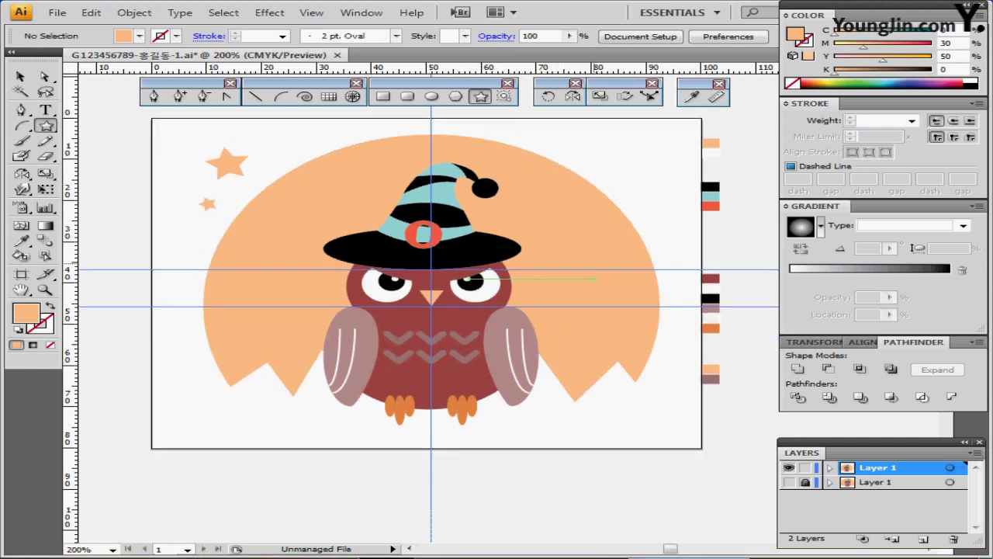
key("ctrl+;")
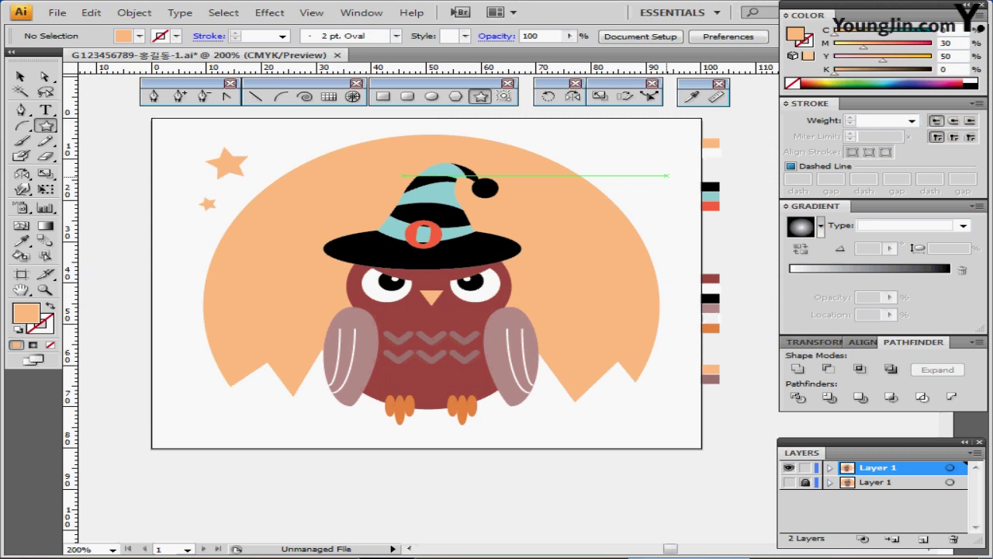
Select the witch hat together with its buckle, nudge them slightly right and down on the owl's head, and deselect everything.
left_click(485, 186, "ctrl")
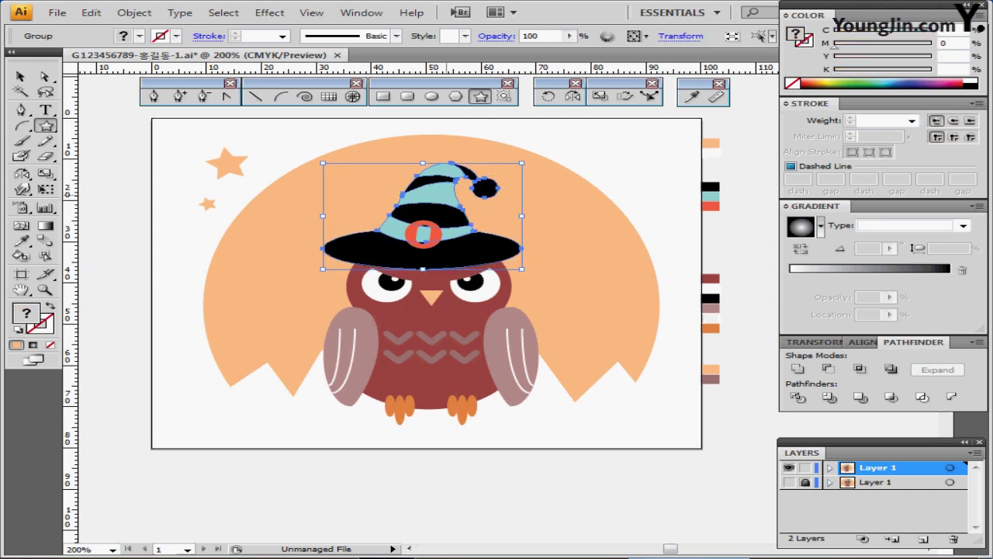
left_click(439, 232, "ctrl+shift")
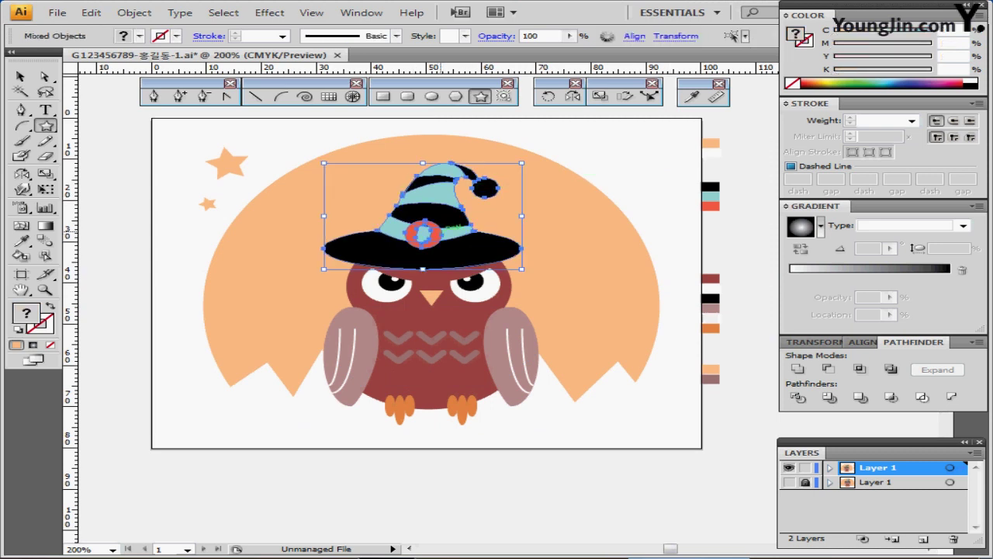
key("Right")
key("Right")
key("Down")
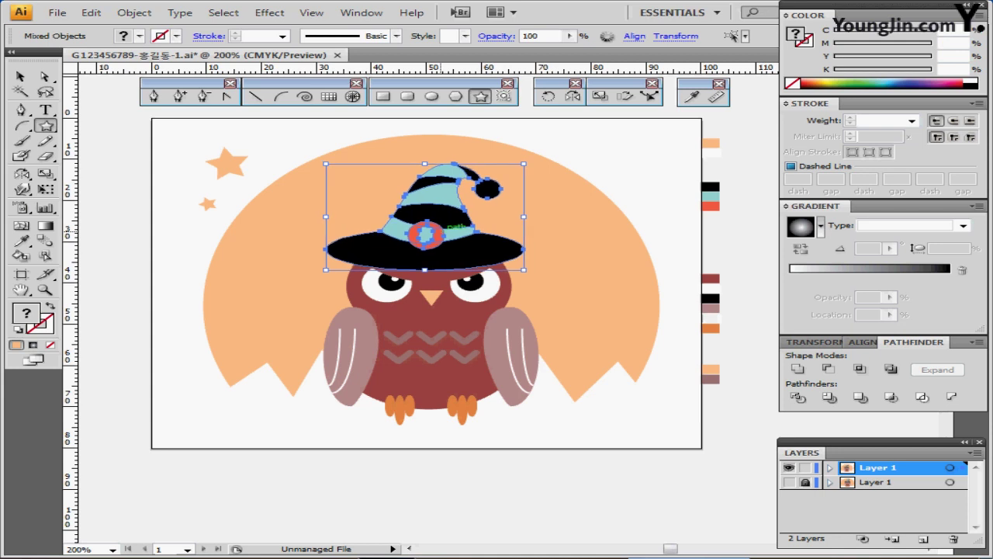
key("Down")
key("Right")
key("Down")
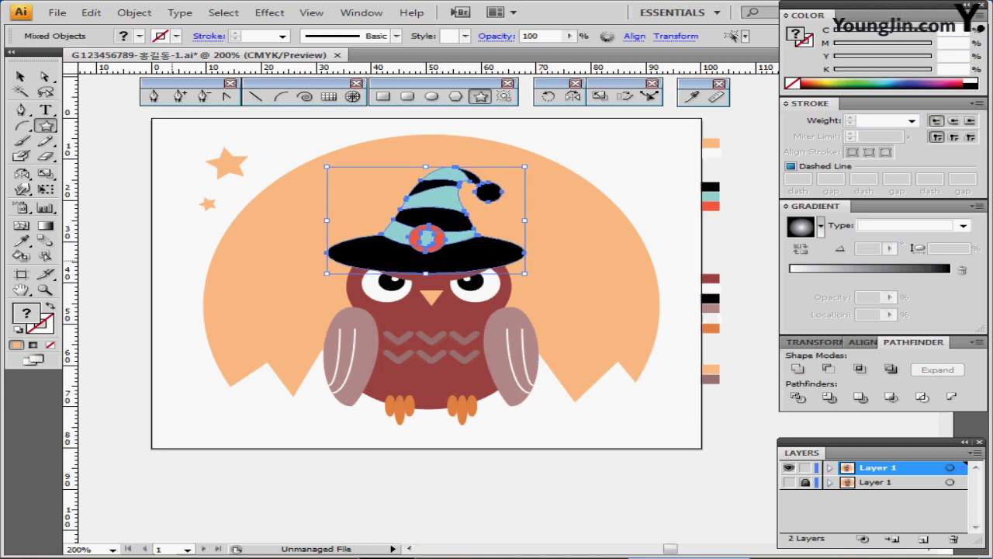
key("ctrl+shift+a")
mouse_move(431, 214)
left_mouse_down()
mouse_move(410, 234)
mouse_move(424, 214)
left_mouse_up()
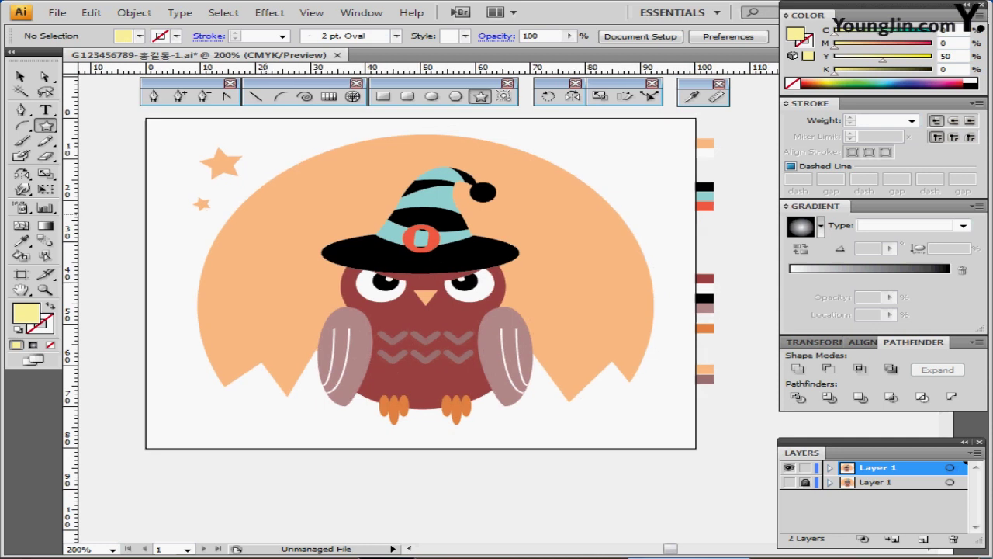